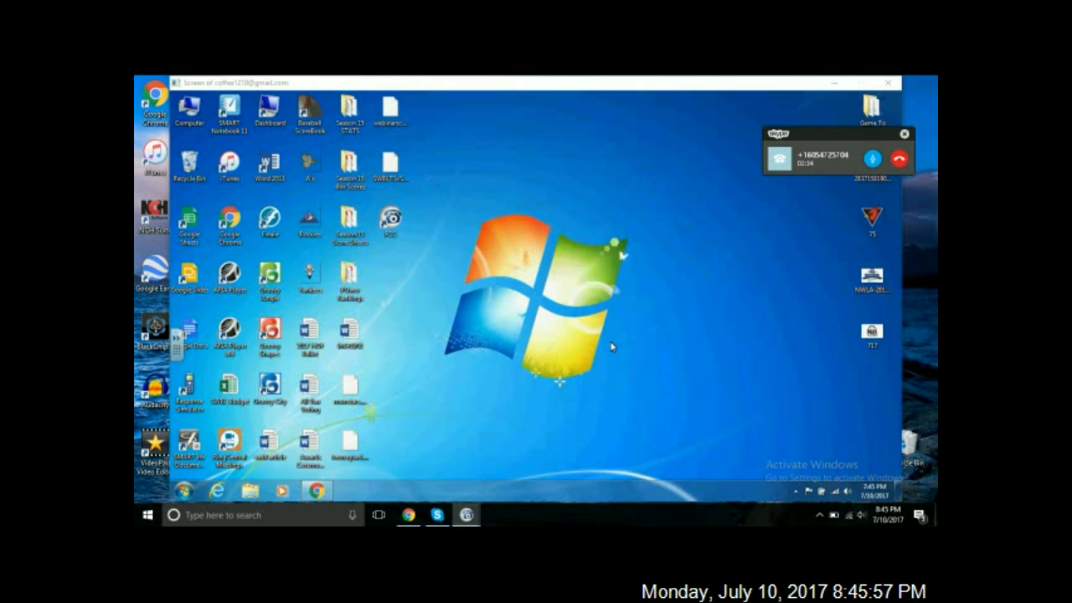
- Launch Baseball ScoreBook and open the existing schedule file webinarschedule.sch from the Desktop for editing
double_click(313, 132)
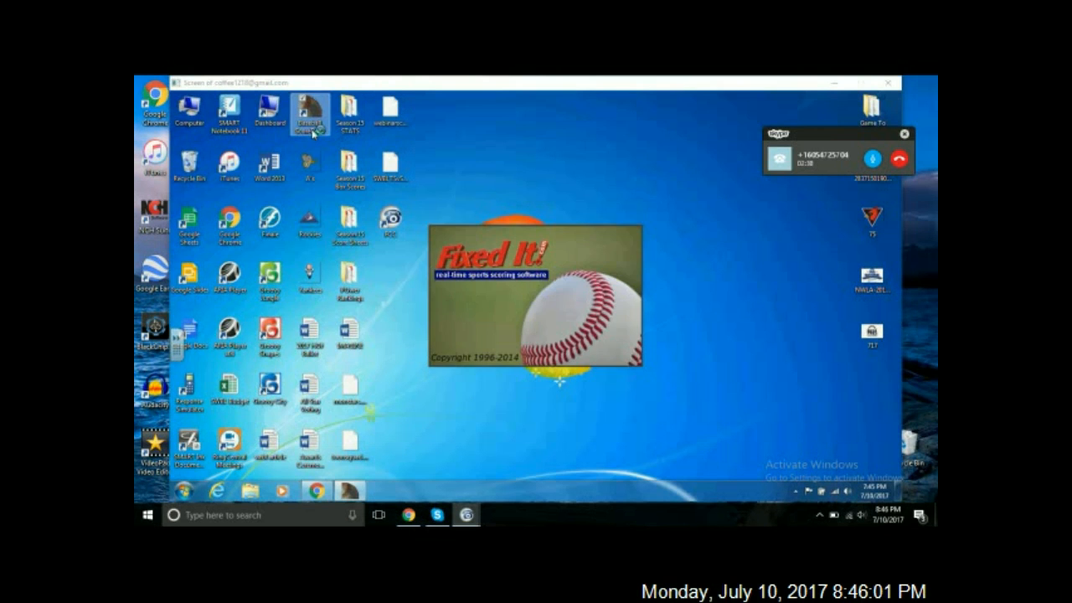
left_click_drag(467, 142, 551, 166)
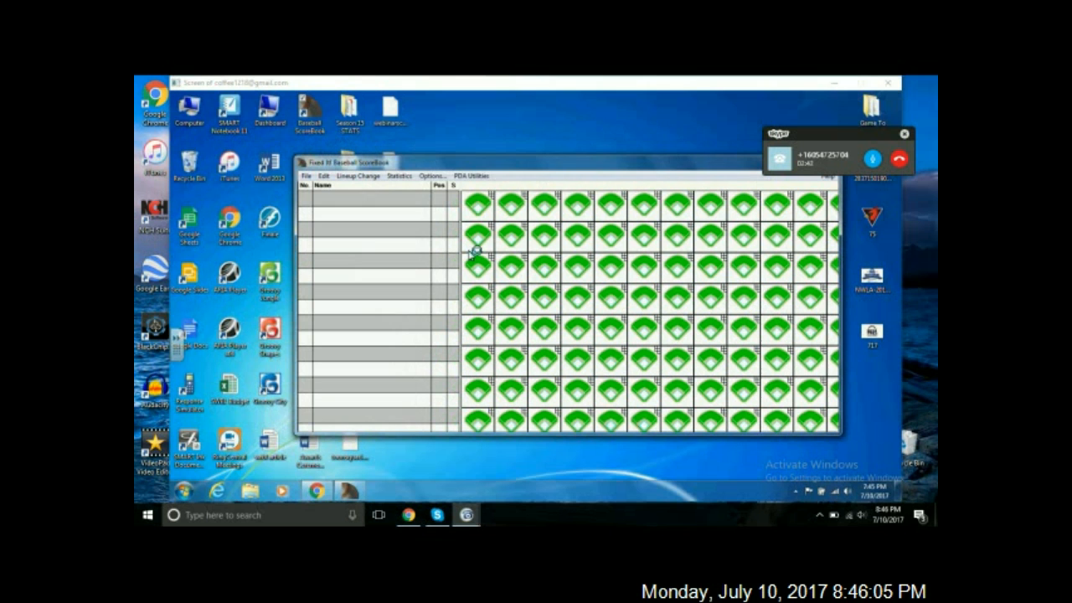
left_click(312, 180)
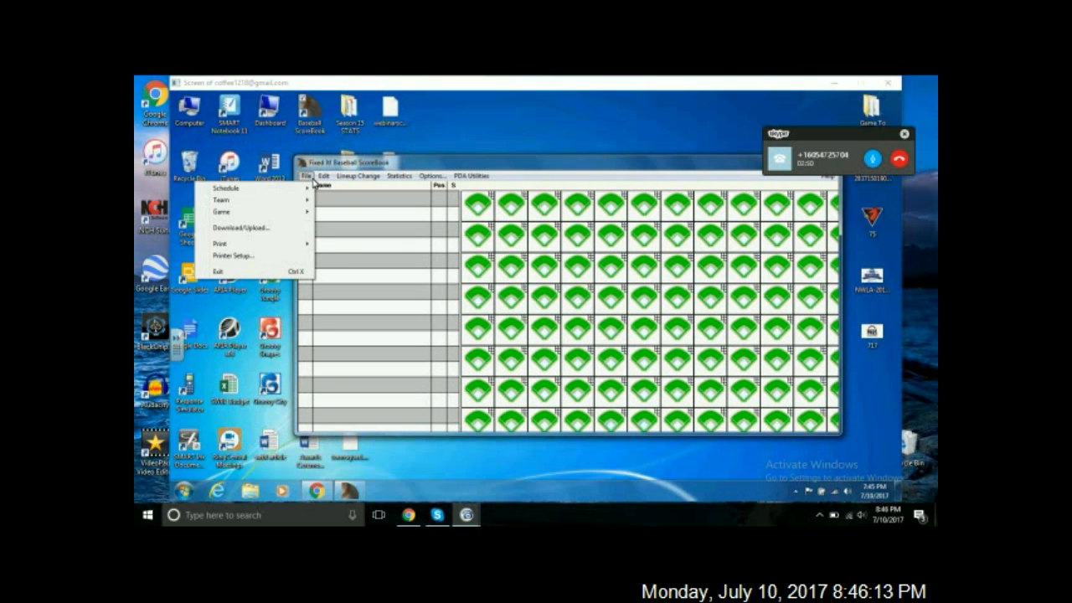
mouse_move(294, 204)
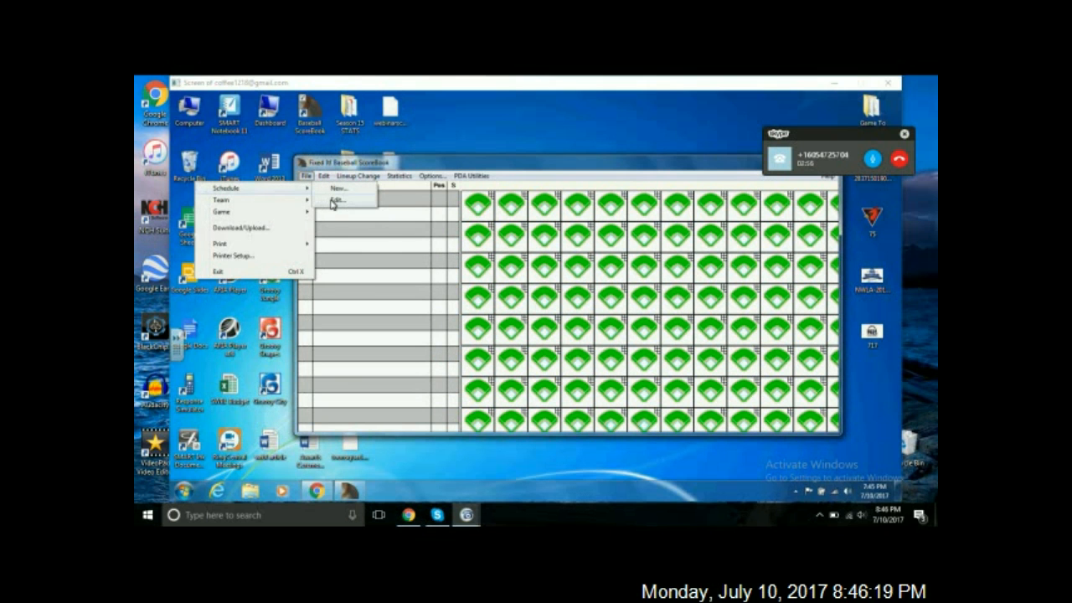
left_click(333, 202)
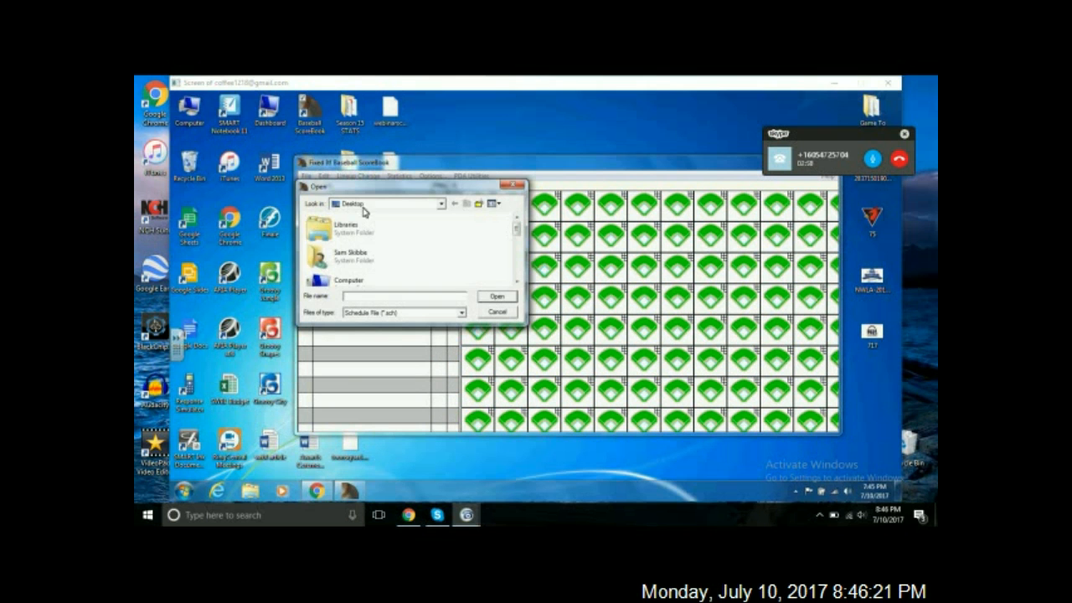
left_click_drag(517, 230, 513, 275)
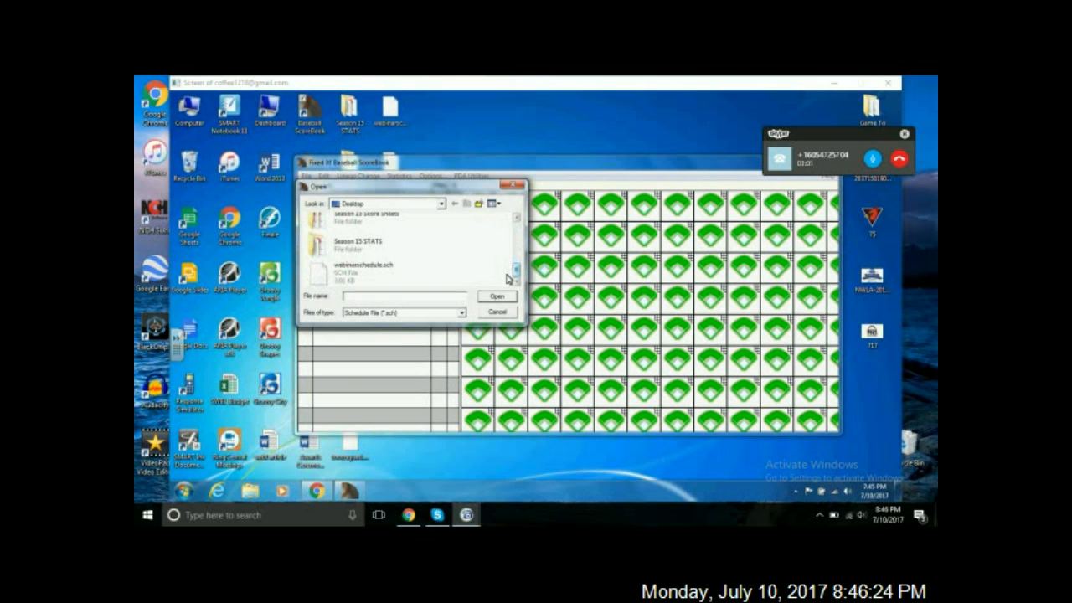
double_click(353, 270)
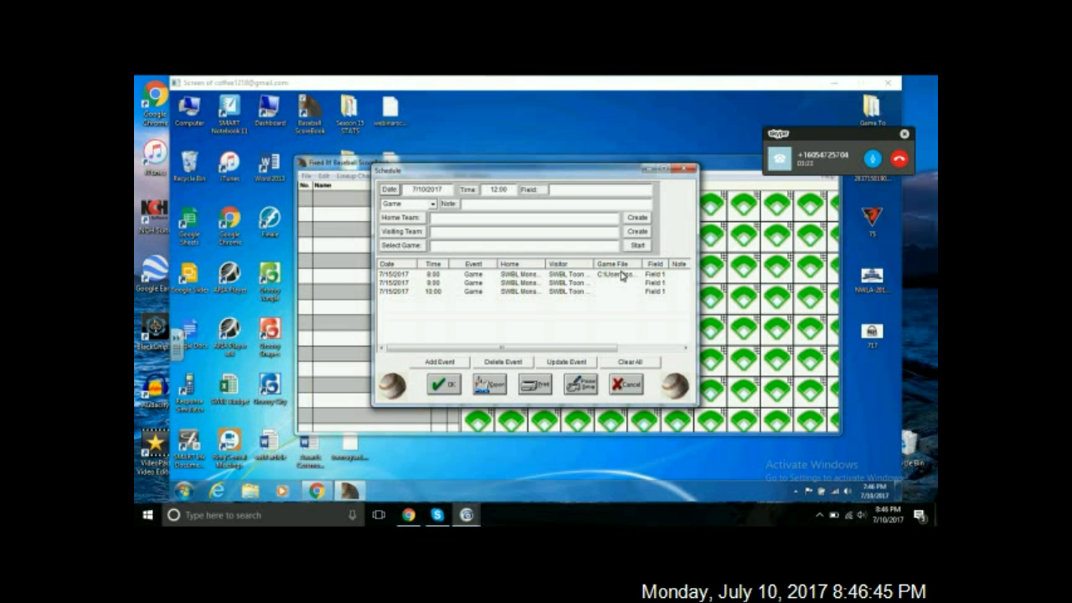
- Start the 7/15/2017 9:00 game from the schedule and open the home team SWBL Monstars' player roster for editing
left_click(551, 283)
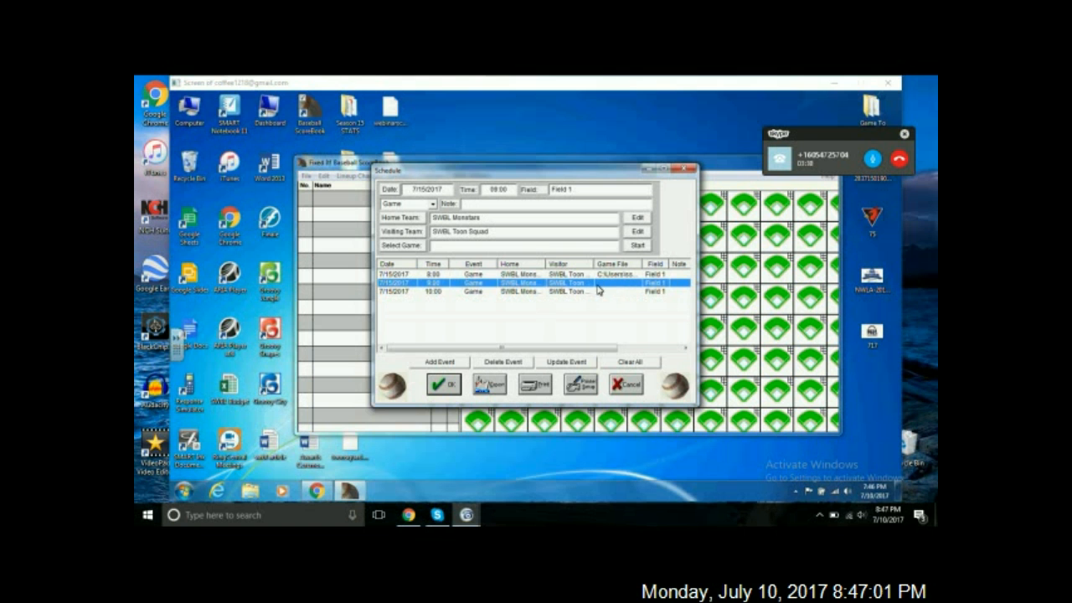
left_click(641, 246)
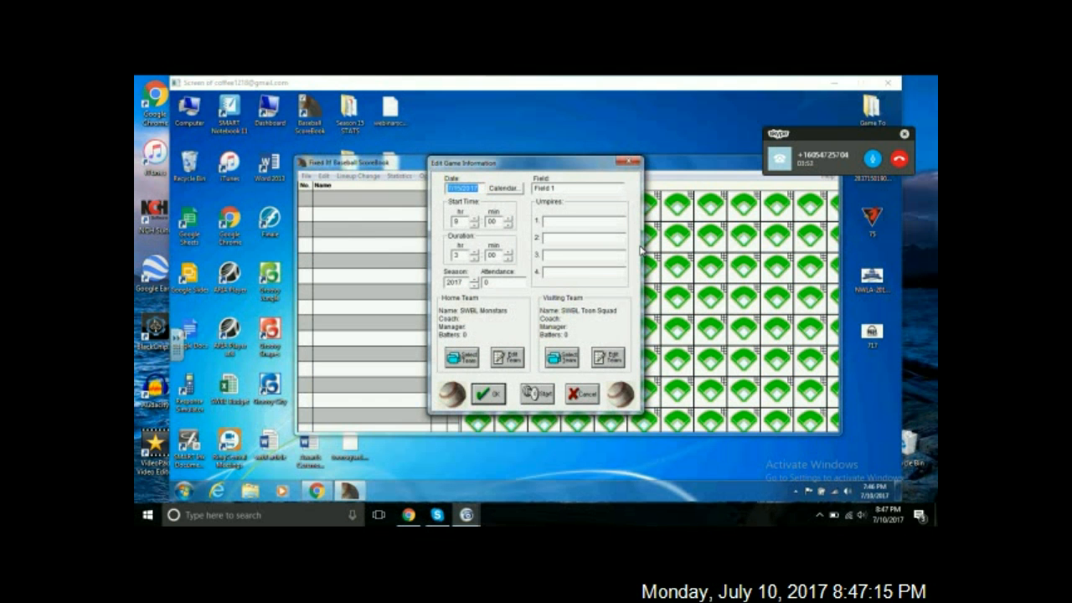
left_click(510, 361)
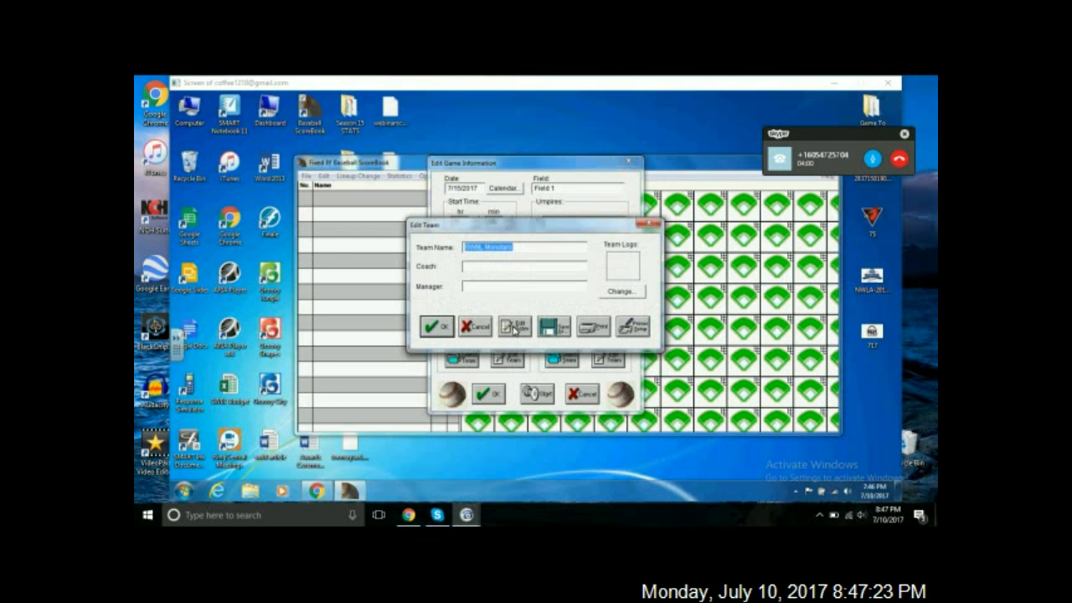
left_click(514, 327)
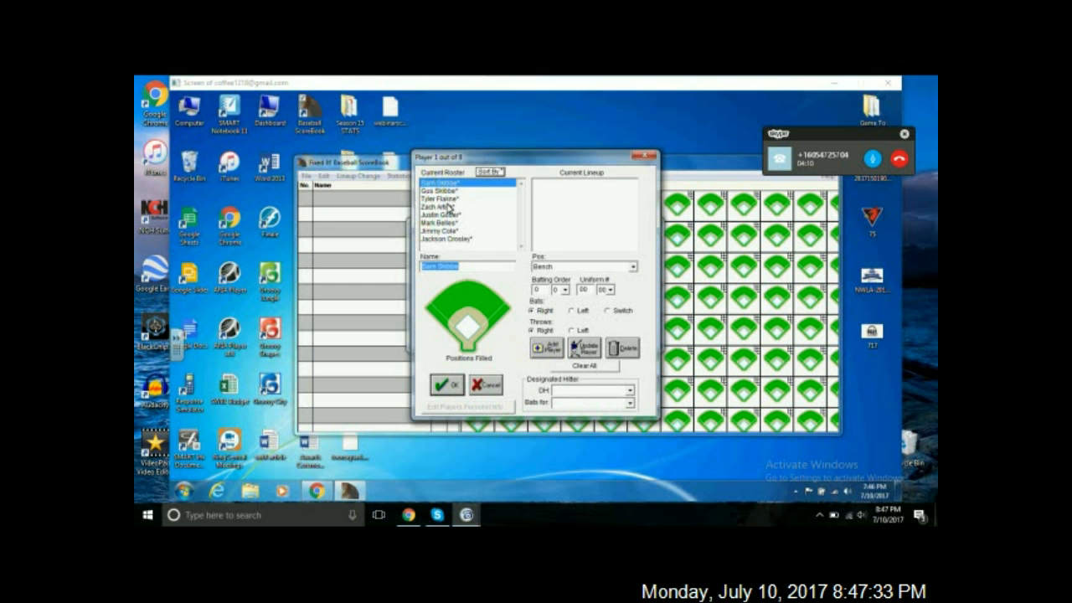
- Put the second roster player into the lineup at Left Field, batting 1
left_click(443, 191)
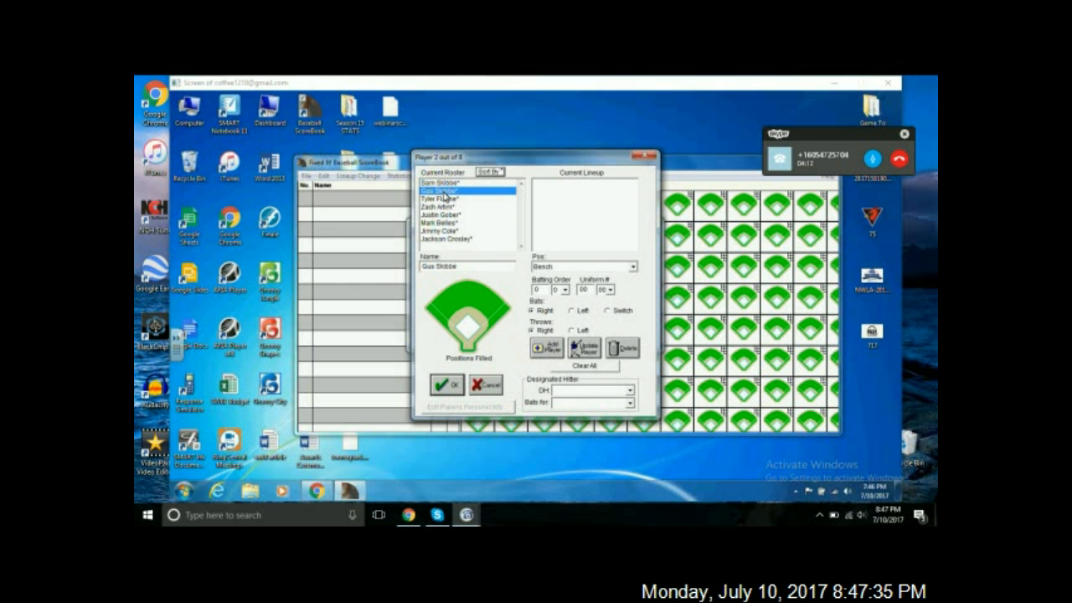
left_click(558, 267)
left_click(556, 269)
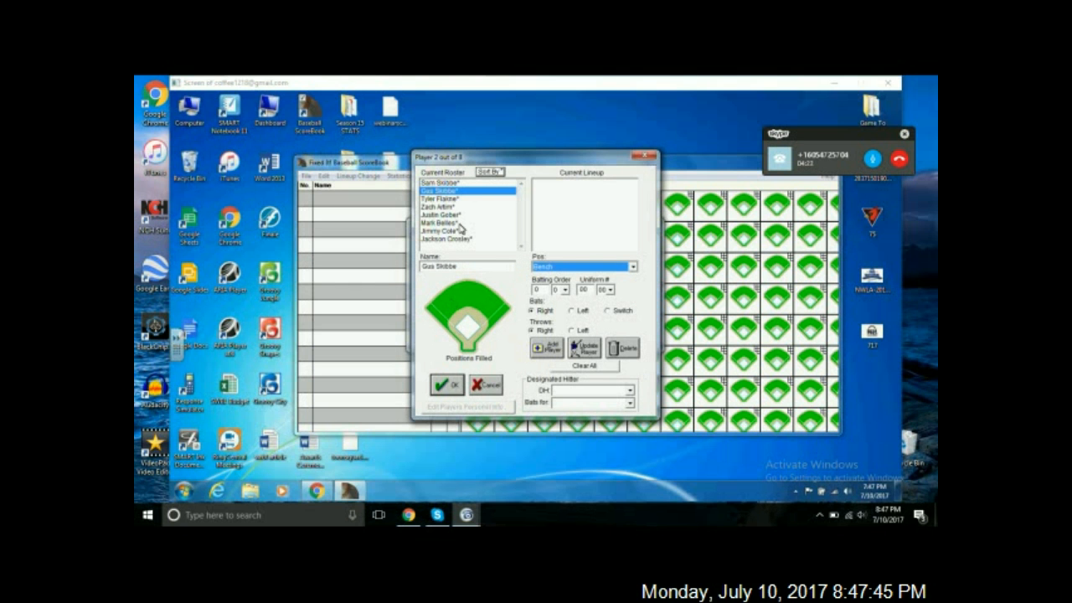
left_click(449, 192)
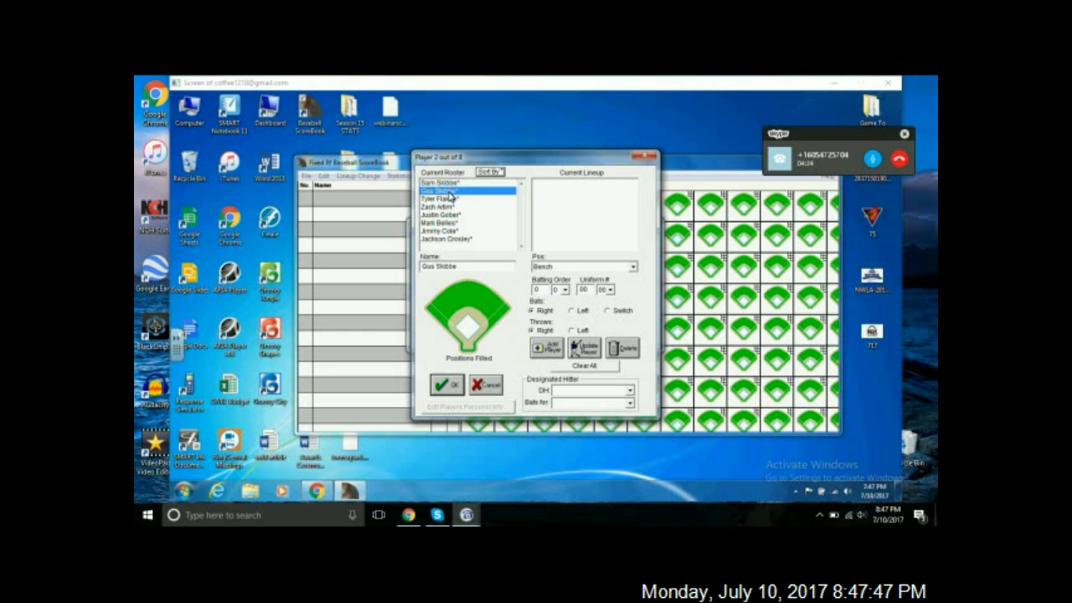
left_click(551, 268)
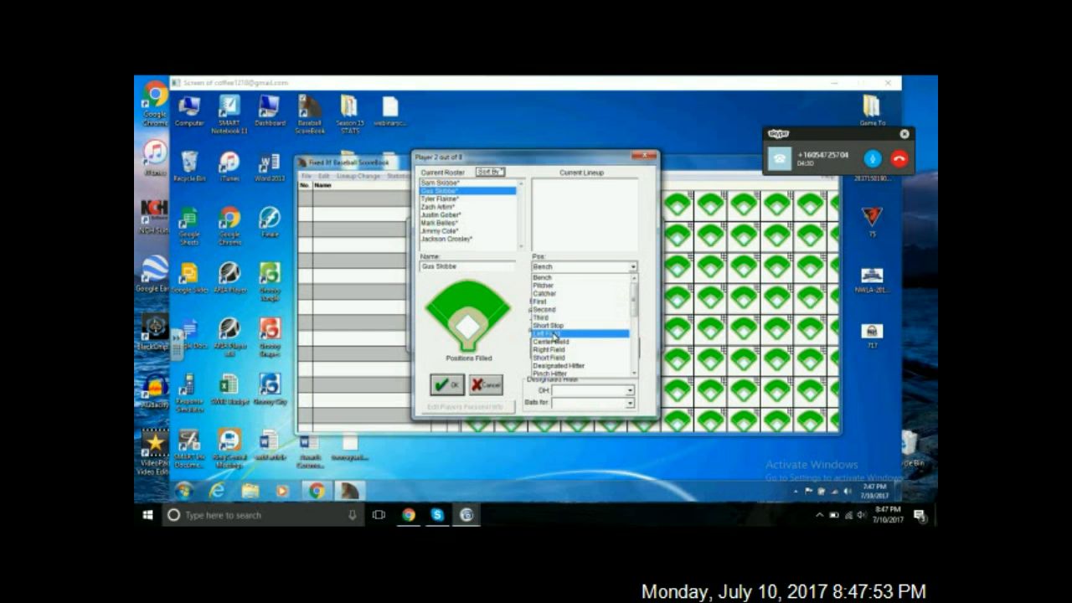
left_click(554, 334)
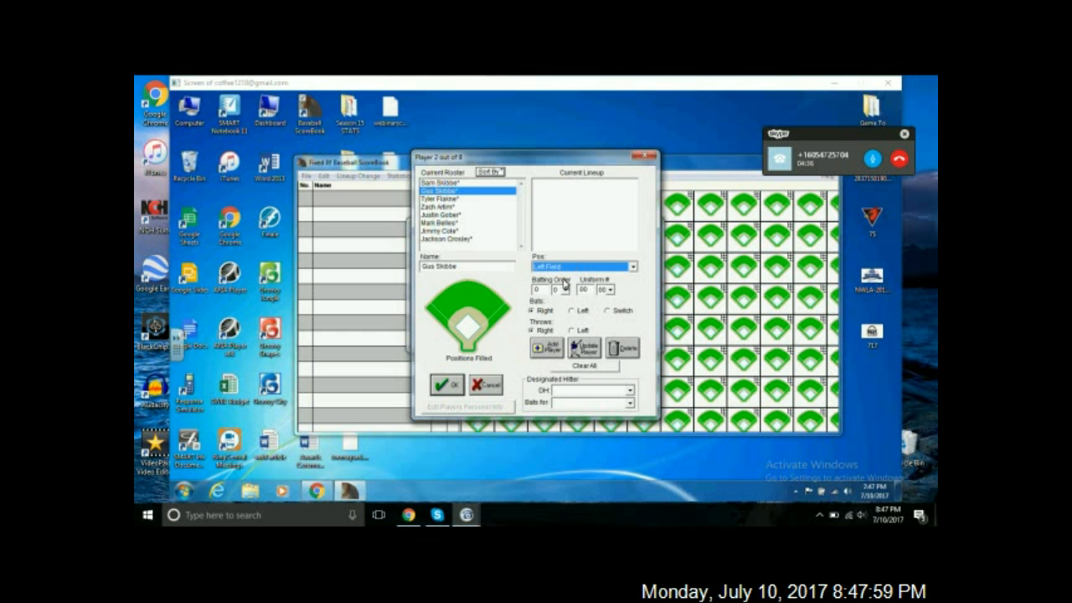
left_click(563, 288)
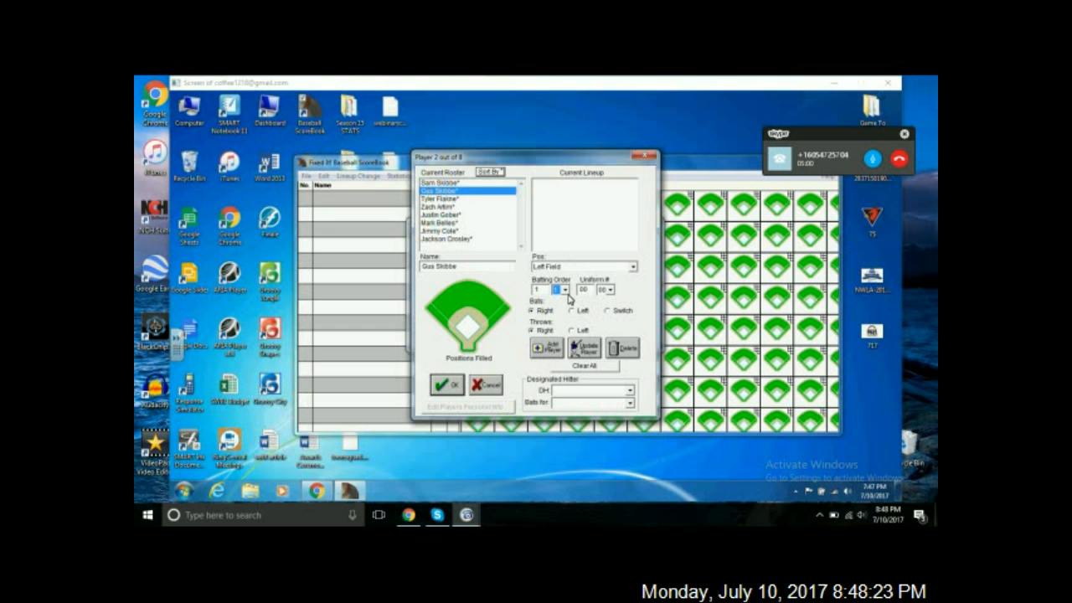
left_click(584, 350)
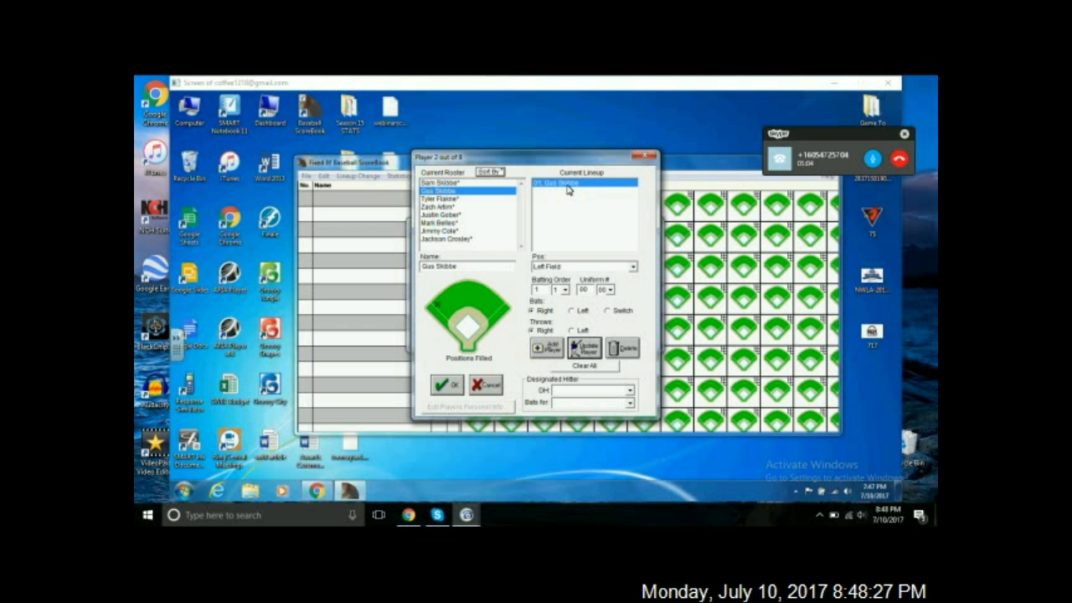
- Put the third roster player into the lineup at Right Field, batting 2
left_click(462, 198)
left_click(548, 266)
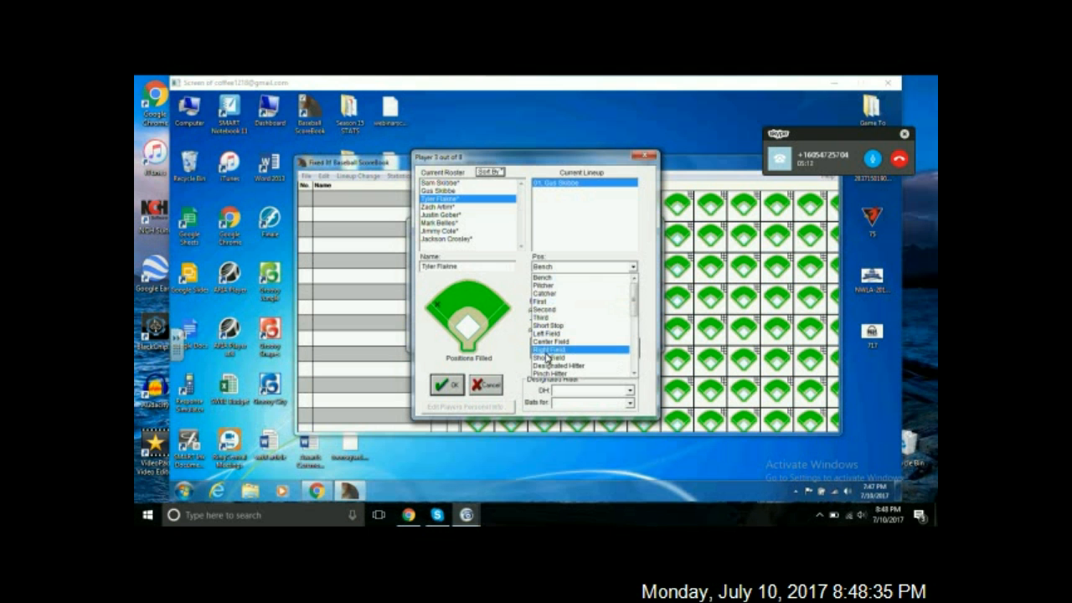
left_click(549, 358)
left_click(566, 290)
left_click(559, 315)
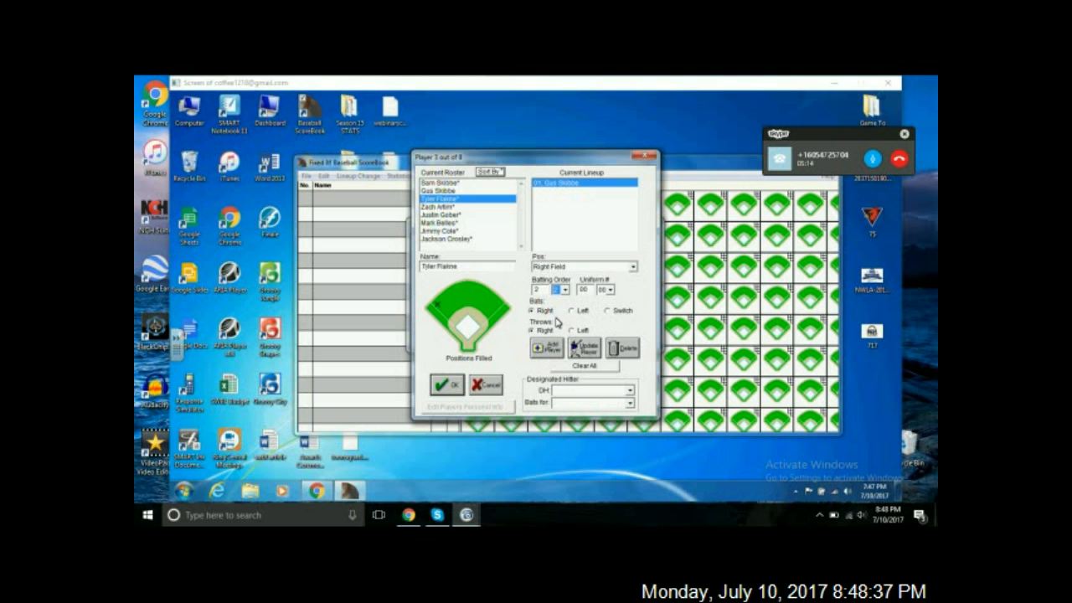
left_click(580, 345)
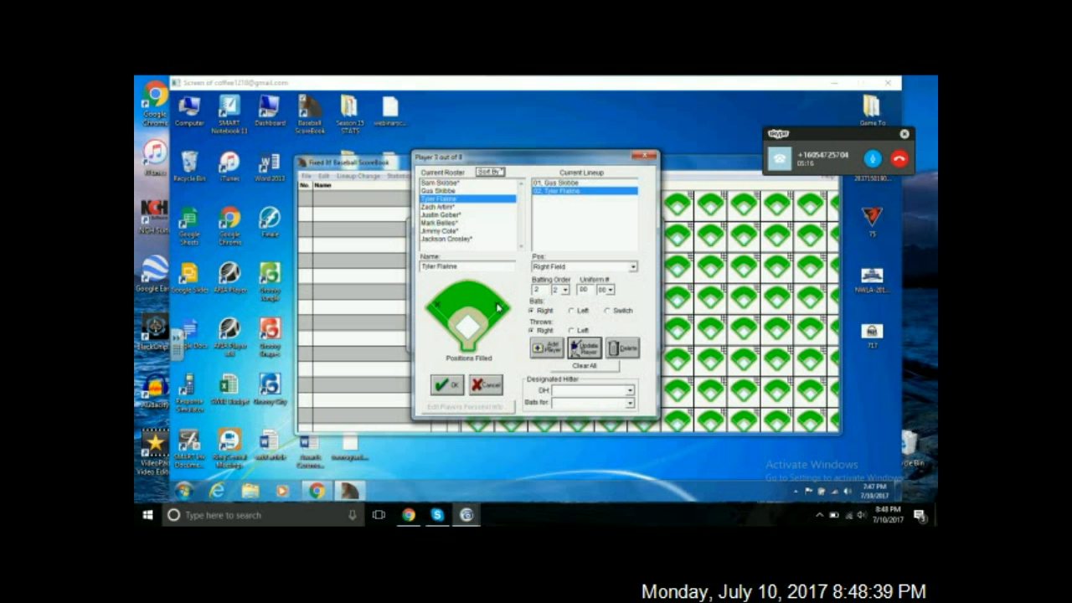
- Put the fourth roster player into the lineup as Pitcher, batting 3
left_click(463, 207)
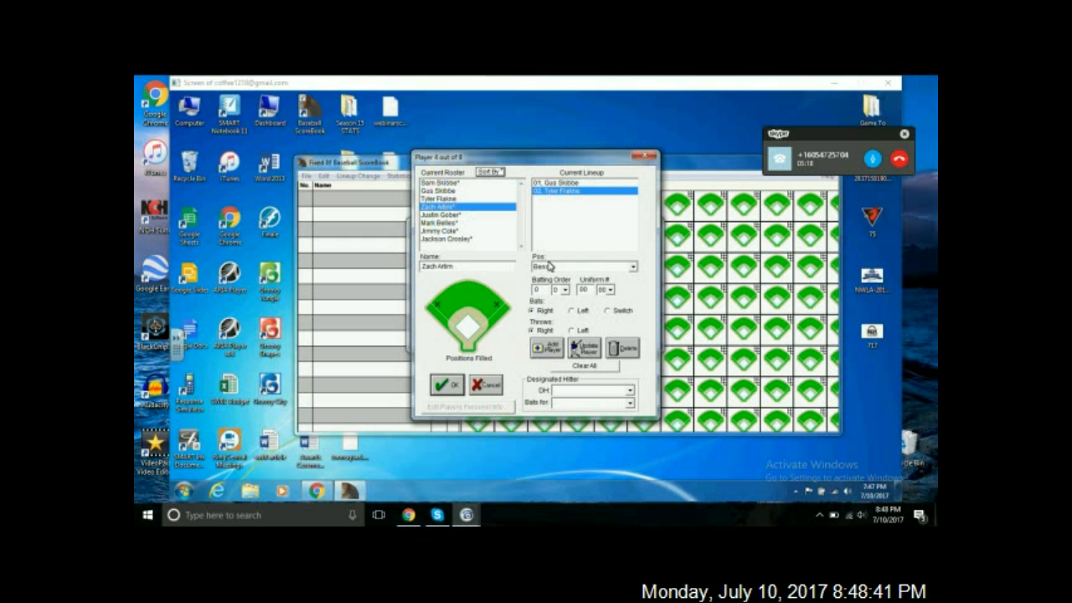
left_click(551, 266)
left_click(551, 288)
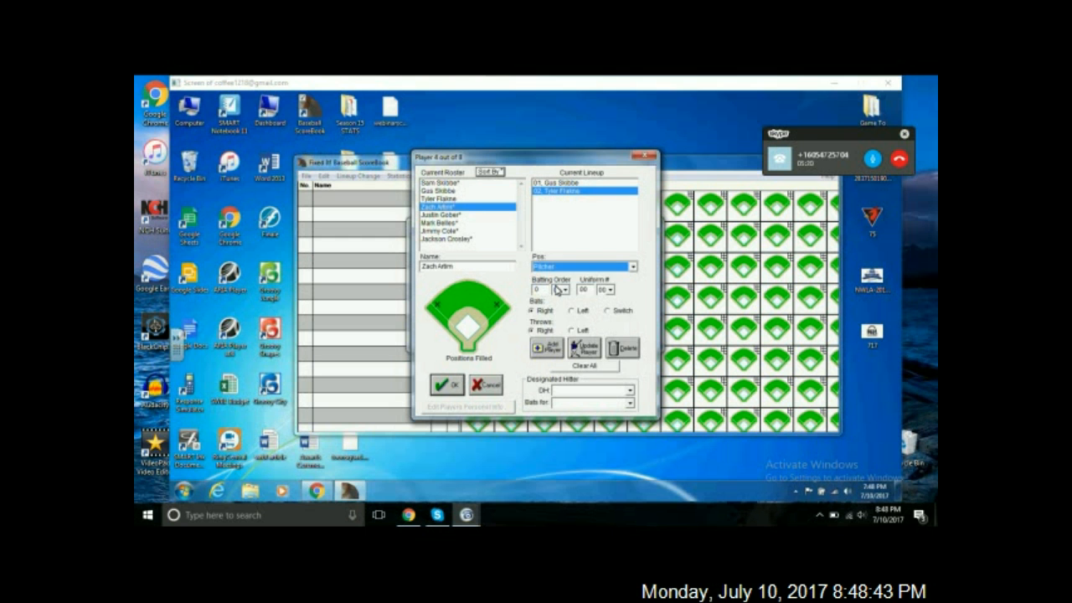
left_click(559, 289)
left_click(555, 325)
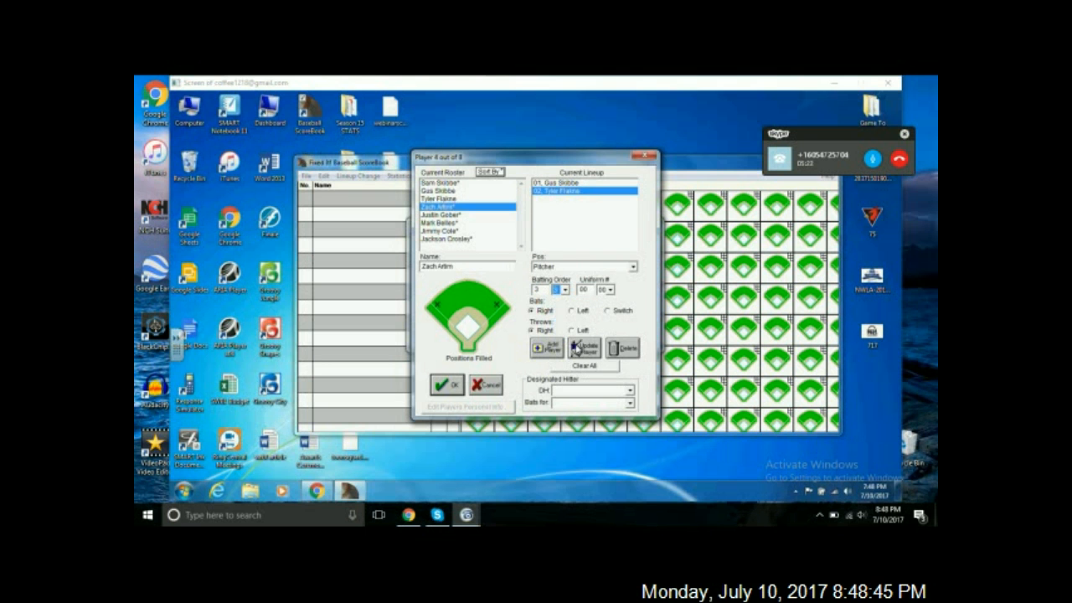
left_click(577, 348)
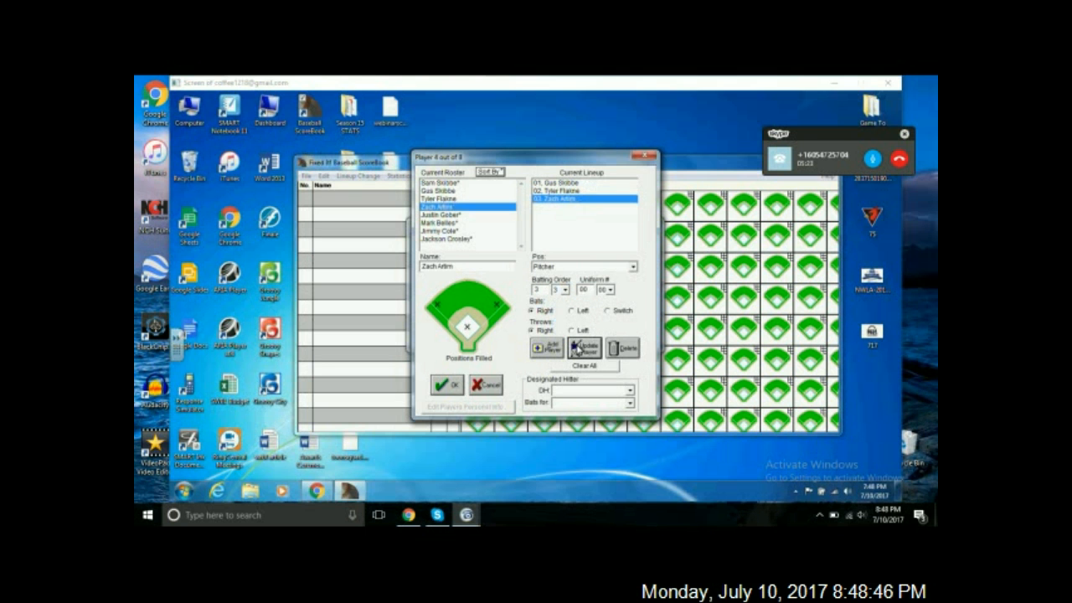
- Put the first roster player into the lineup as Extra Hitter 1, batting 4
left_click(439, 182)
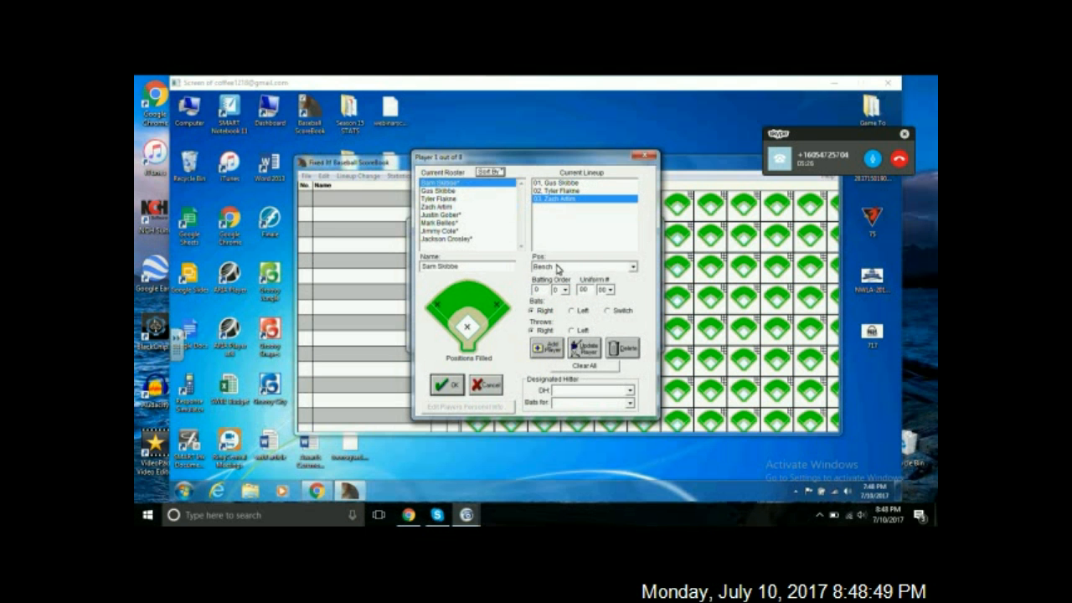
left_click(558, 268)
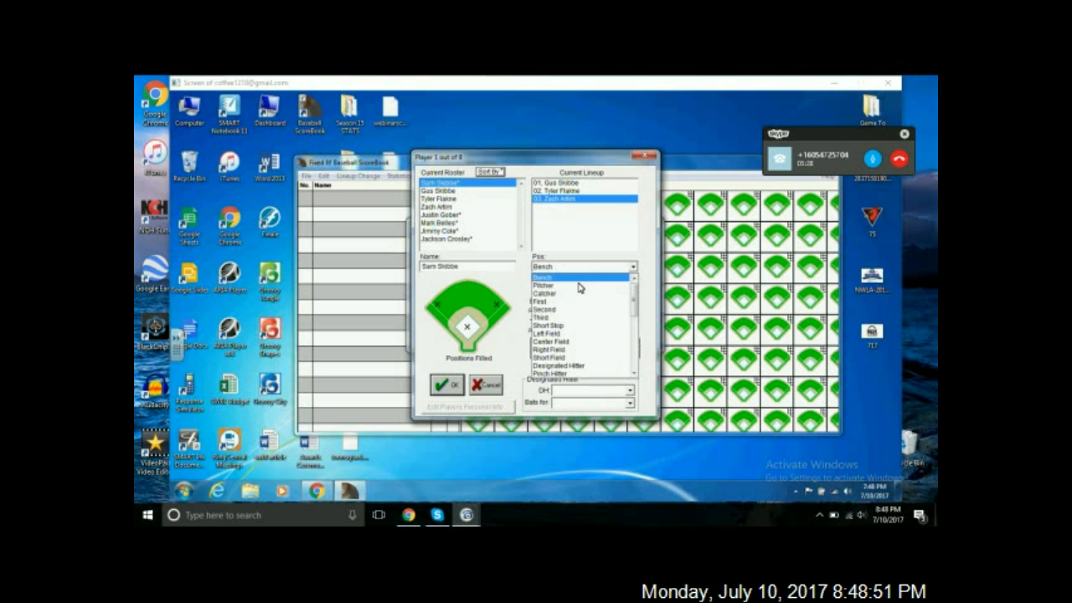
left_click(635, 359)
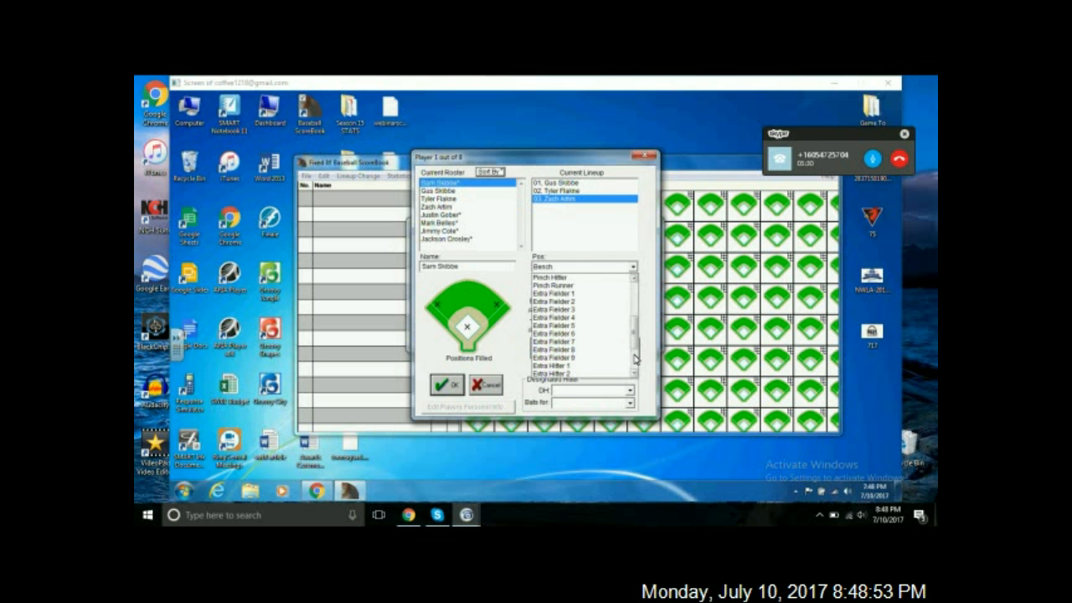
left_click(586, 368)
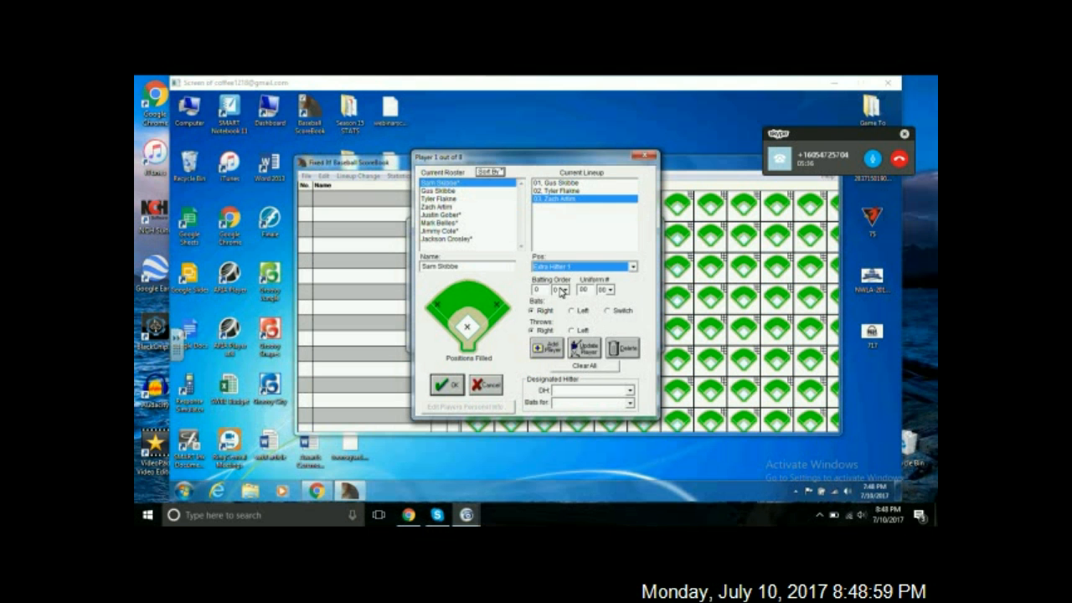
left_click(561, 290)
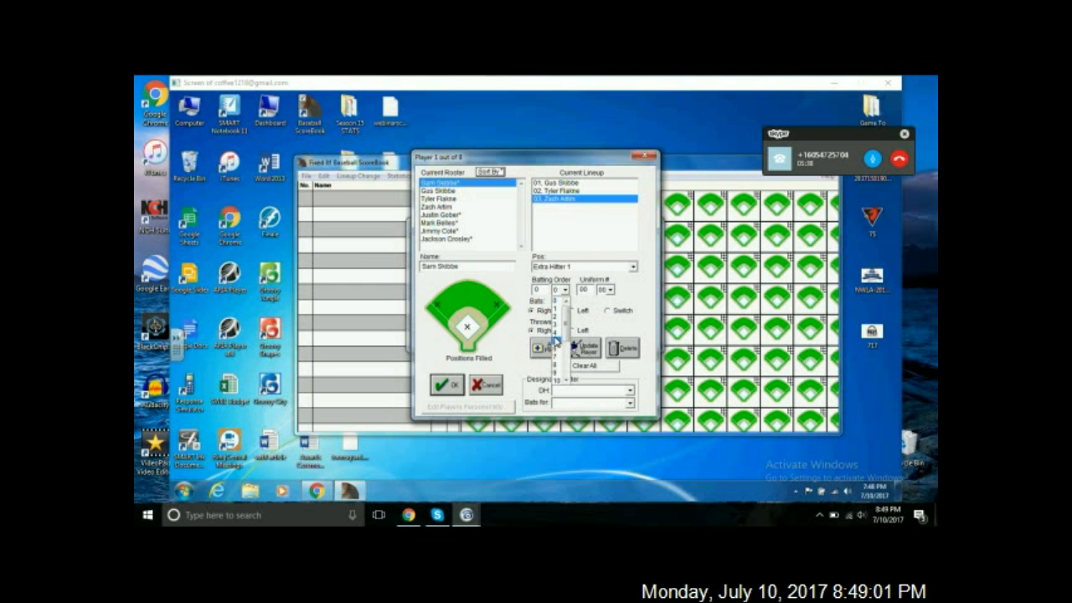
left_click(557, 340)
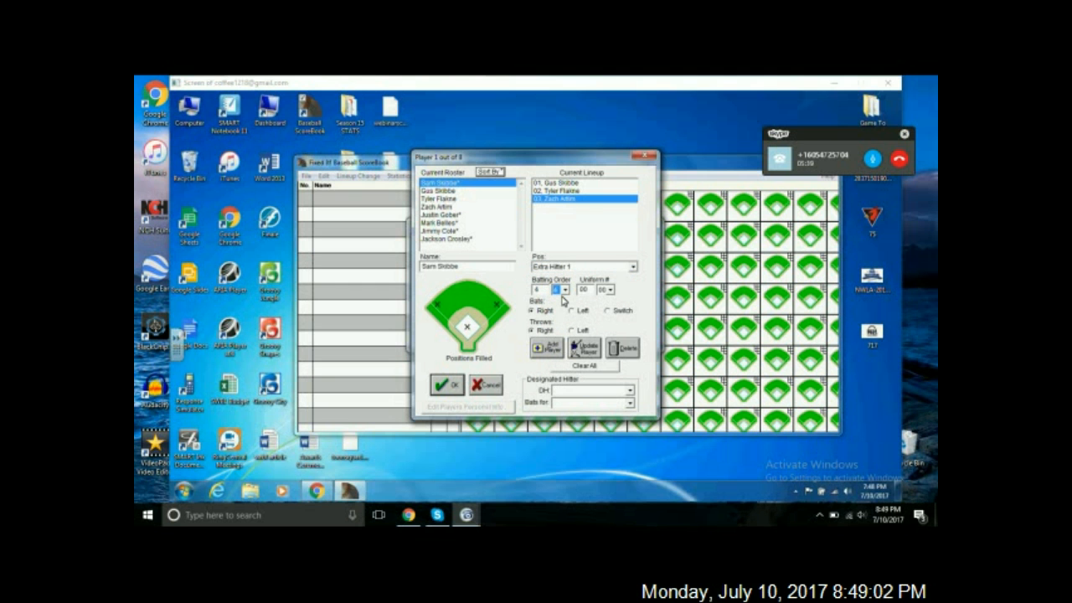
left_click(590, 352)
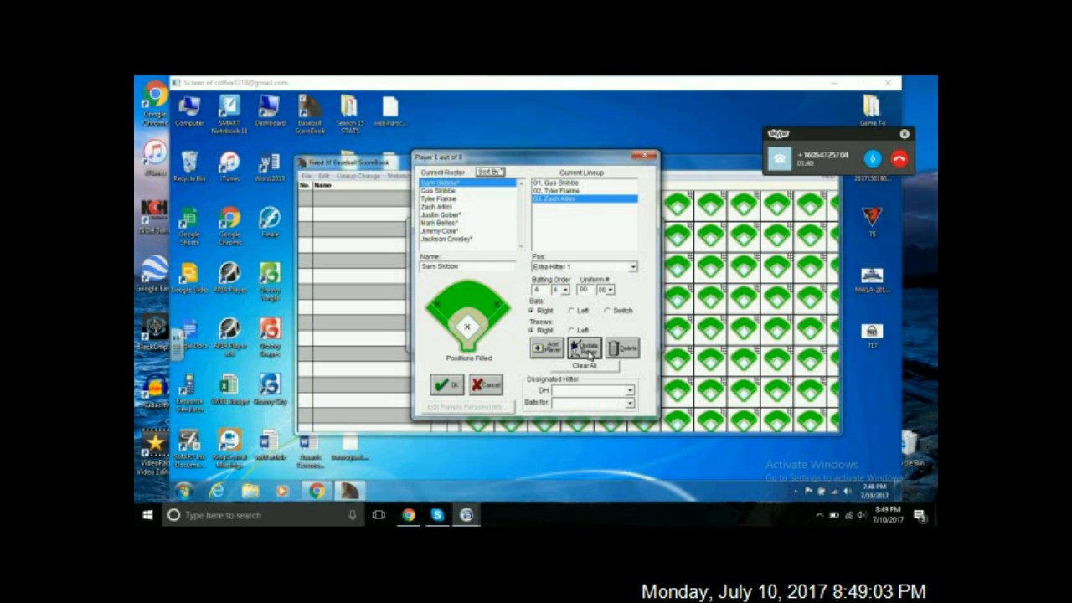
- Put the fifth roster player into the lineup as Extra Hitter 1, batting 5
left_click(444, 214)
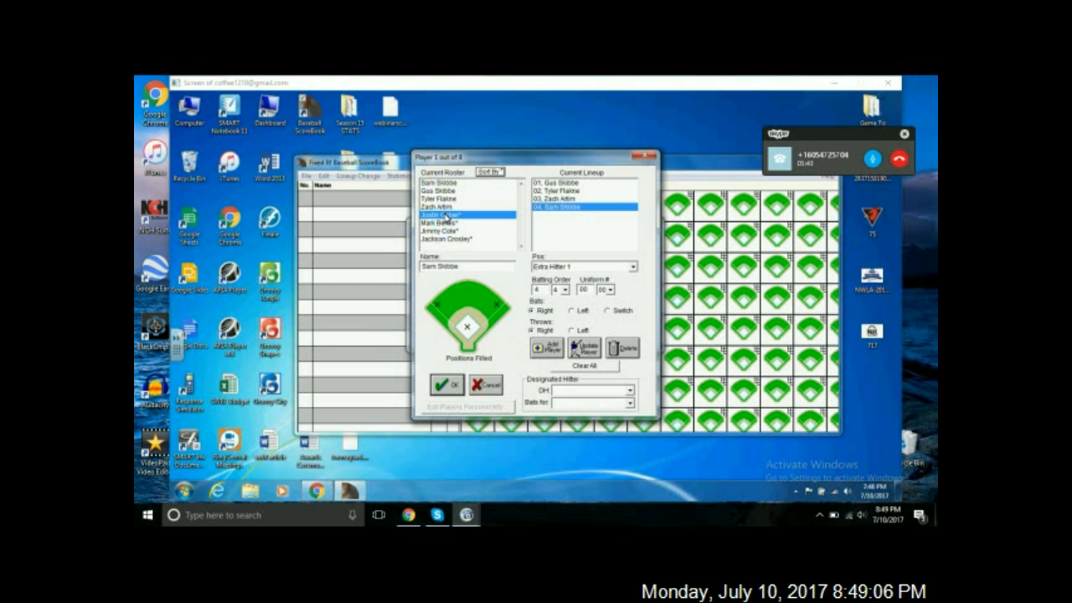
left_click(548, 267)
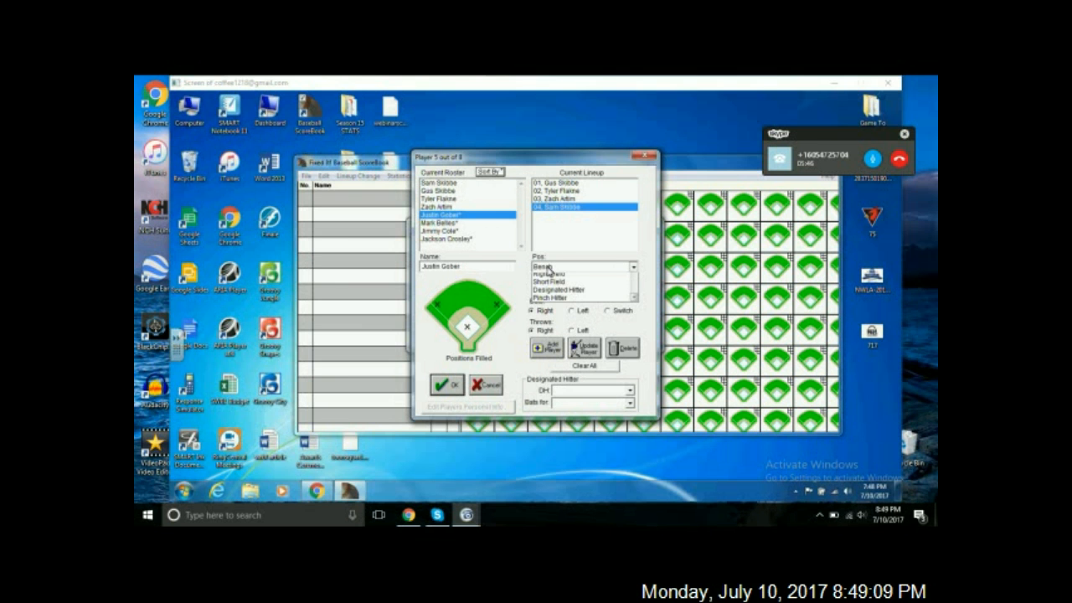
scroll(569, 327, "down", 5)
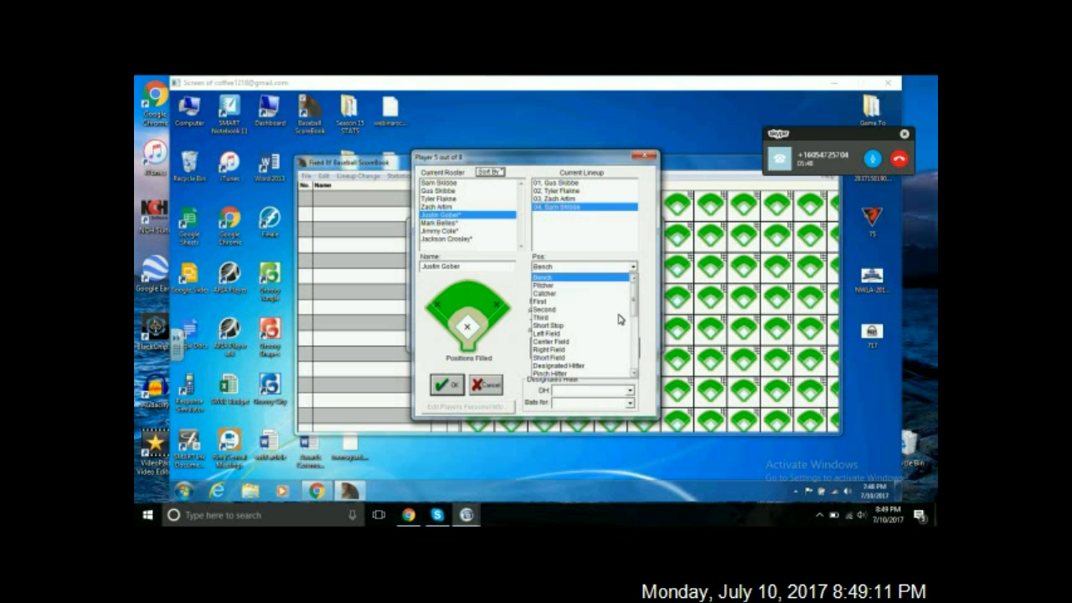
left_click(591, 371)
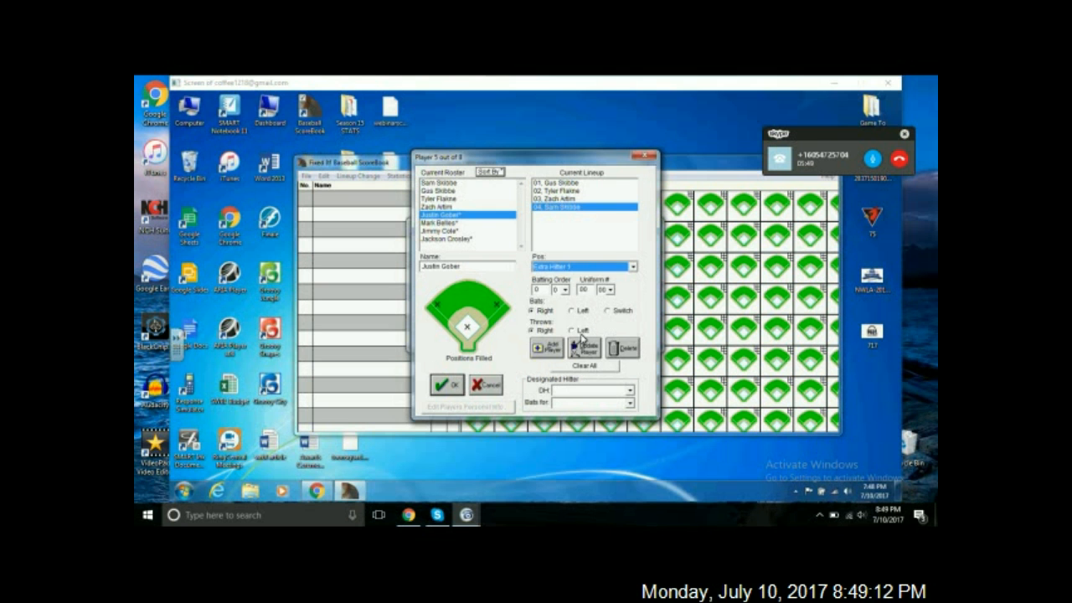
left_click(562, 290)
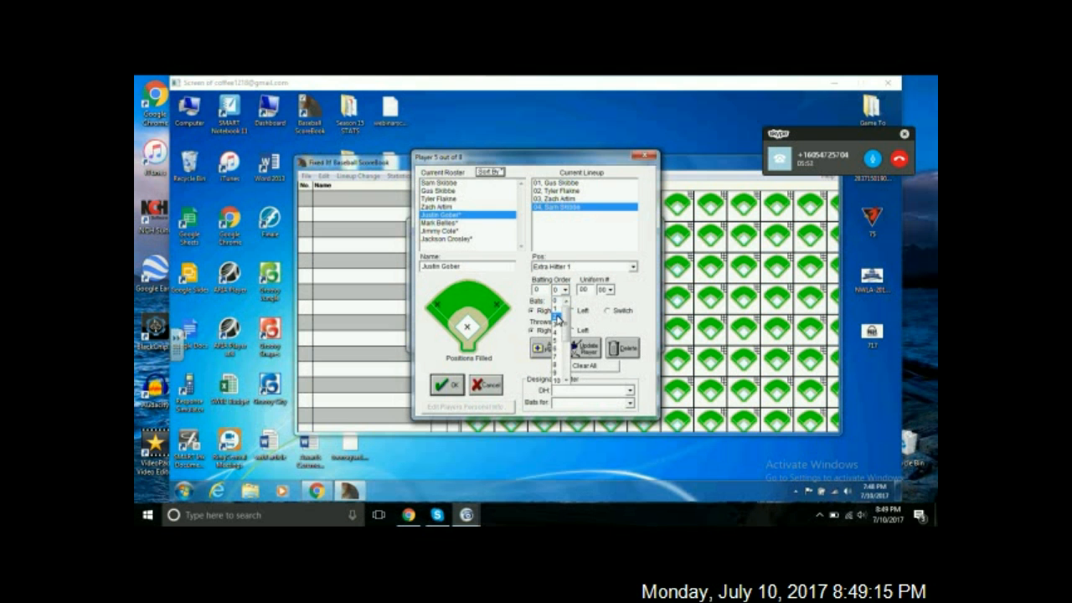
left_click(557, 337)
left_click(578, 352)
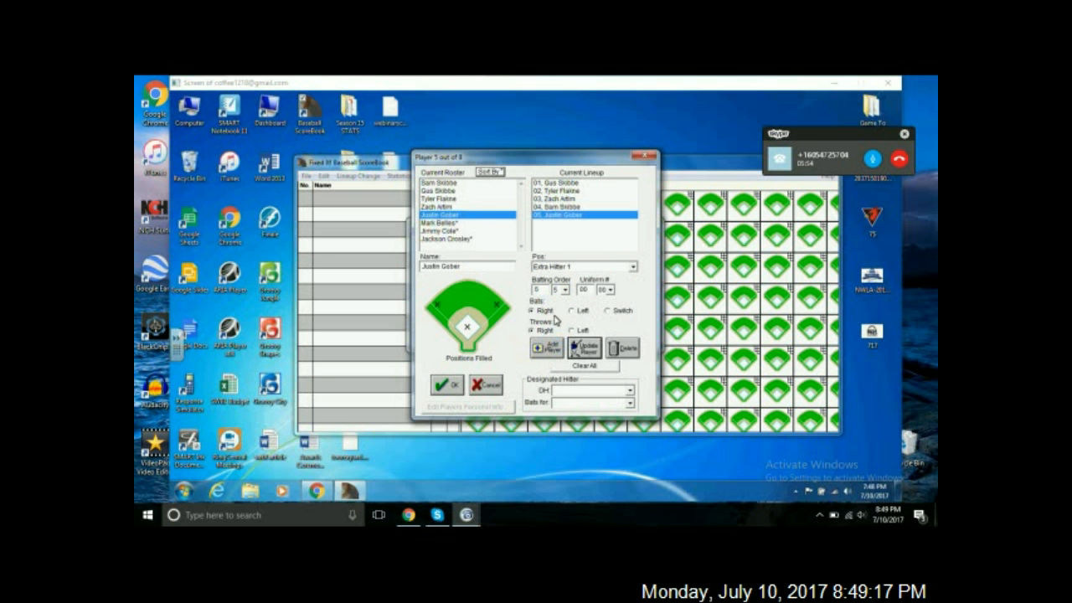
- Put the sixth roster player into the lineup as Extra Hitter 1, batting 6
left_click(466, 223)
left_click(552, 269)
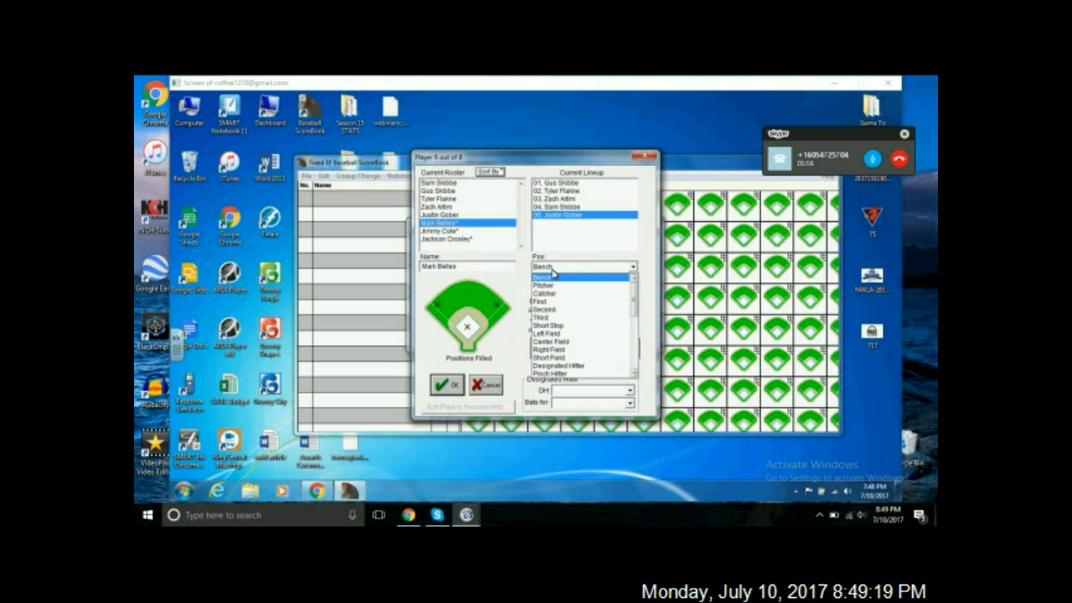
left_click(638, 358)
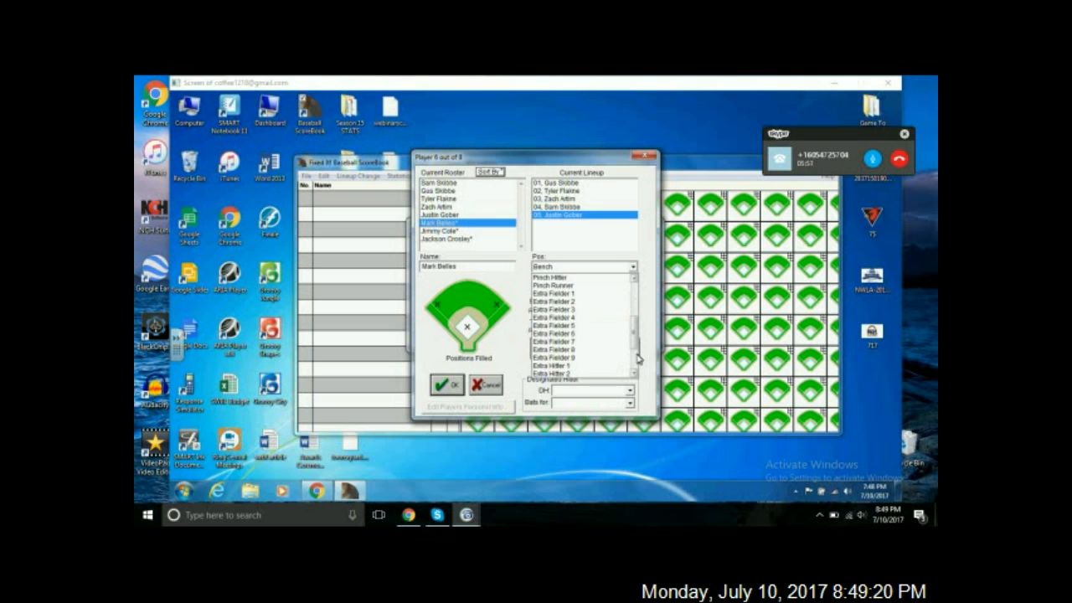
left_click(556, 366)
left_click(563, 290)
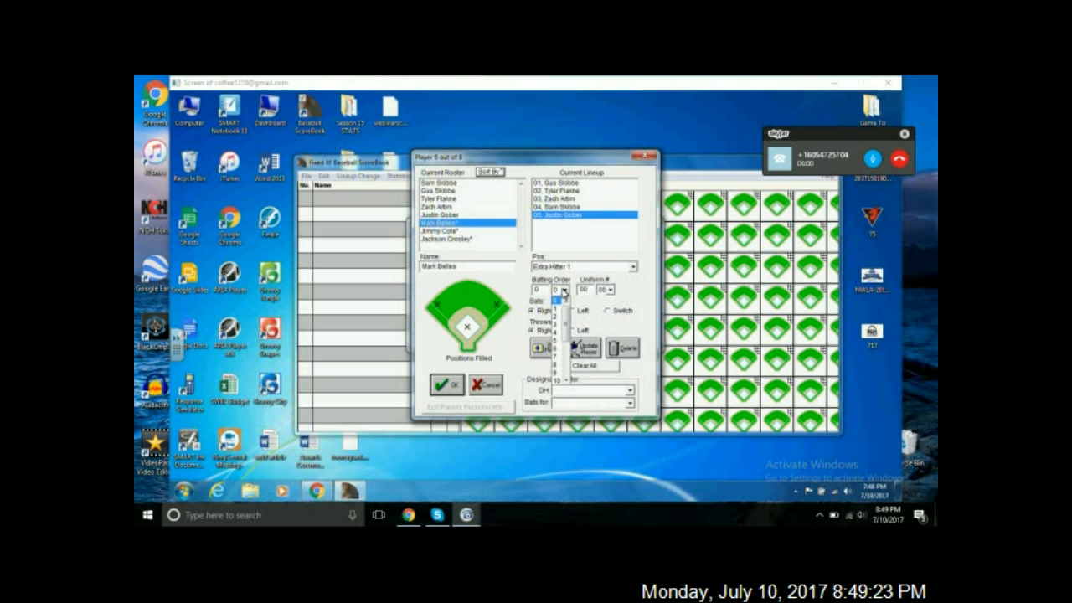
left_click(557, 340)
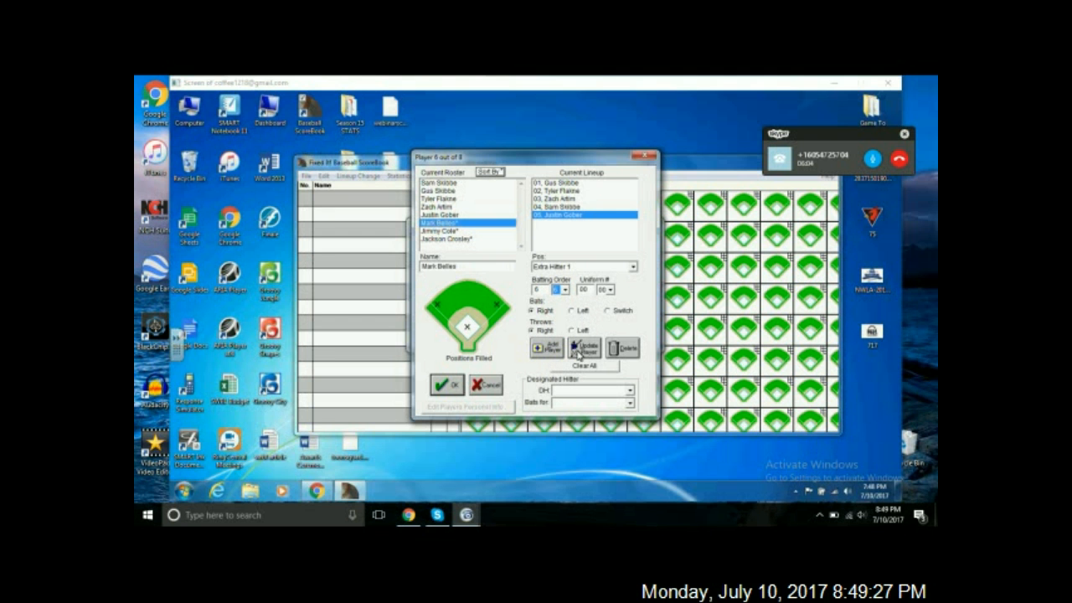
left_click(577, 352)
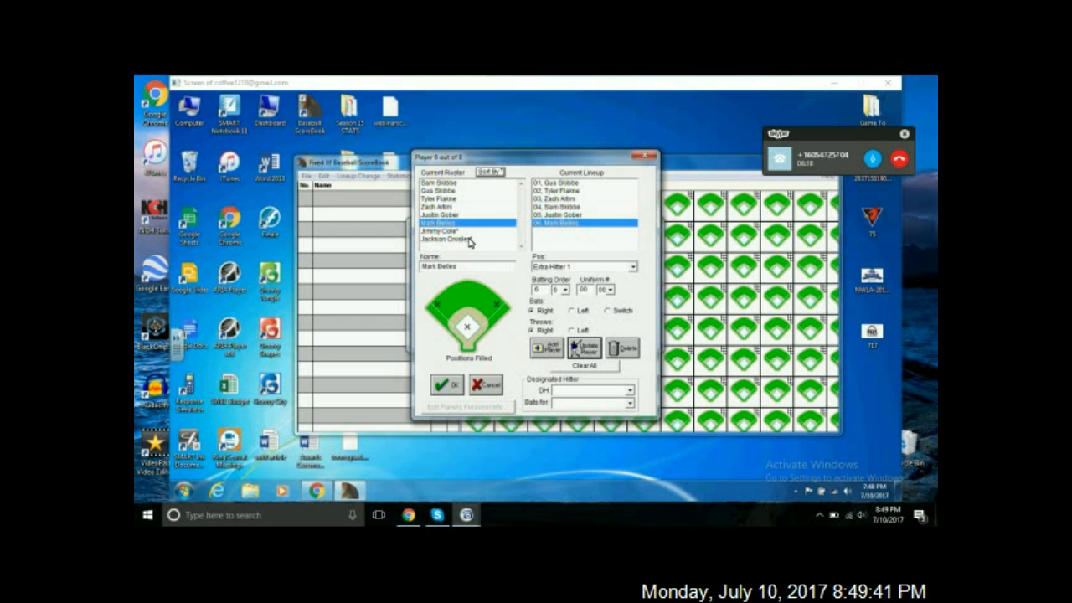
- Accept the home team's lineup and open the roster of the visiting team, SWBL Toon Squad, for editing
left_click(452, 390)
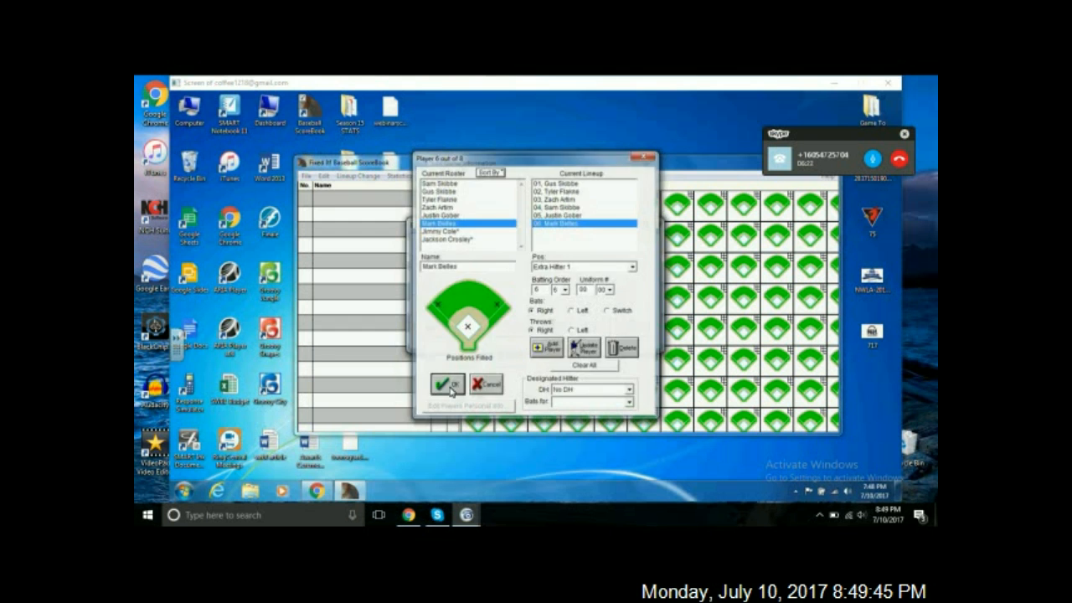
left_click(436, 327)
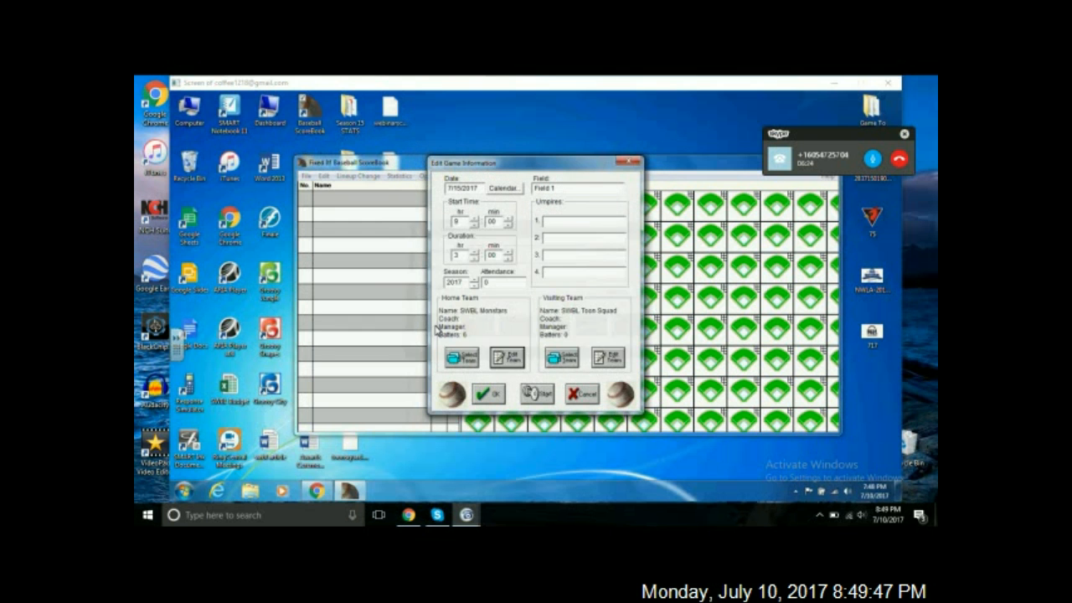
left_click(609, 358)
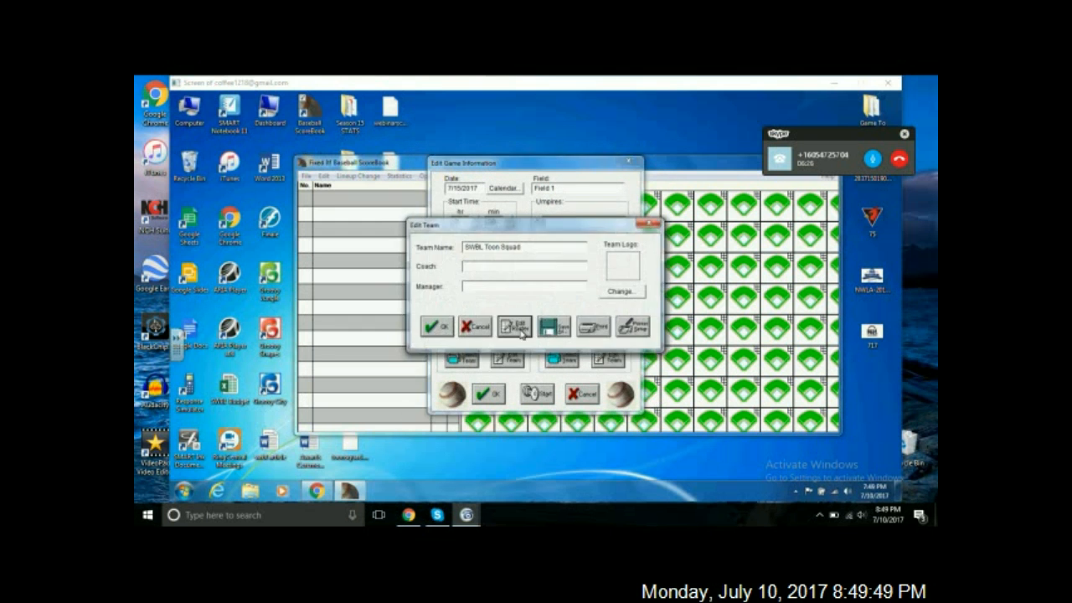
left_click(519, 328)
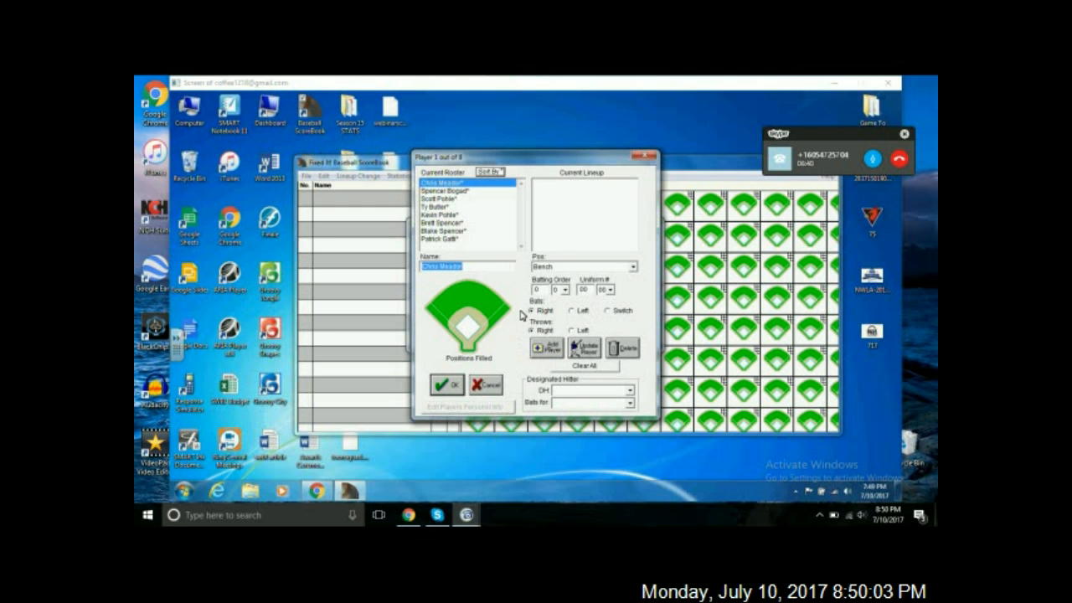
- Put the visiting team's first roster player into the lineup at Left Field, batting 1
left_click(551, 268)
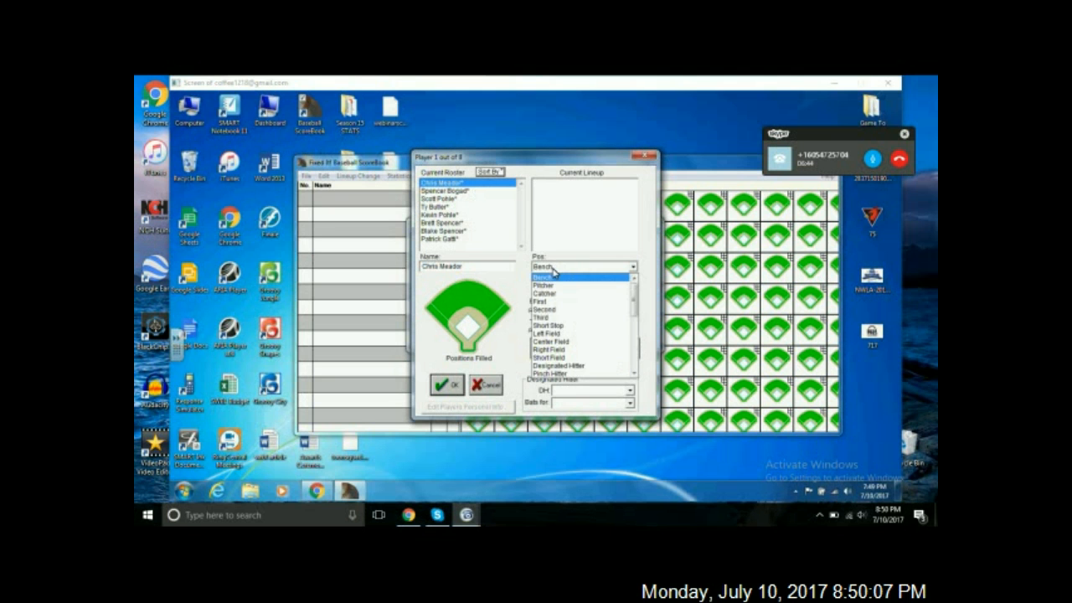
left_click(549, 334)
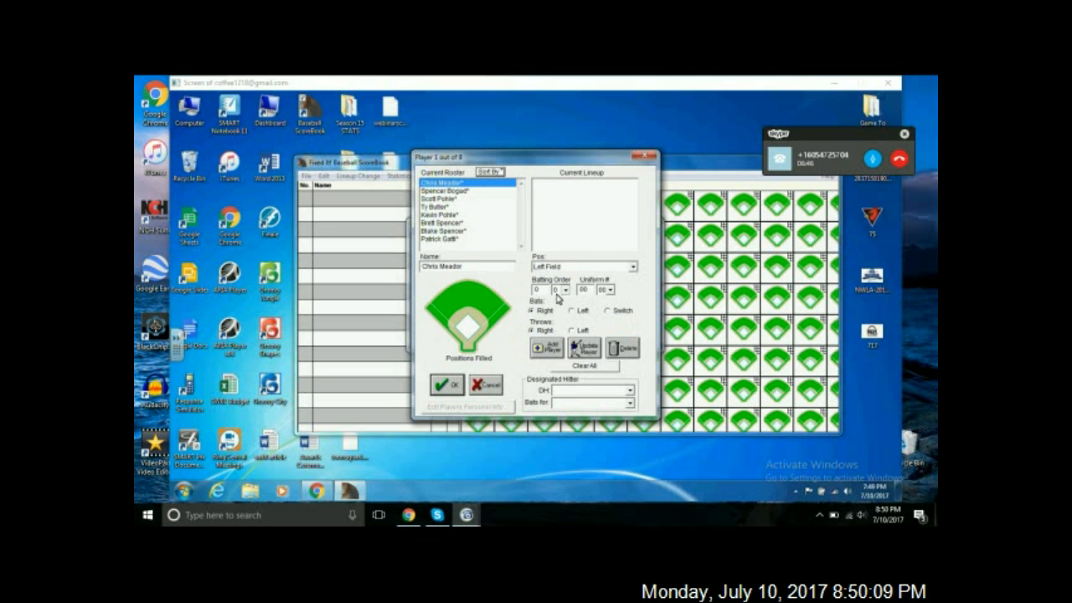
left_click(561, 290)
left_click(557, 307)
left_click(586, 347)
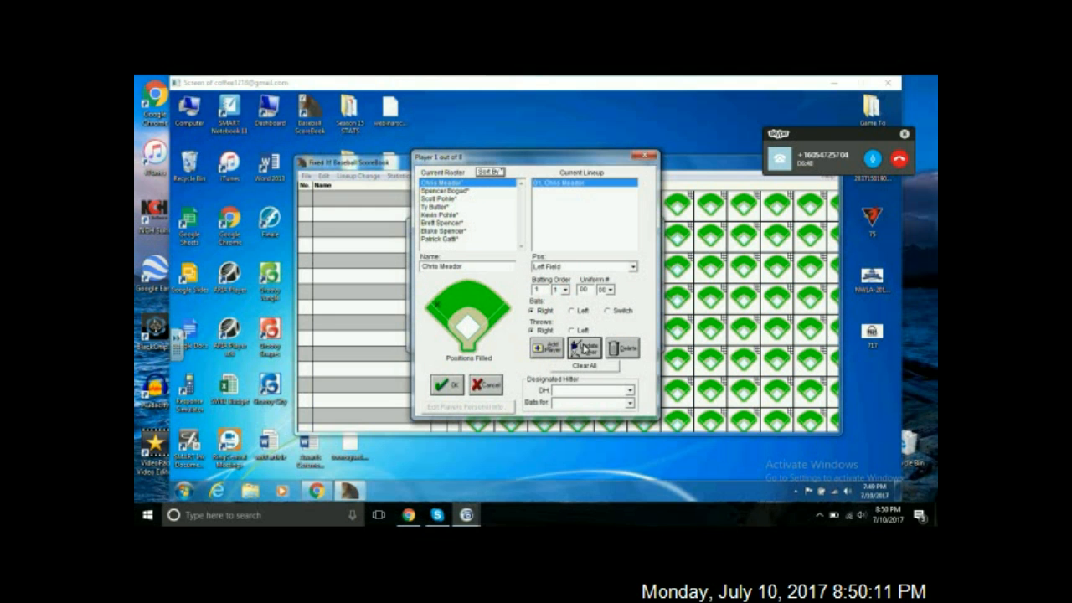
left_click(460, 200)
left_click(585, 266)
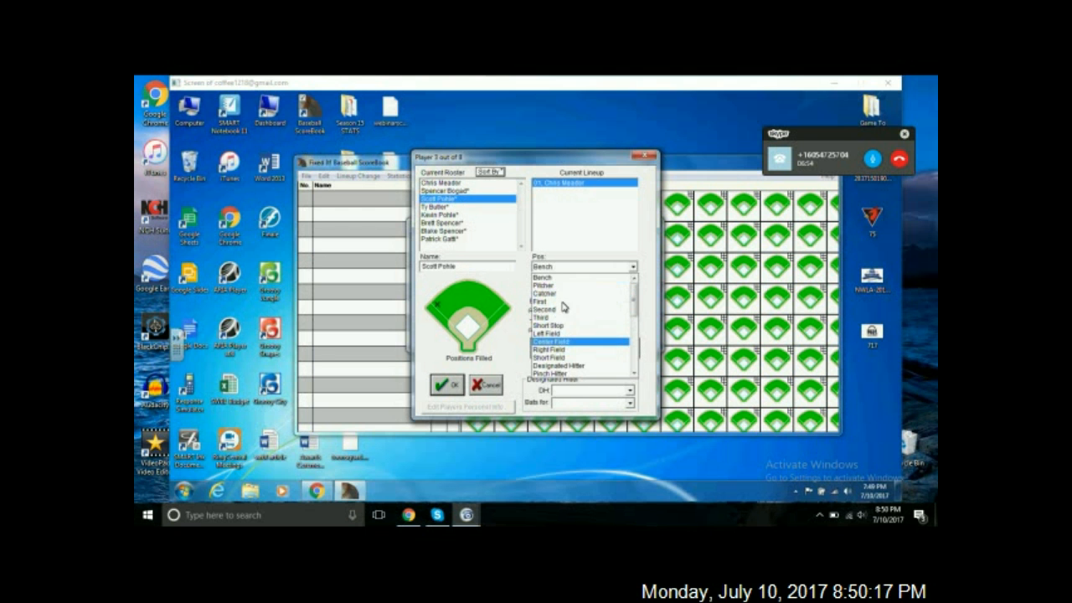
left_click(509, 290)
- Assign the visiting team's second roster player as Pitcher without a place in the batting order
left_click(471, 191)
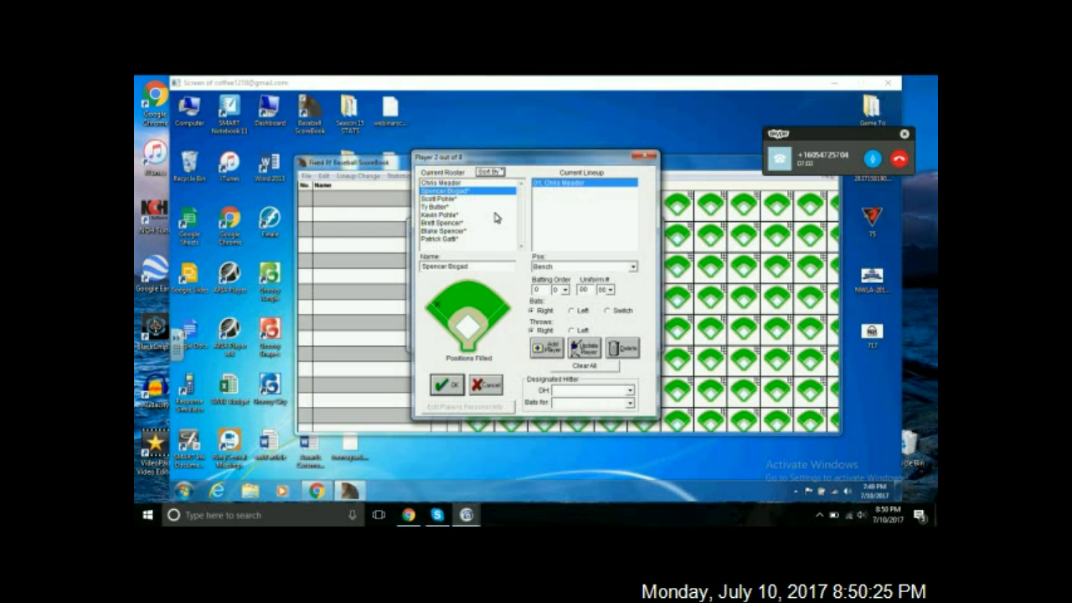
left_click(541, 267)
left_click(542, 285)
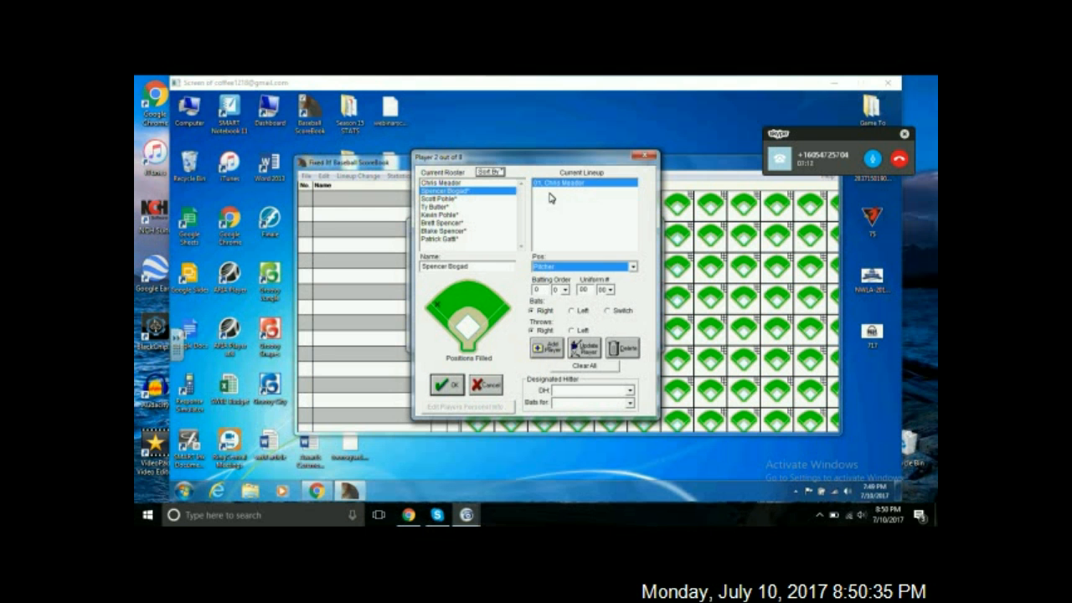
left_click(583, 349)
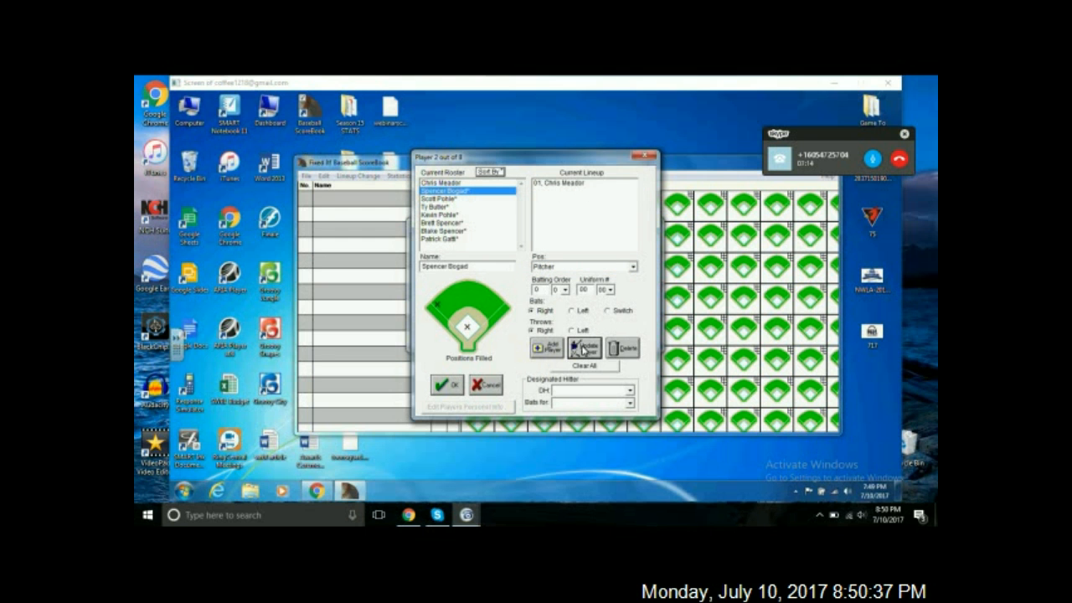
- Put the visiting team's third roster player into the lineup as Designated Hitter, batting 2
left_click(451, 199)
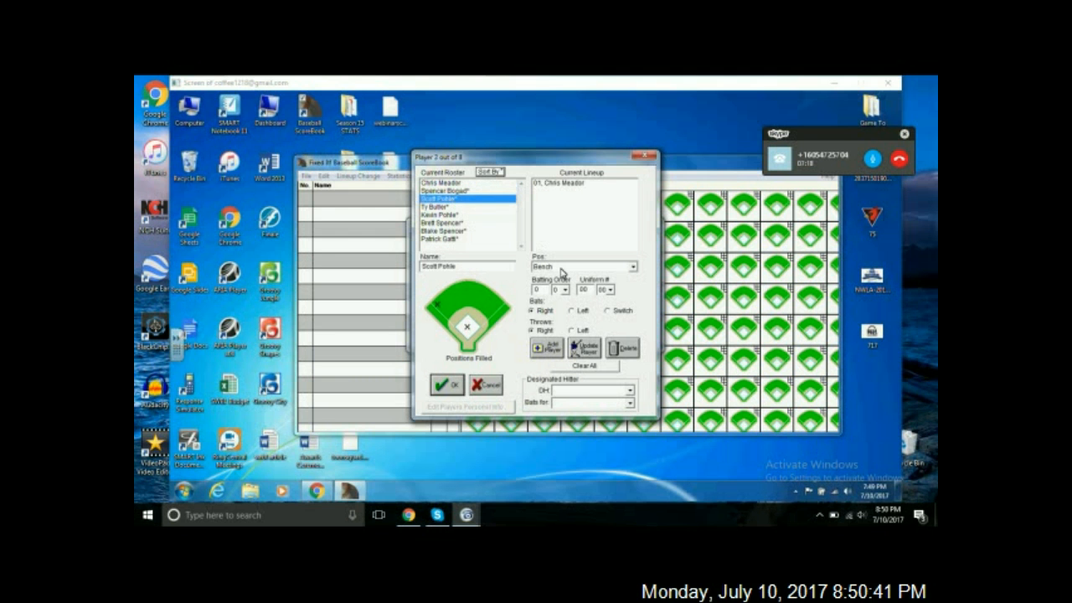
left_click(561, 269)
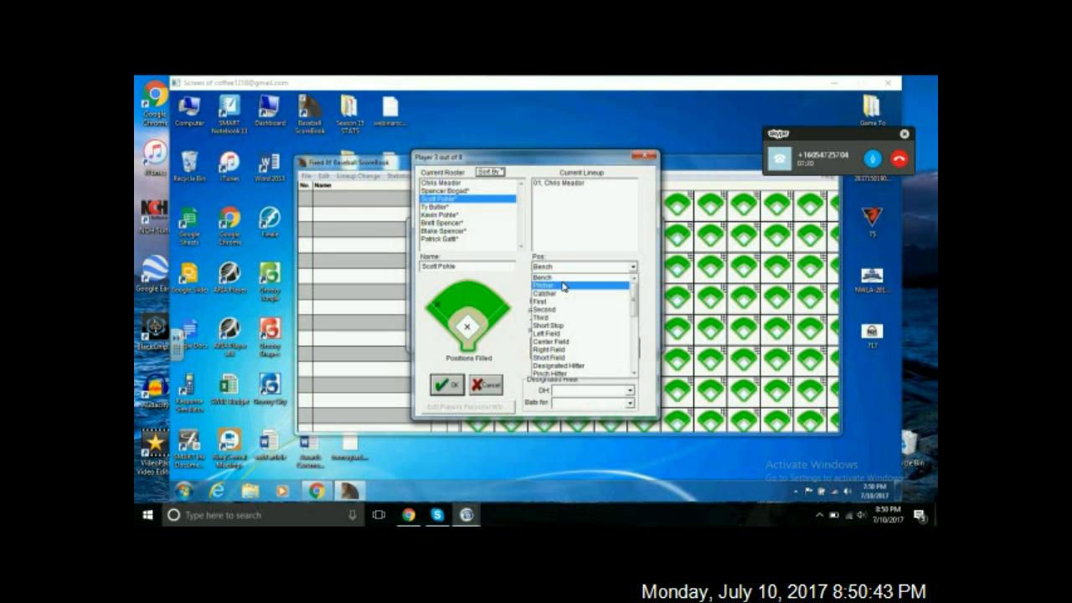
left_click(568, 369)
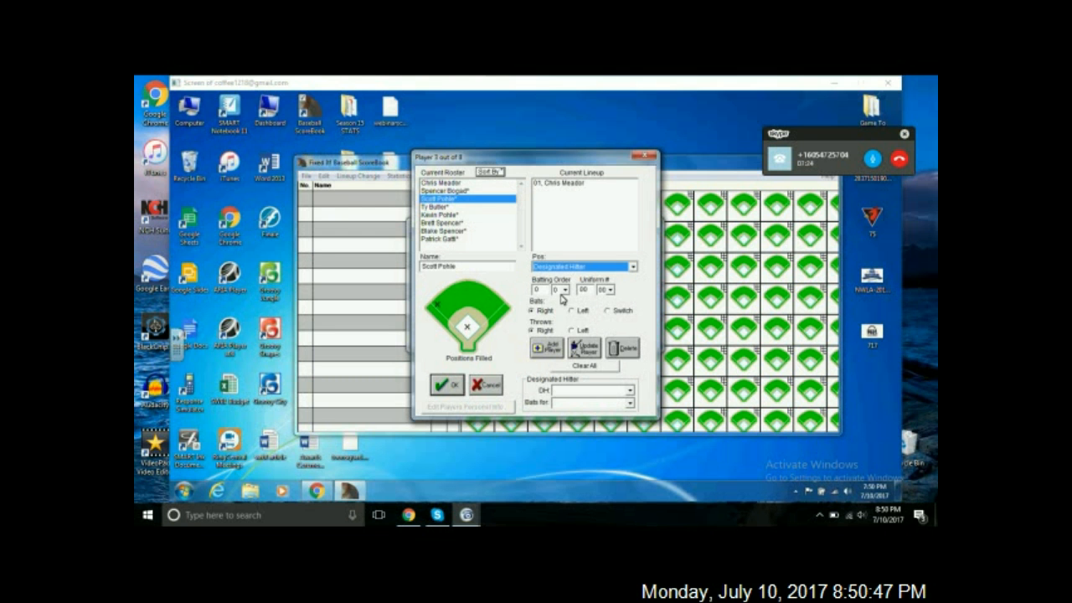
left_click(562, 291)
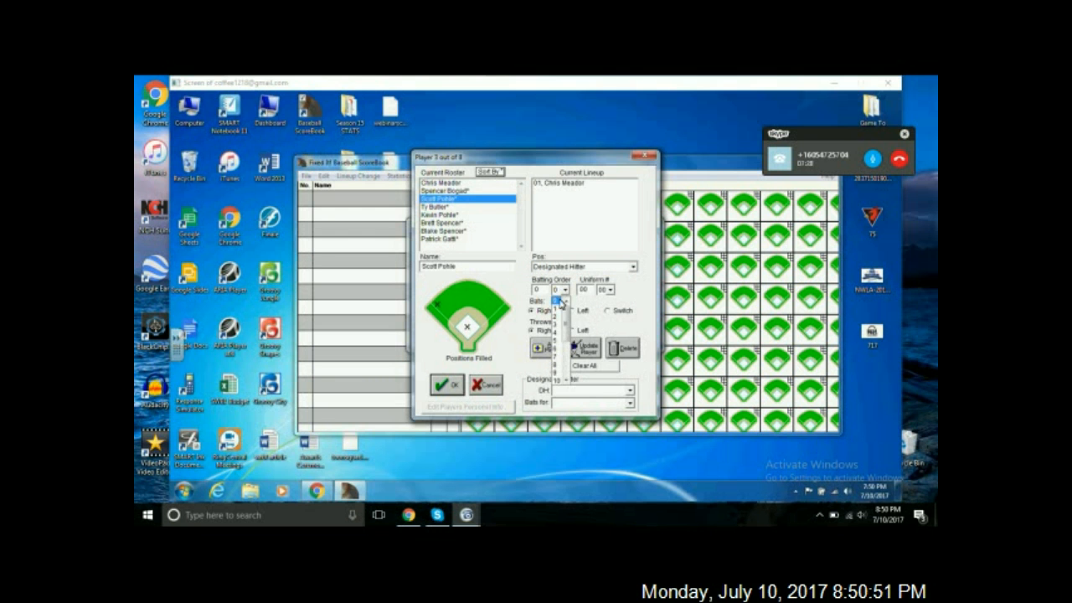
left_click(557, 315)
left_click(585, 348)
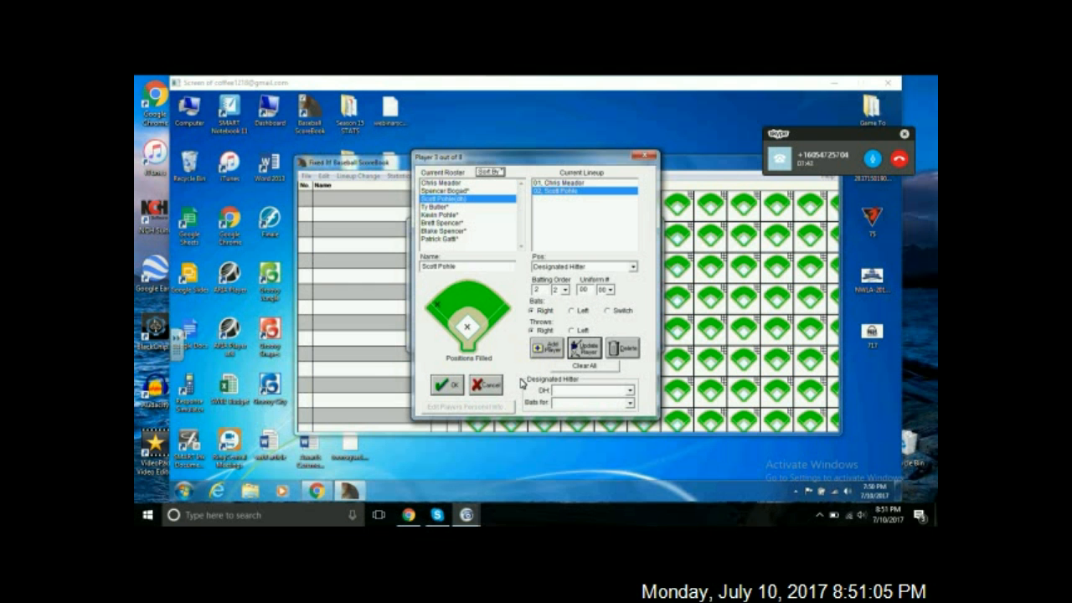
- Set the third roster player as the DH batting for the second roster player, the pitcher, and update the player
left_click(586, 397)
left_click(588, 408)
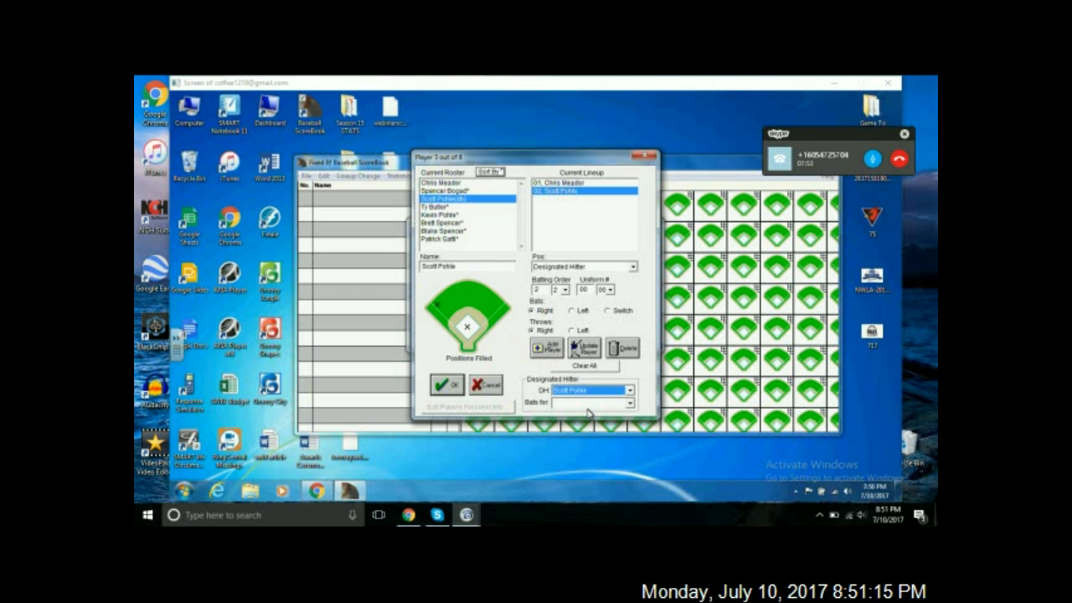
left_click(599, 404)
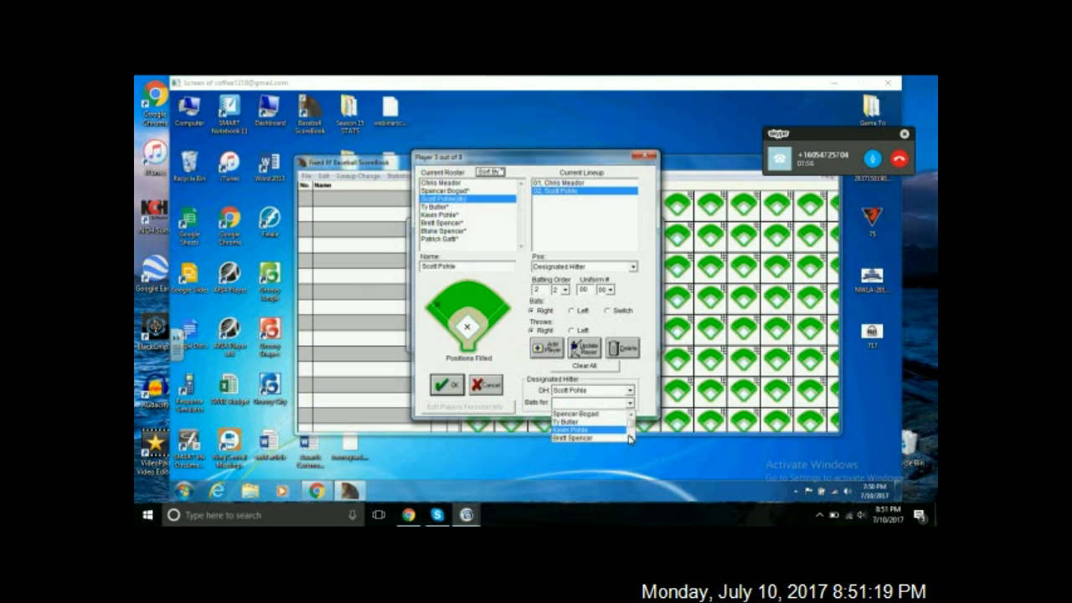
left_click(582, 415)
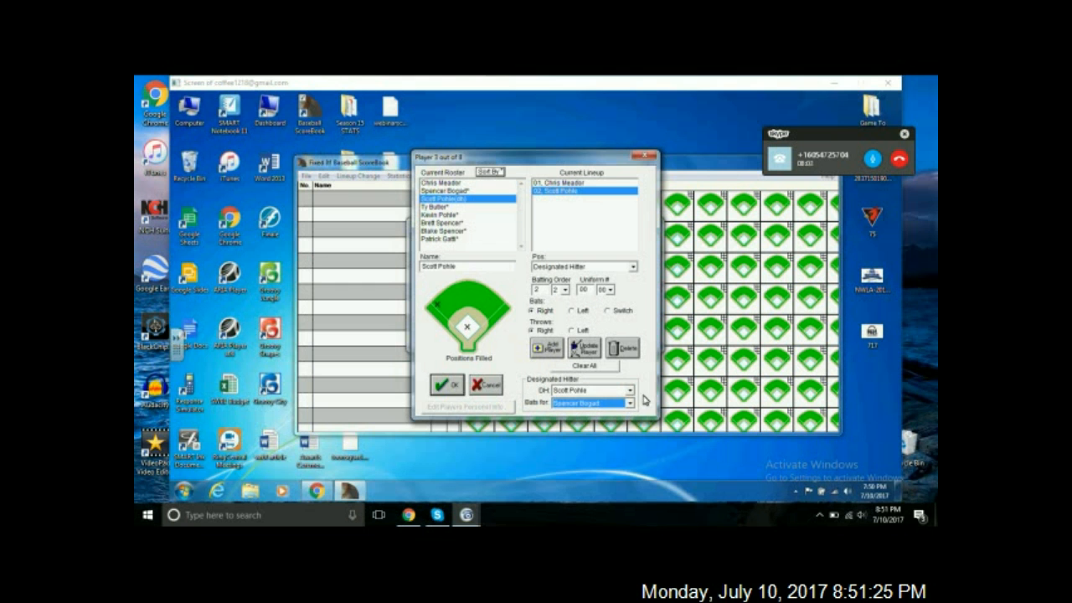
left_click(594, 358)
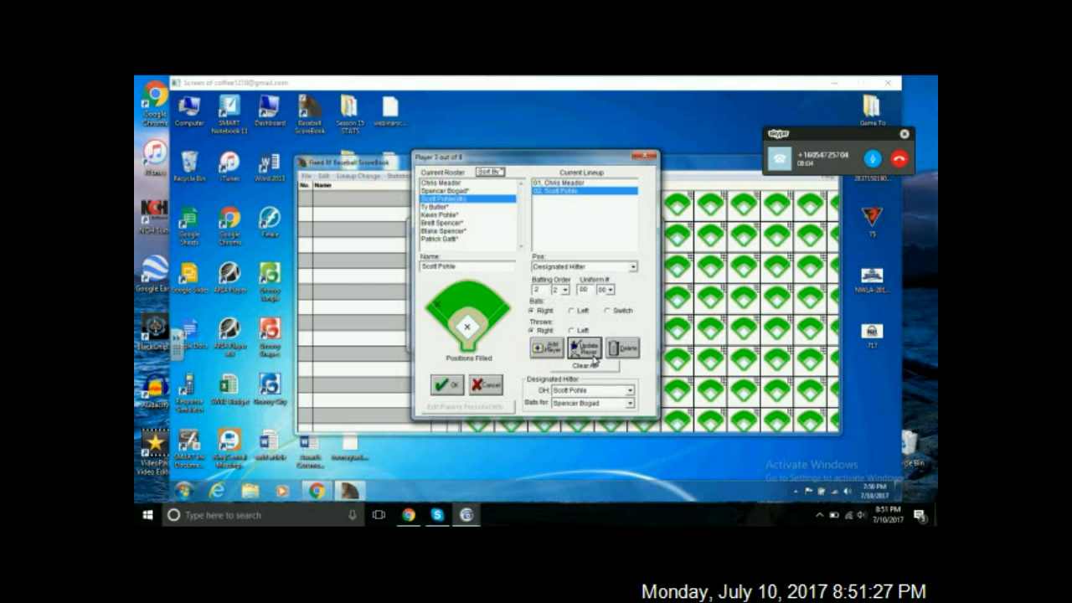
- Put the visiting team's fourth roster player into the lineup at Right Field, batting 3
left_click(448, 208)
left_click(574, 267)
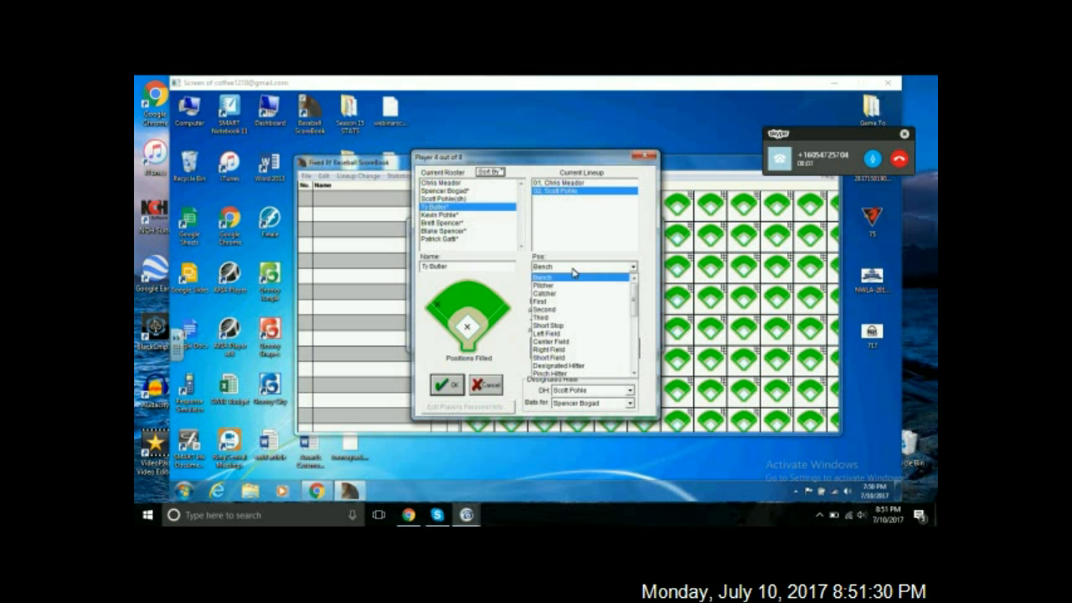
left_click(566, 350)
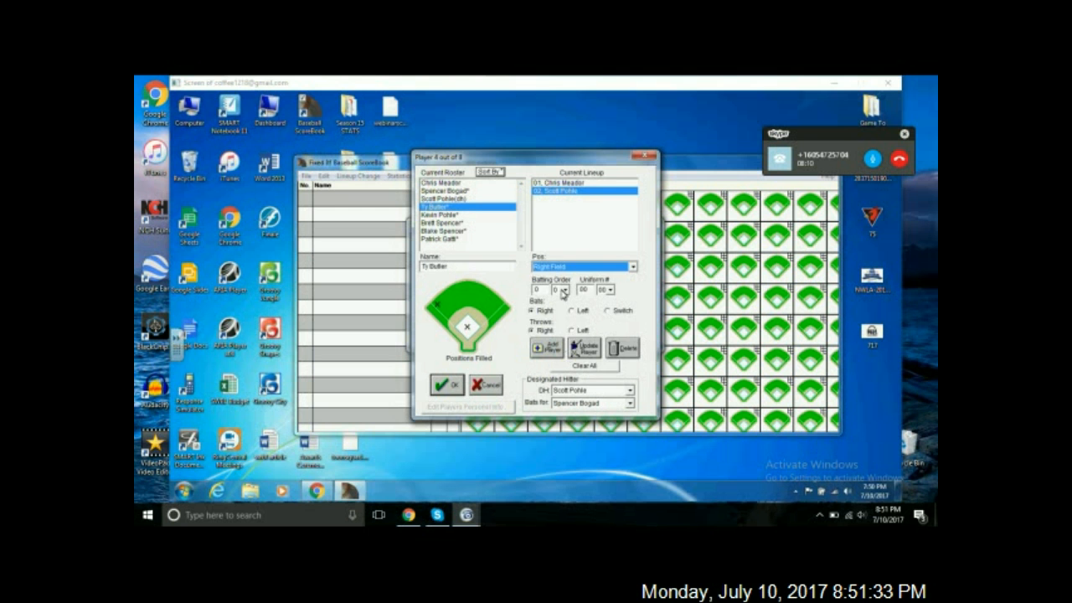
left_click(564, 289)
left_click(560, 325)
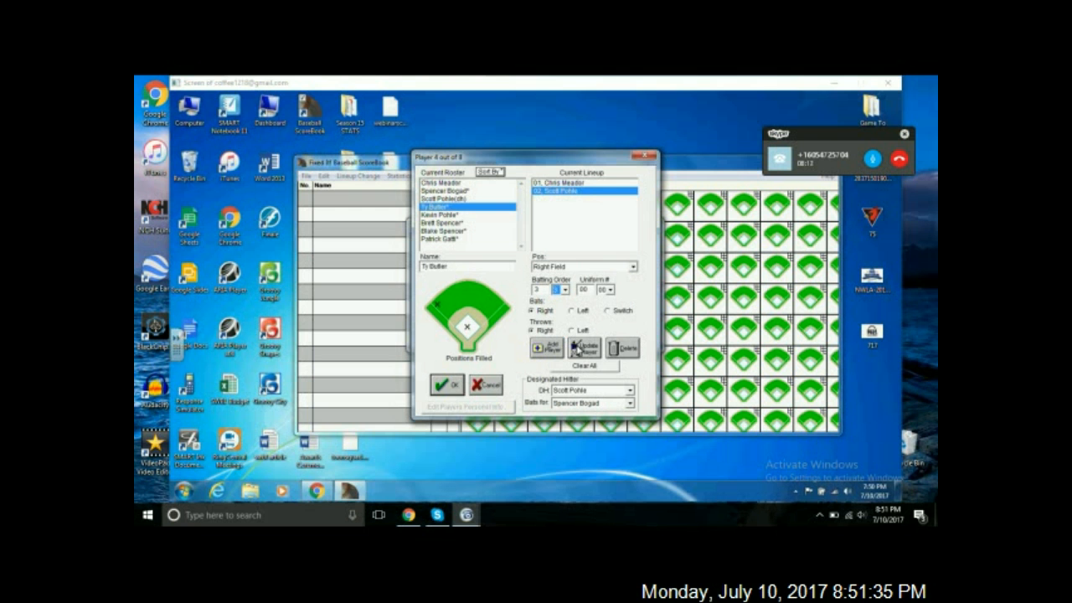
left_click(576, 348)
- Put the visiting team's sixth roster player into the lineup as Extra Hitter 1, batting 4
left_click(448, 224)
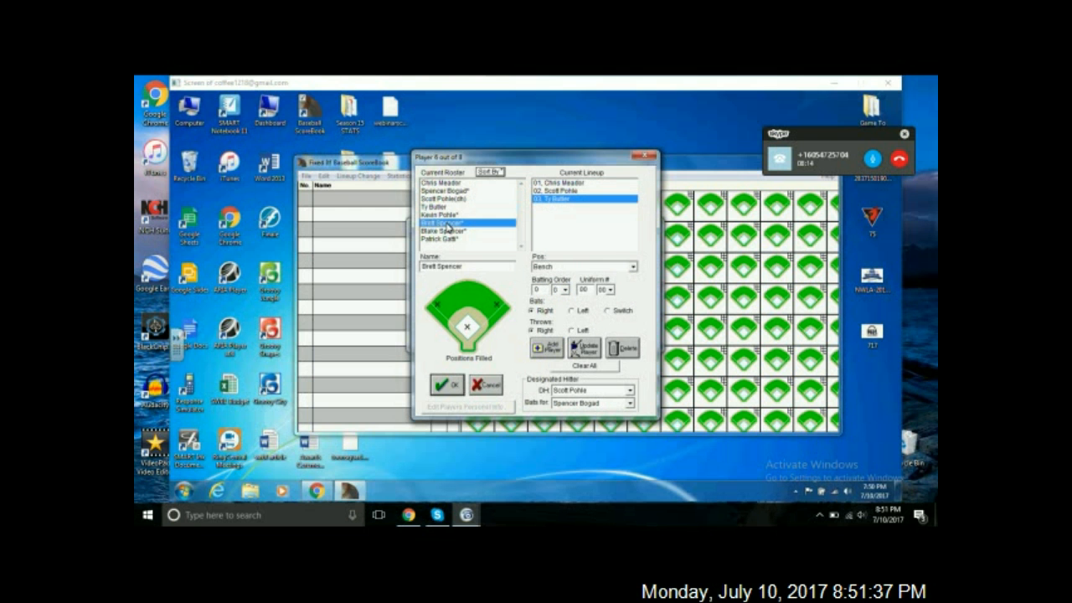
left_click(543, 268)
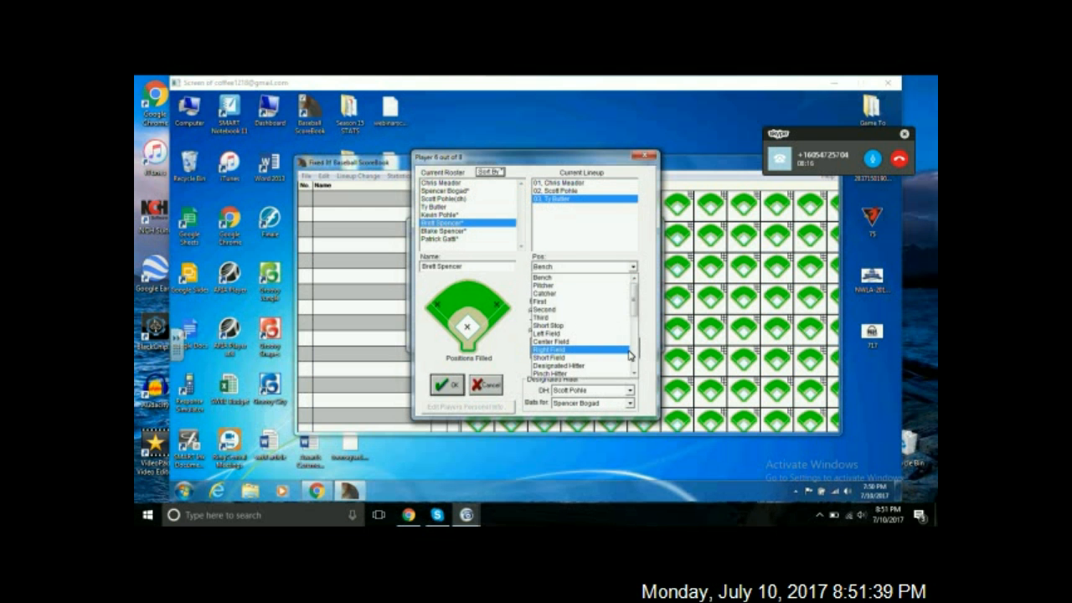
scroll(630, 355, "down", 3)
left_click(603, 365)
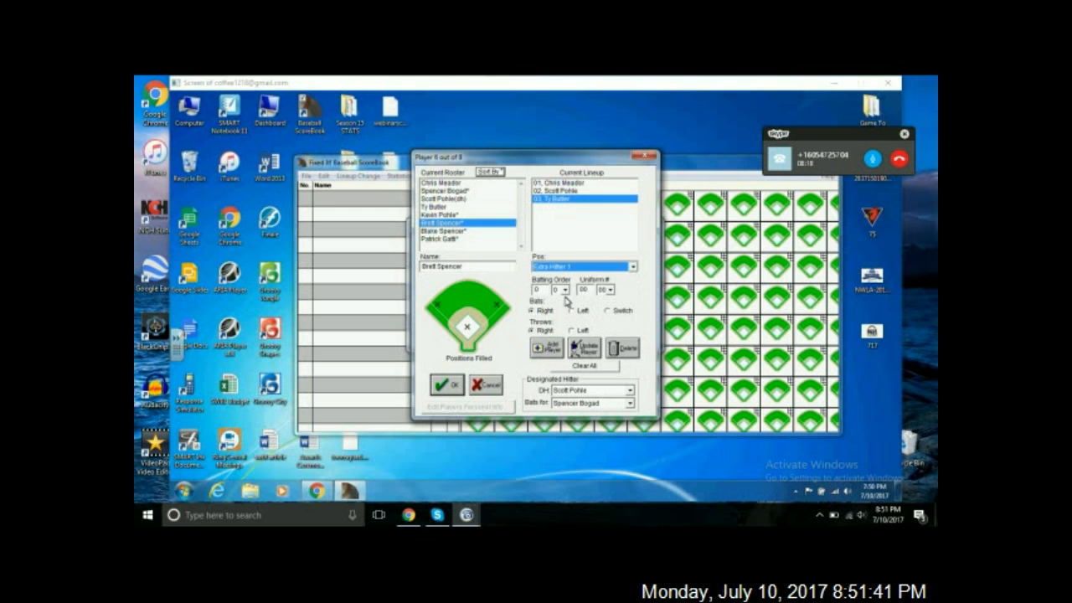
left_click(564, 290)
left_click(558, 336)
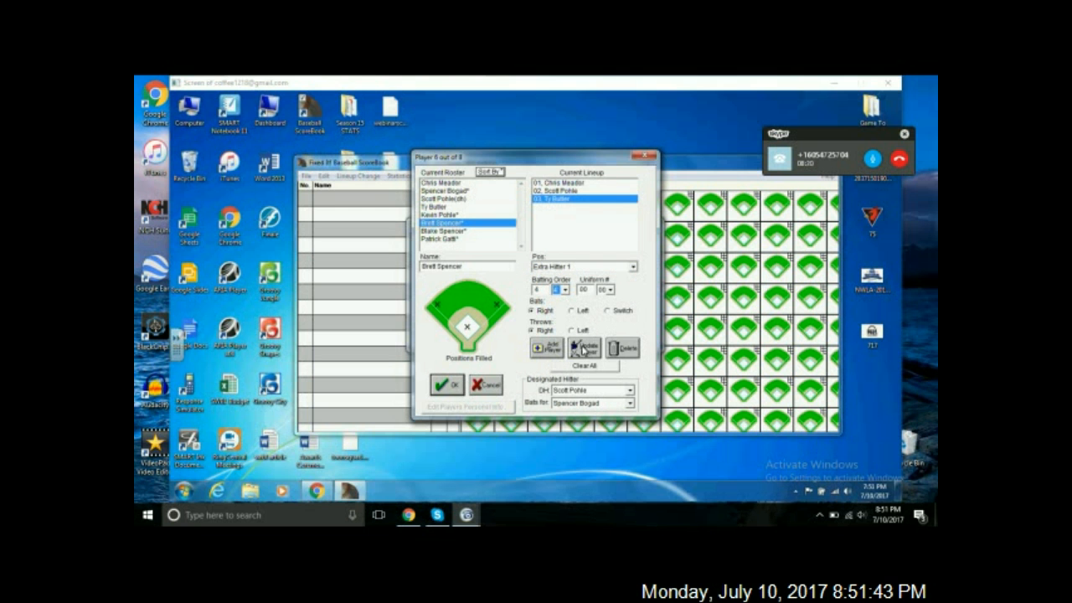
left_click(584, 350)
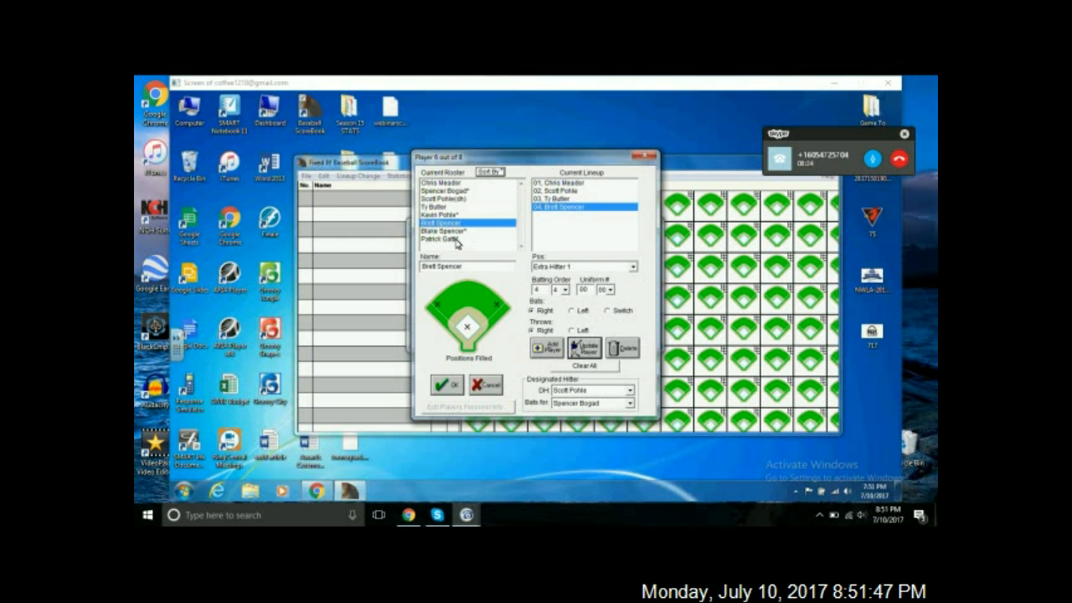
- Accept the visiting team's lineup and team details, and start the game
left_click(452, 392)
left_click(439, 327)
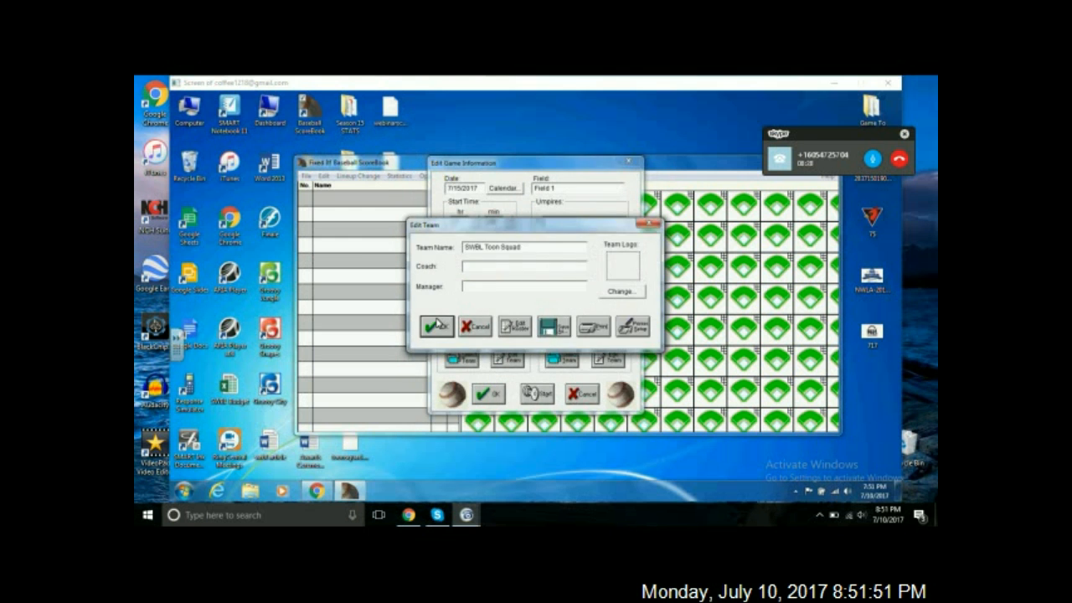
left_click(538, 397)
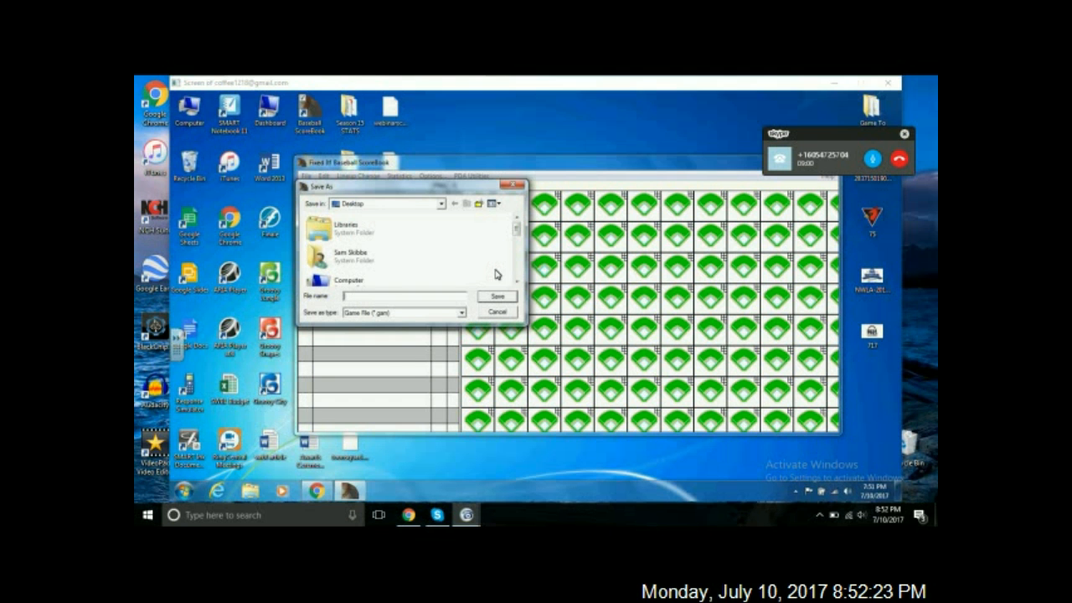
- Save the game file on the Desktop as SWBLTSvSWBLM1
type("SWBLn")
type("WSEM")
key("ctrl+a")
key("BackSpace")
type("SWBL")
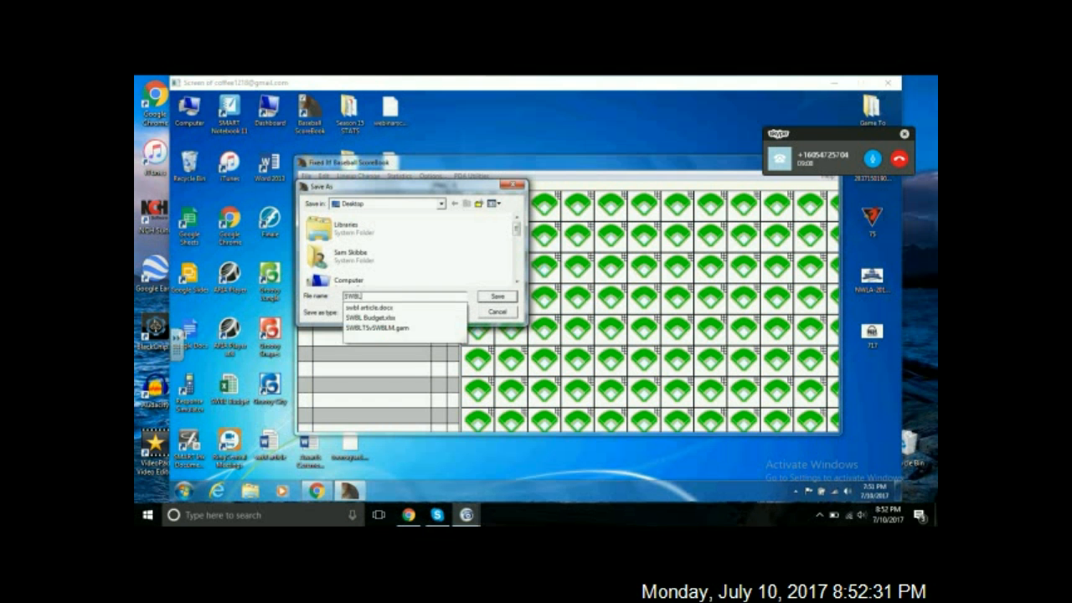
type("TSv")
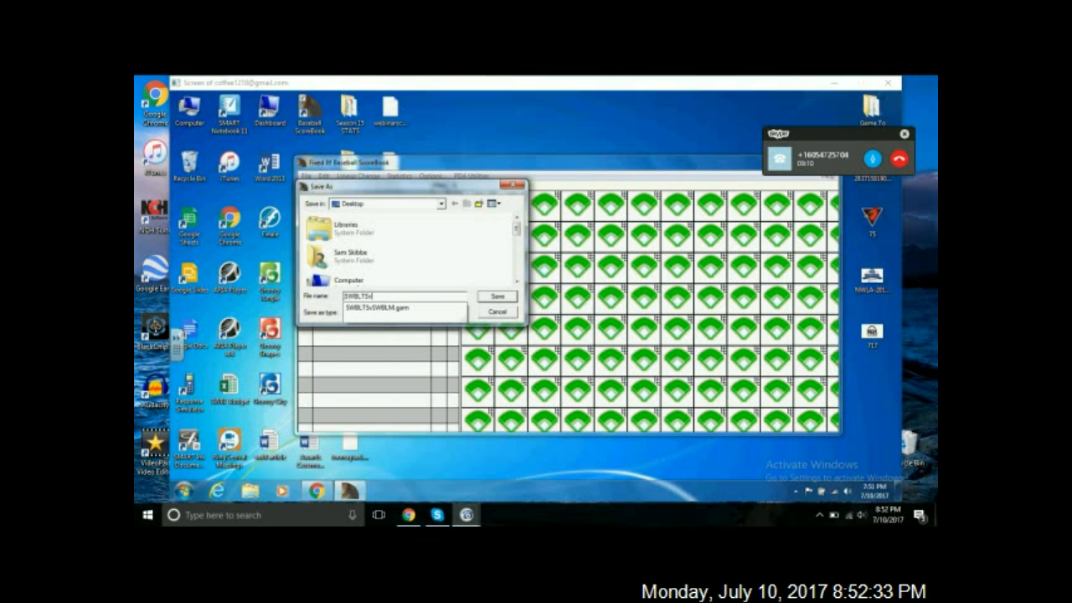
type("SWBLM1")
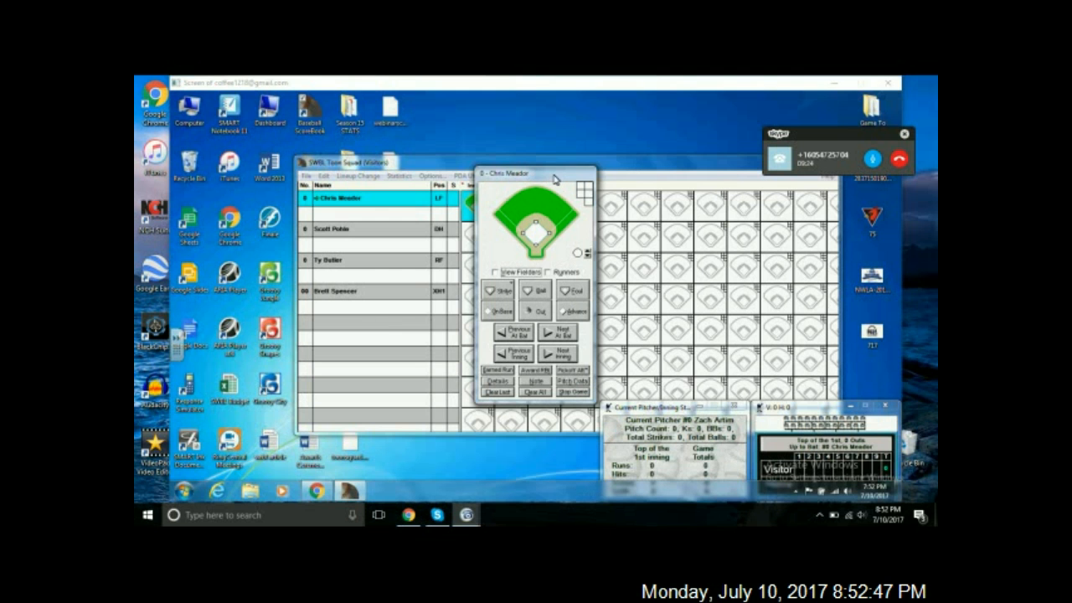
- Arrange the at-bat, scoresheet, pitcher statistics and scoreboard windows so that they do not cover one another
left_click_drag(554, 178, 592, 150)
left_click_drag(756, 122, 854, 116)
left_click_drag(663, 165, 562, 128)
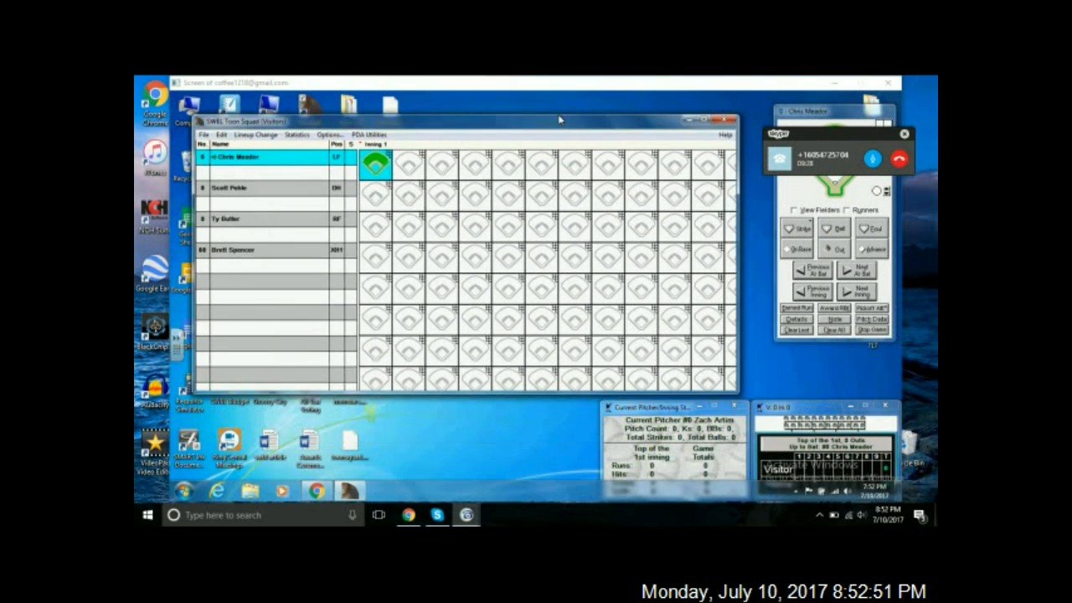
left_click_drag(670, 411, 624, 391)
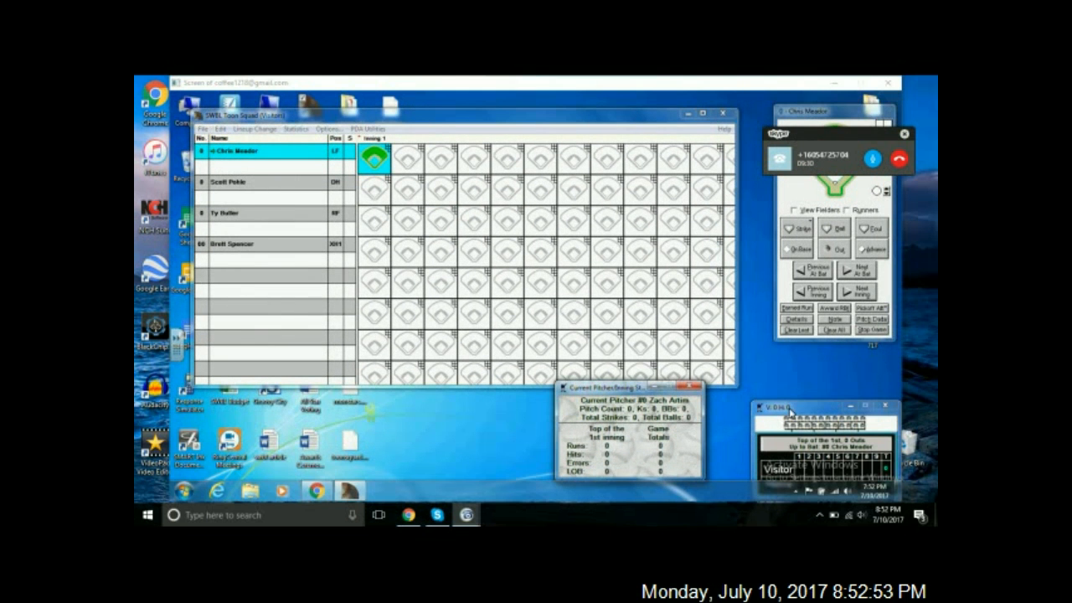
left_click_drag(784, 408, 769, 381)
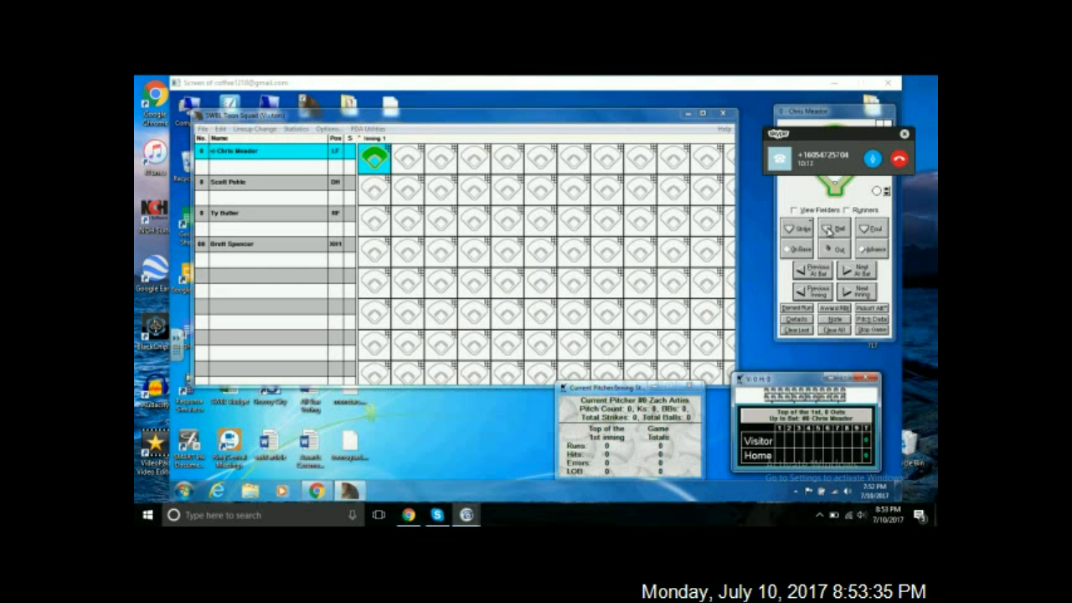
- Try recording a walk for the leadoff batter as four single balls, and clear the whole at-bat
left_click(834, 229)
left_click(834, 229)
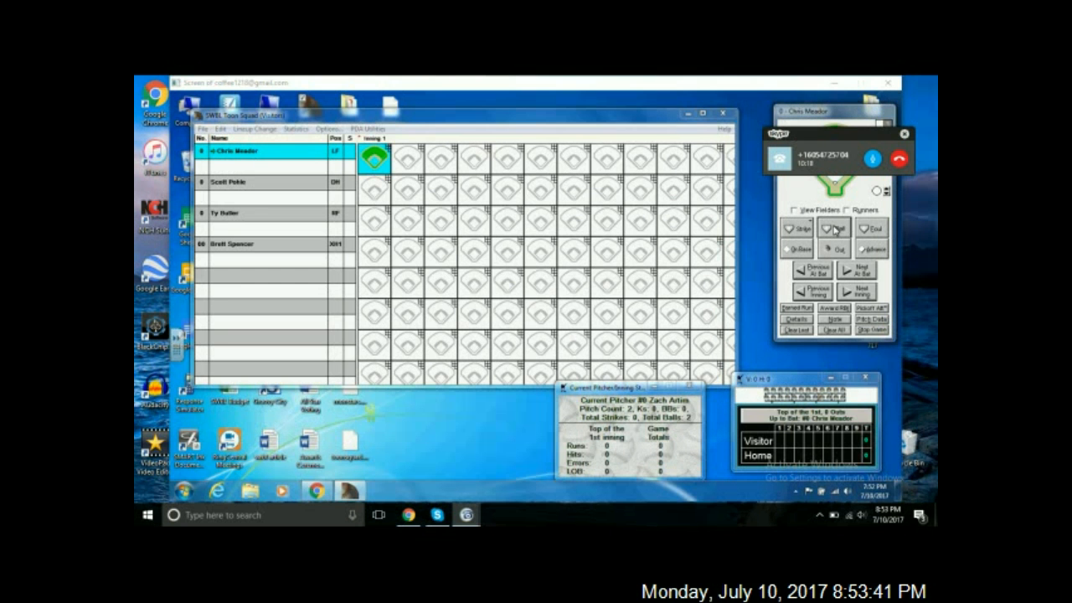
left_click(834, 229)
left_click(835, 229)
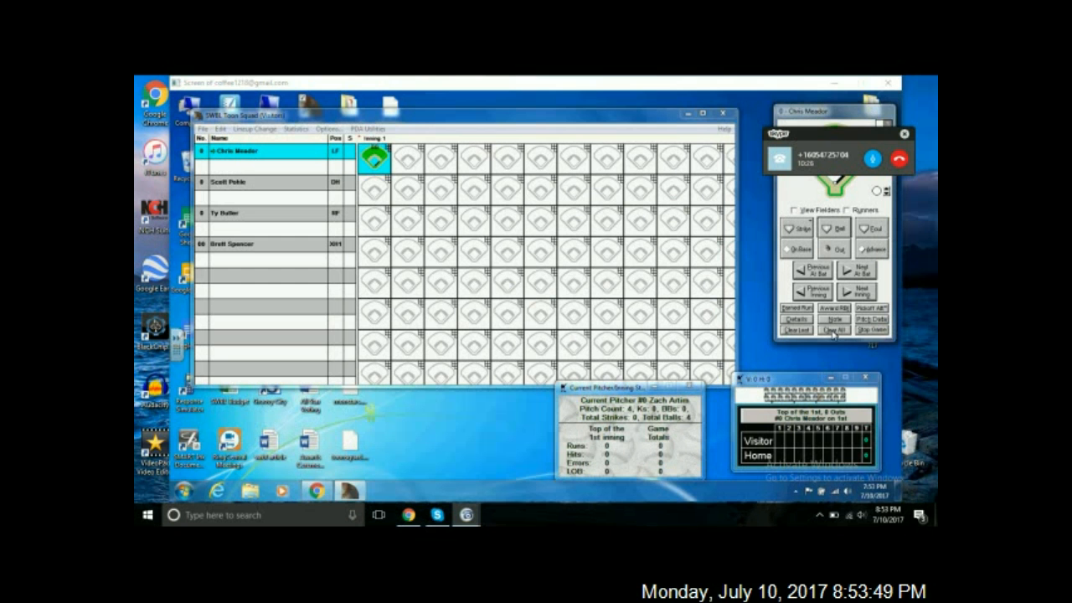
left_click(833, 332)
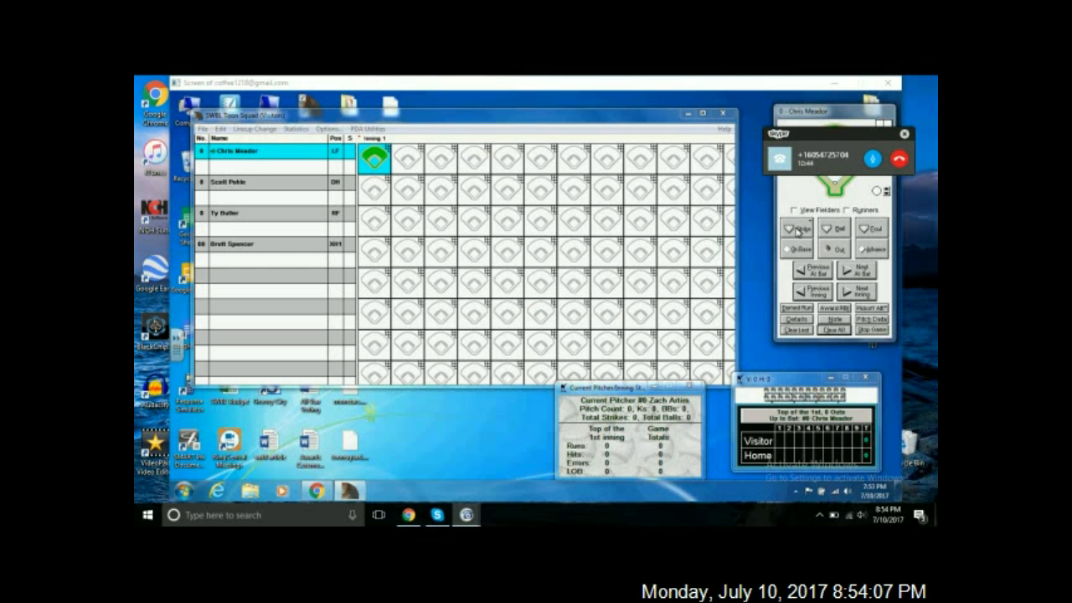
- Enable View Fielders and Runners, and record a Base on Balls for the leadoff batter
left_click(814, 211)
left_click(862, 210)
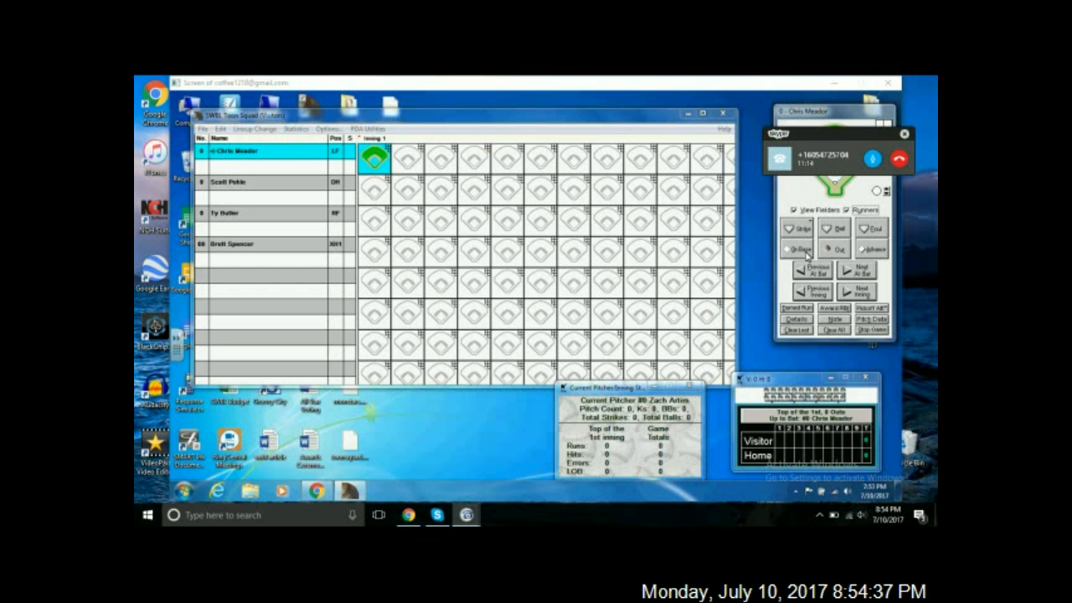
left_click(786, 255)
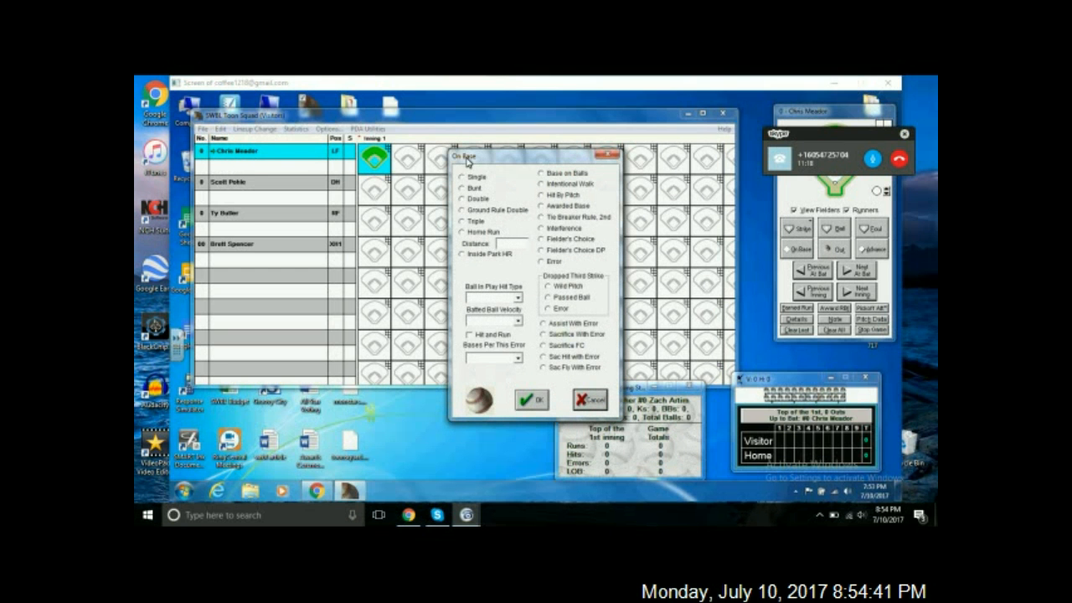
left_click(558, 177)
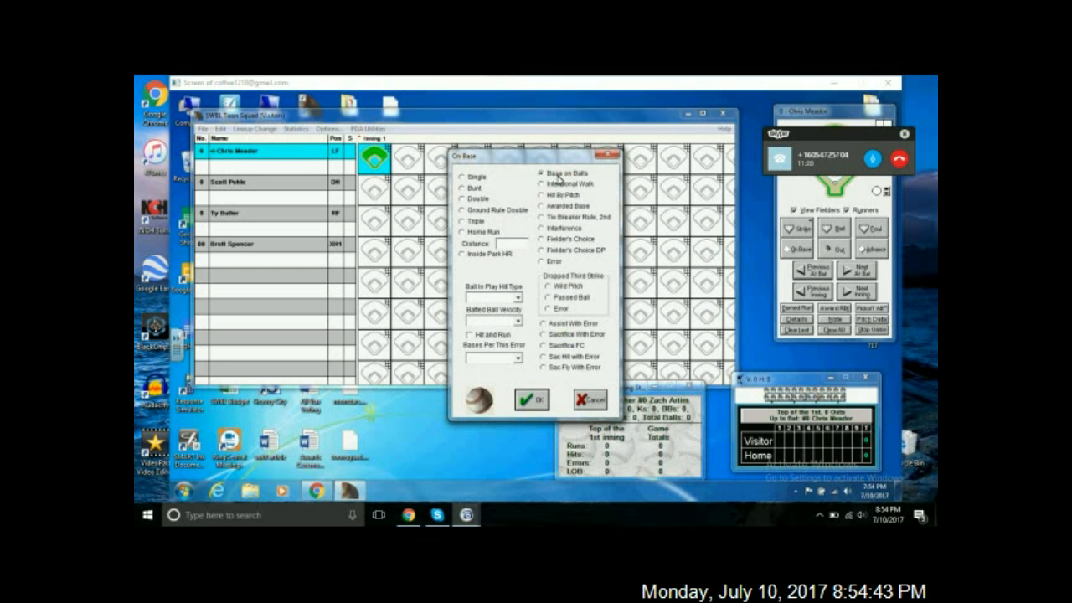
left_click(535, 401)
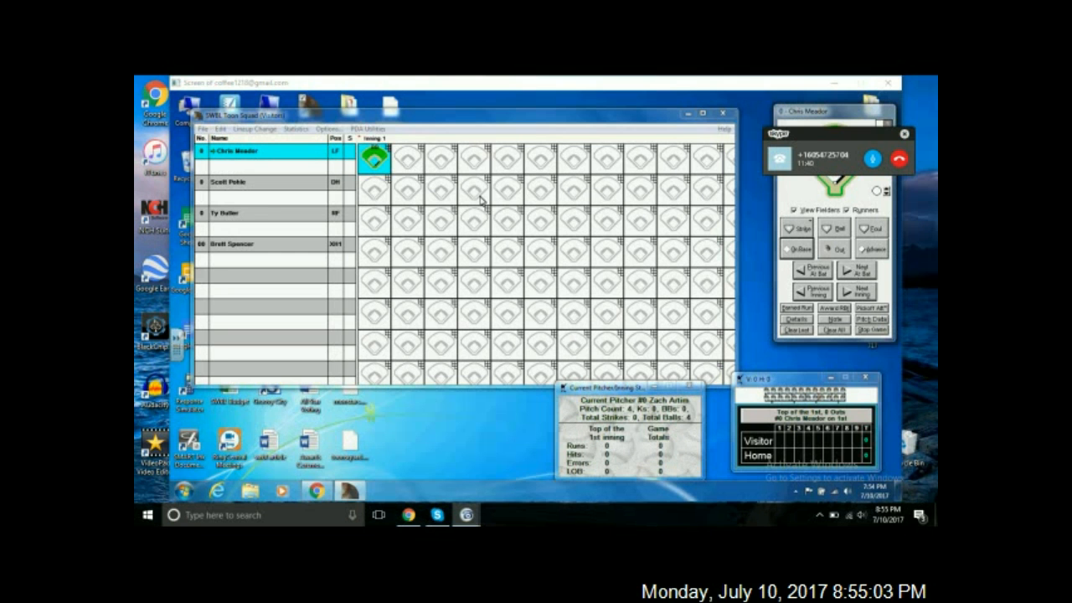
- Advance to the second batter's at-bat and record the out as Strike Out - Swinging
left_click(859, 271)
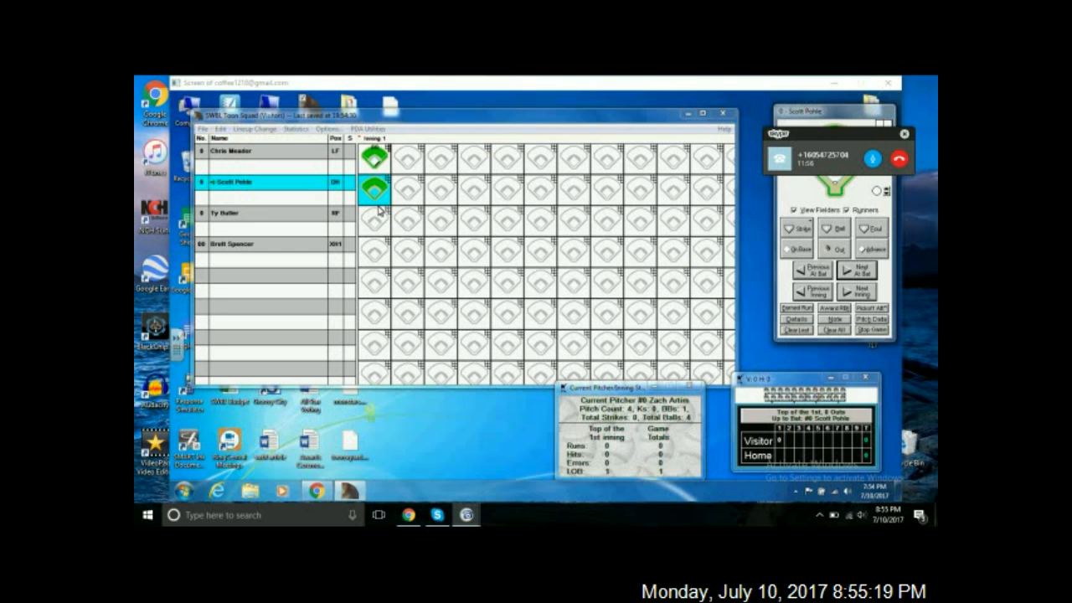
left_click(835, 250)
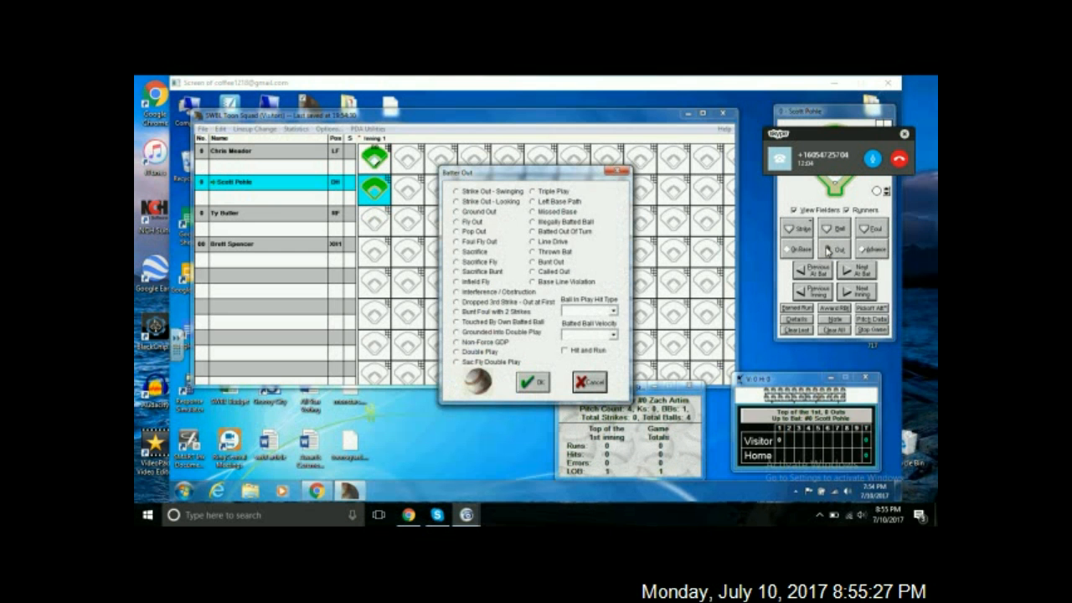
left_click(503, 192)
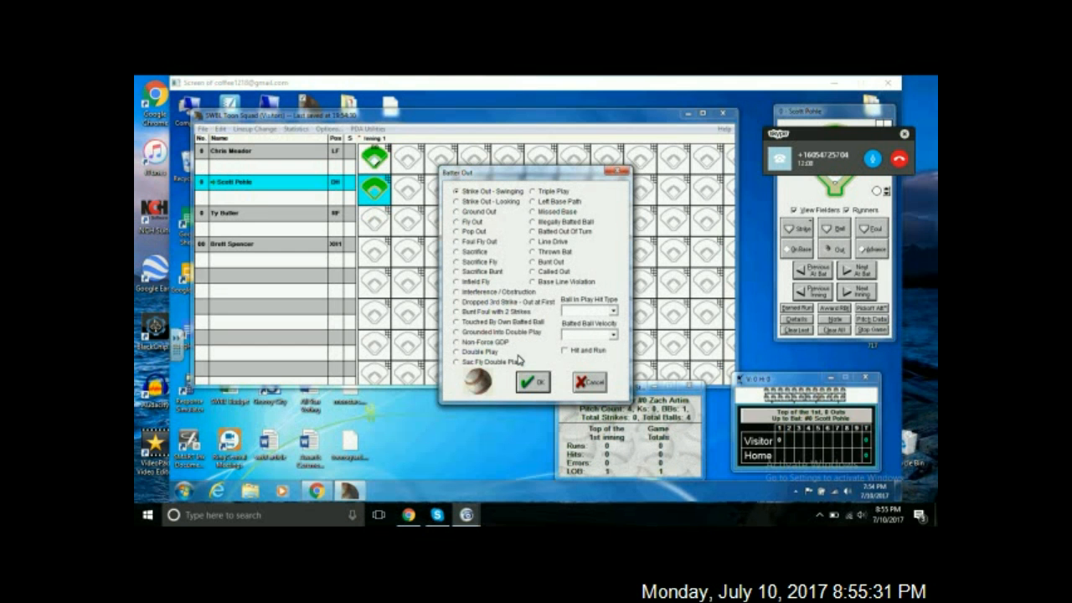
left_click(528, 384)
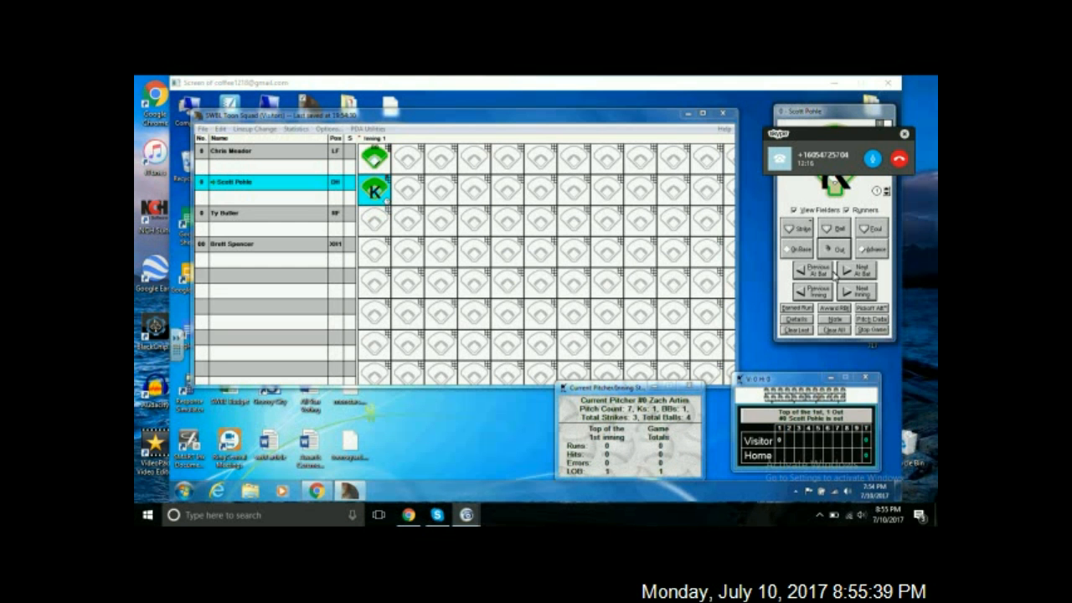
- Advance to the third batter's at-bat and record a Single that moves the runner on first to second base
left_click(863, 276)
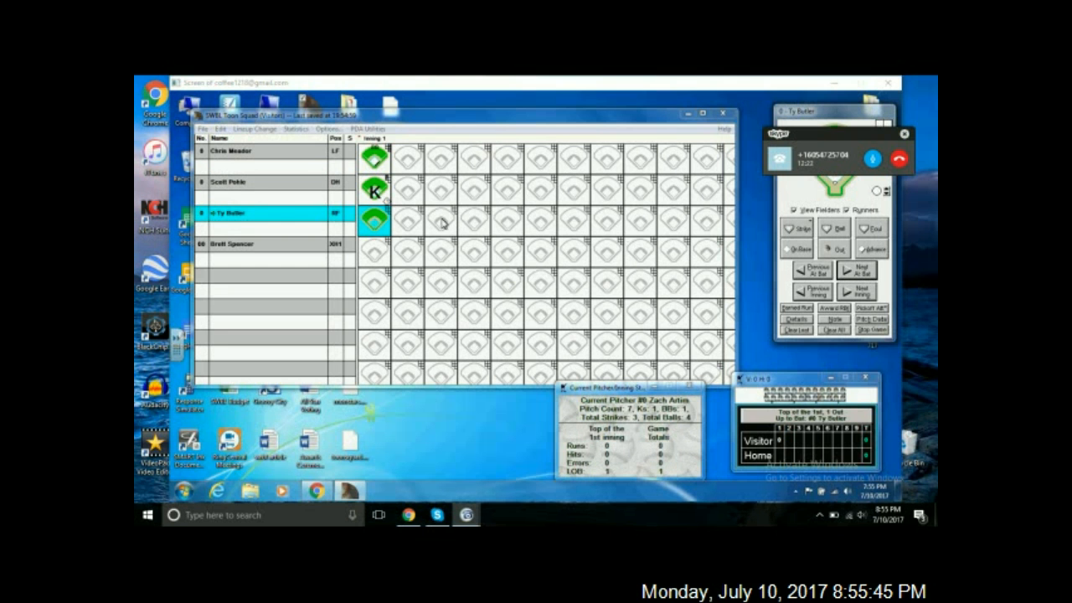
left_click(800, 250)
left_click(472, 178)
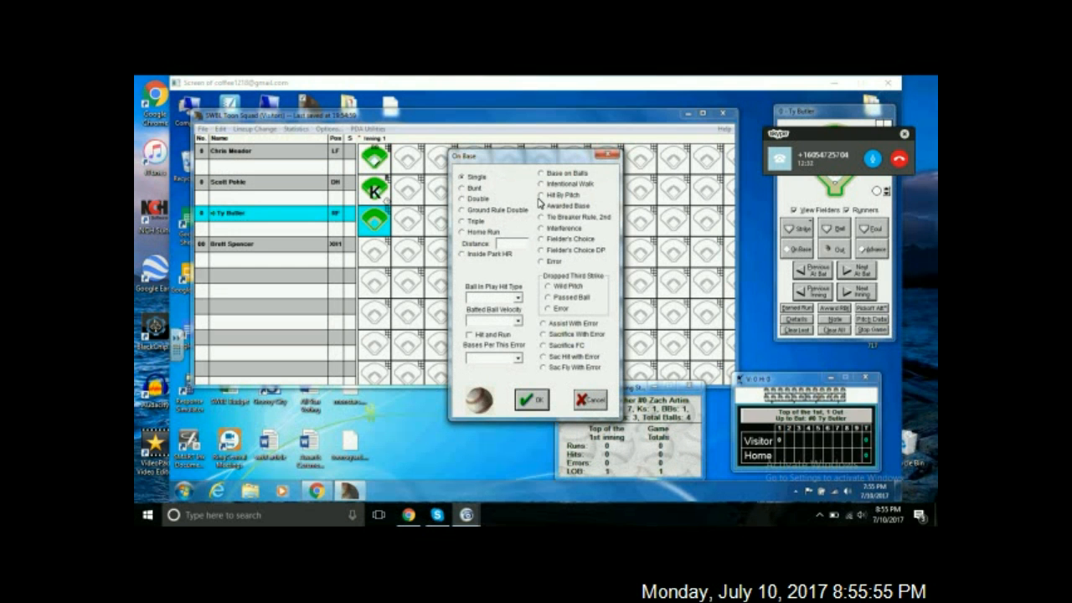
left_click(531, 400)
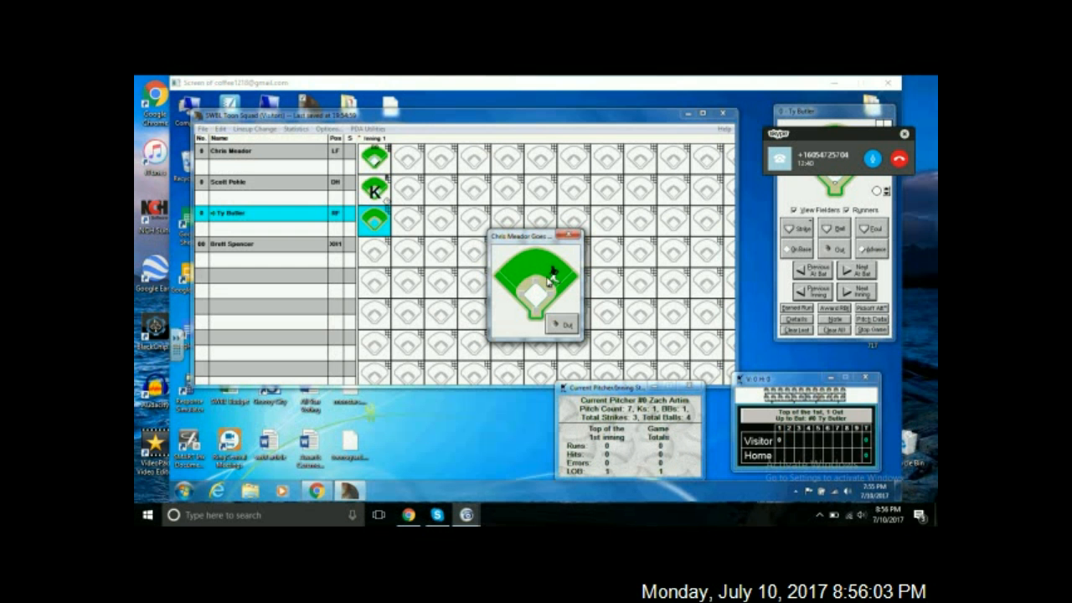
left_click(536, 285)
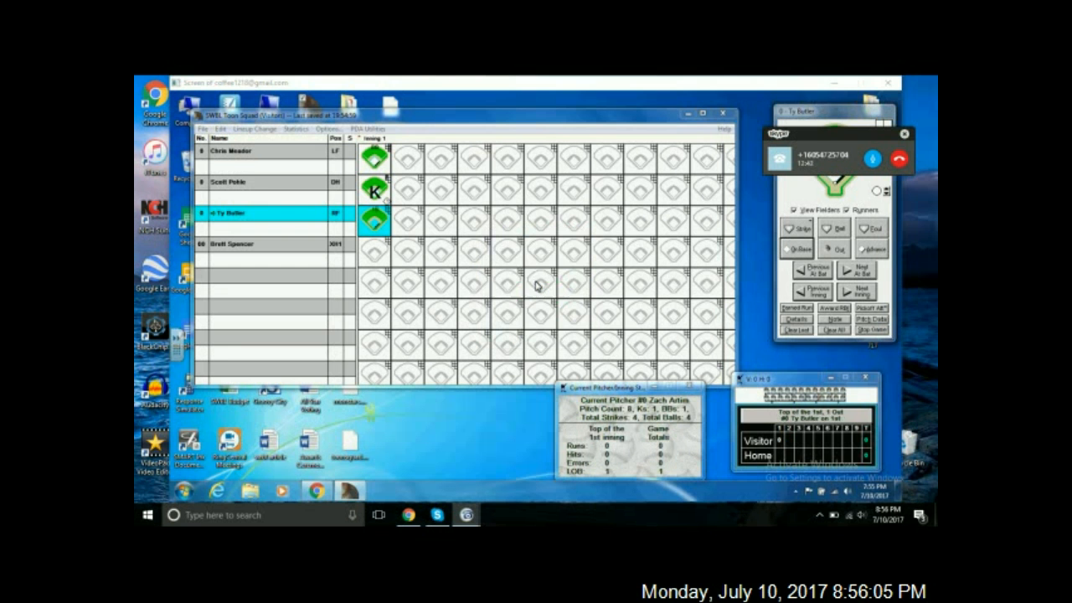
- Record a Fly Out to the right fielder for the fourth batter, holding the runners at second and first base
left_click(866, 271)
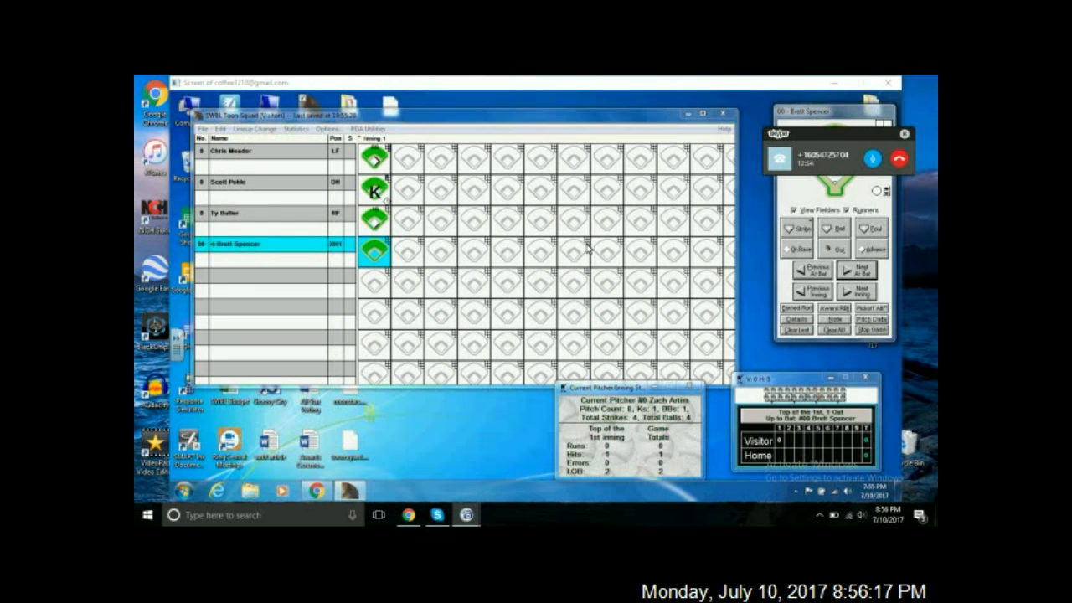
left_click(835, 251)
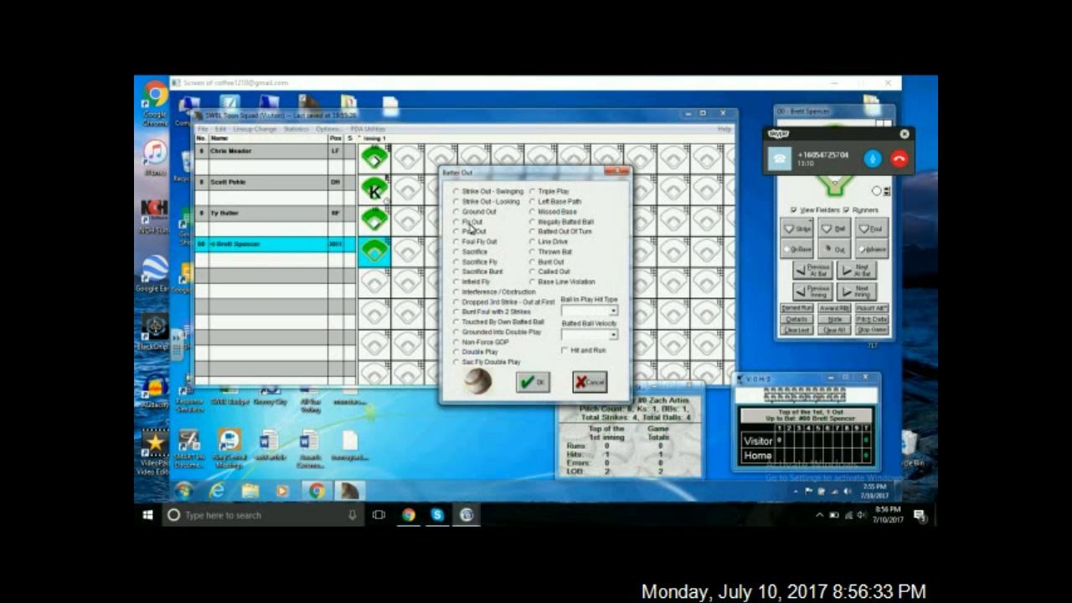
left_click(471, 225)
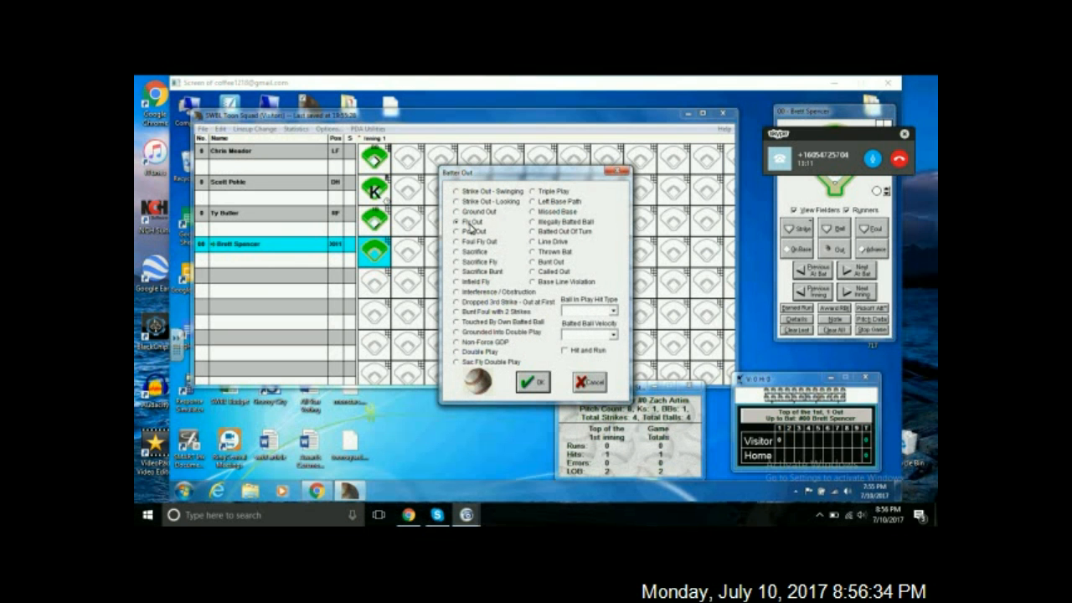
left_click(537, 383)
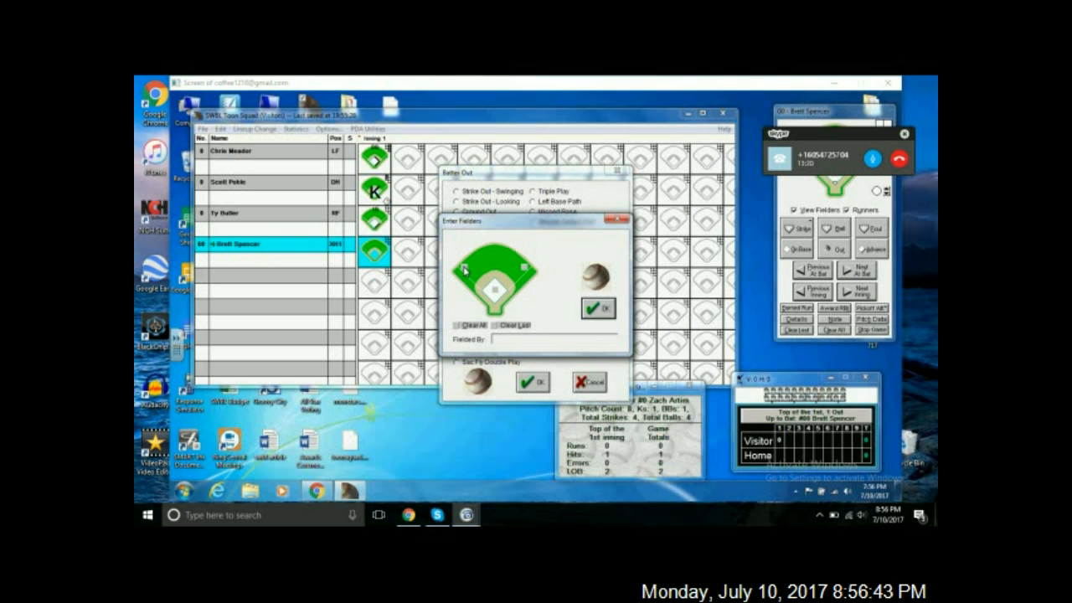
left_click(526, 271)
left_click(598, 308)
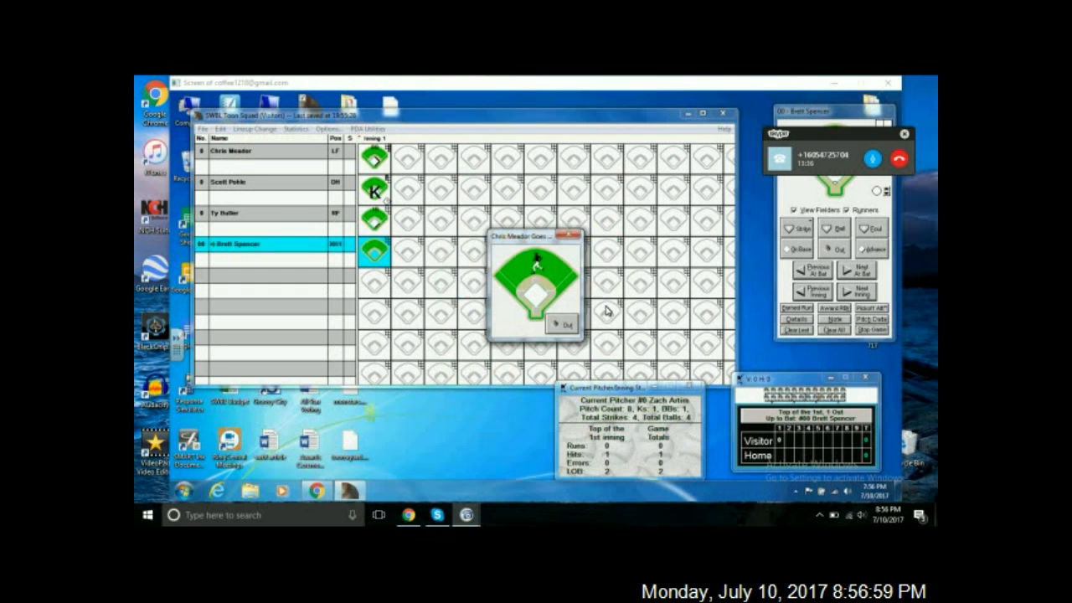
left_click(535, 282)
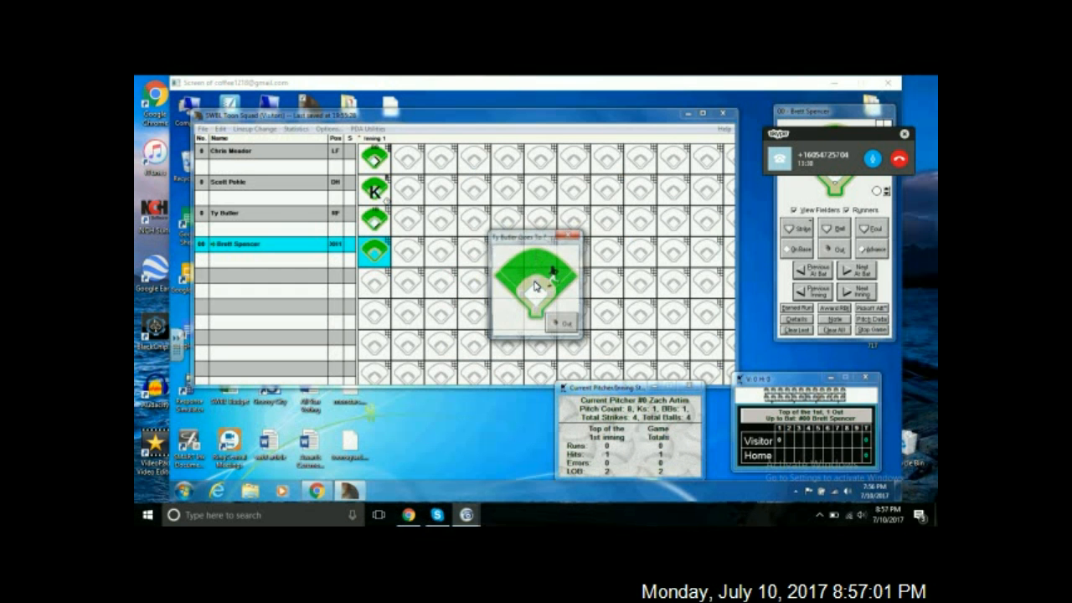
left_click(552, 297)
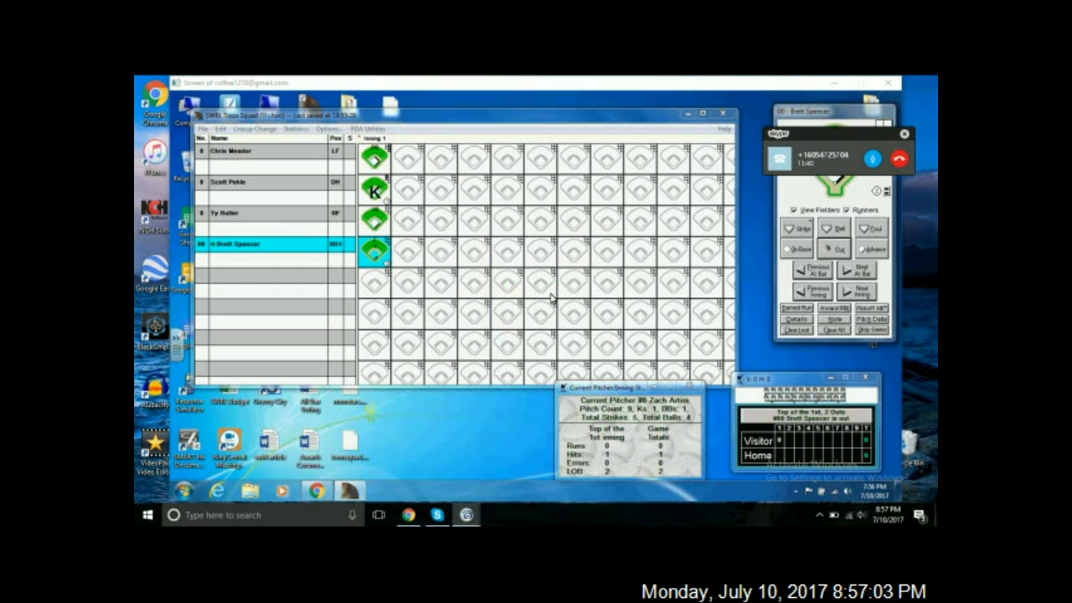
- Advance to the visiting leadoff batter's second at-bat and record a Double that scores the runner from second base
left_click(859, 272)
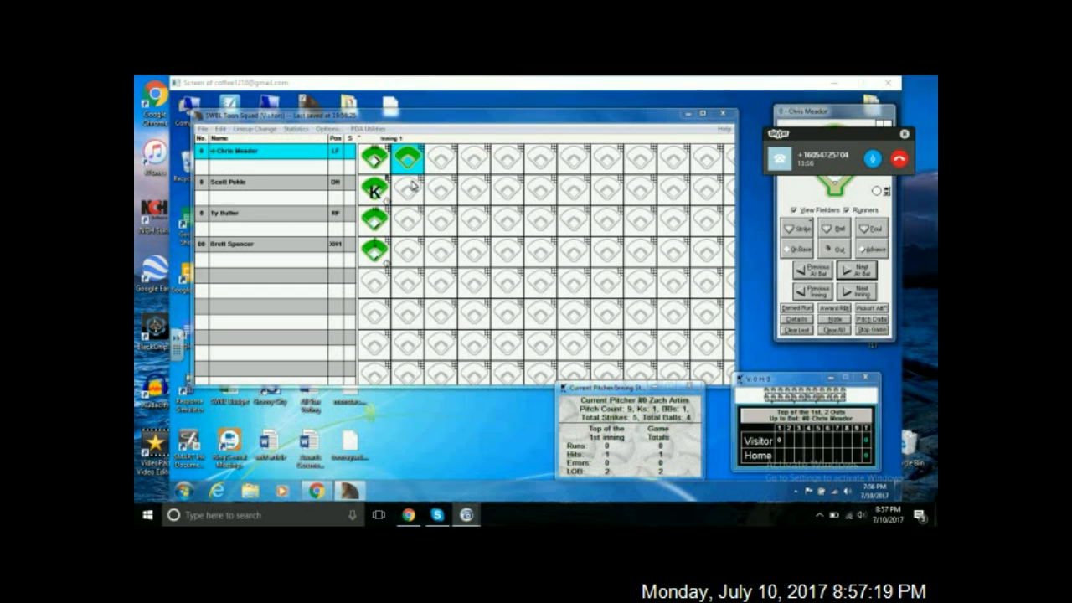
left_click(804, 251)
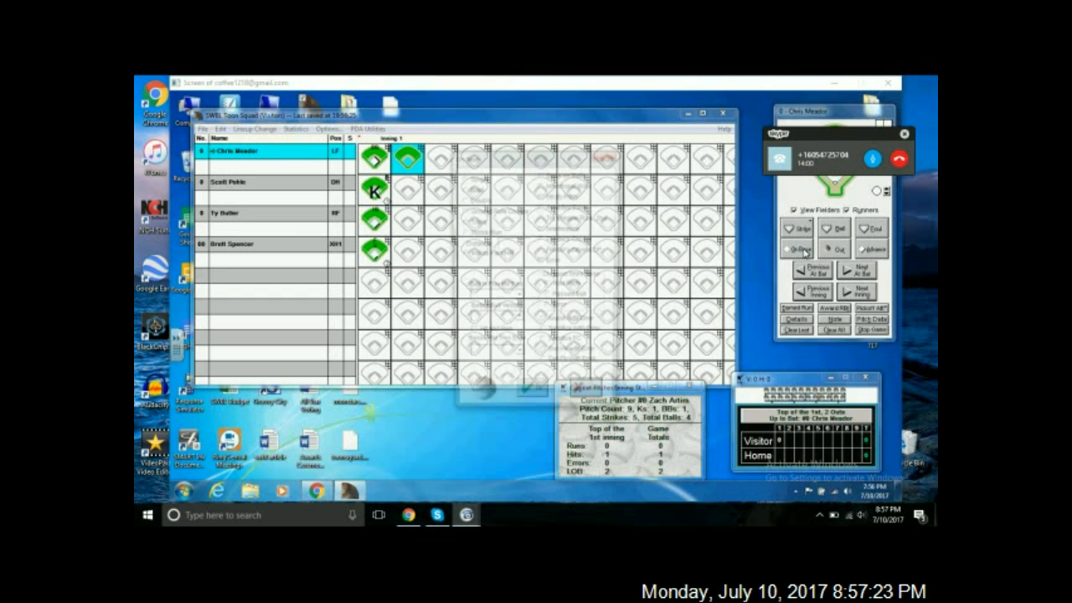
left_click(476, 199)
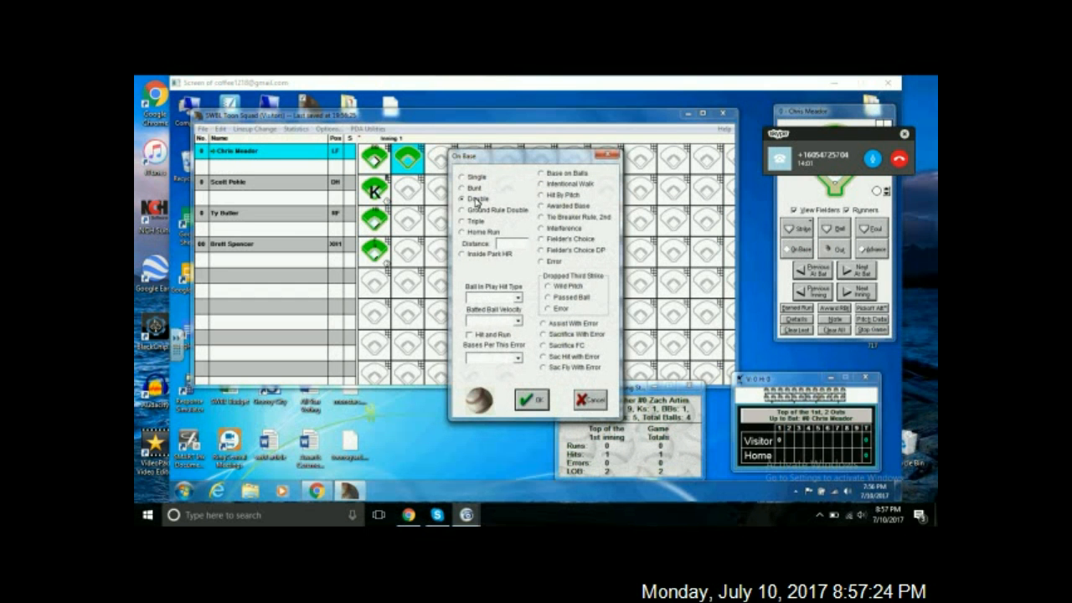
left_click(530, 402)
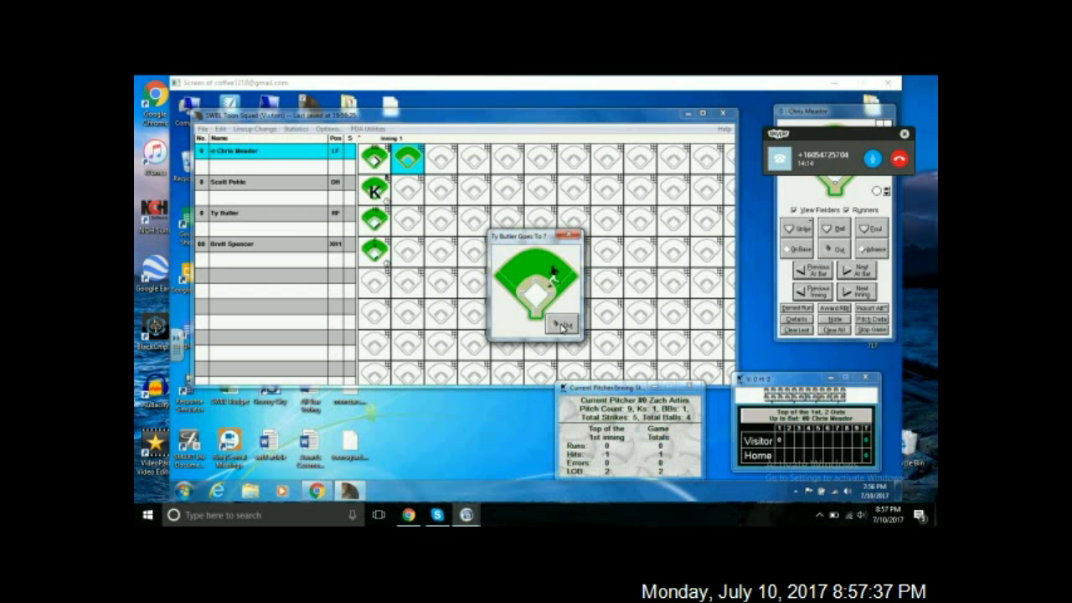
- Record the runner from first base as Tagged Out on the double, entering the right fielder in the play
left_click(561, 327)
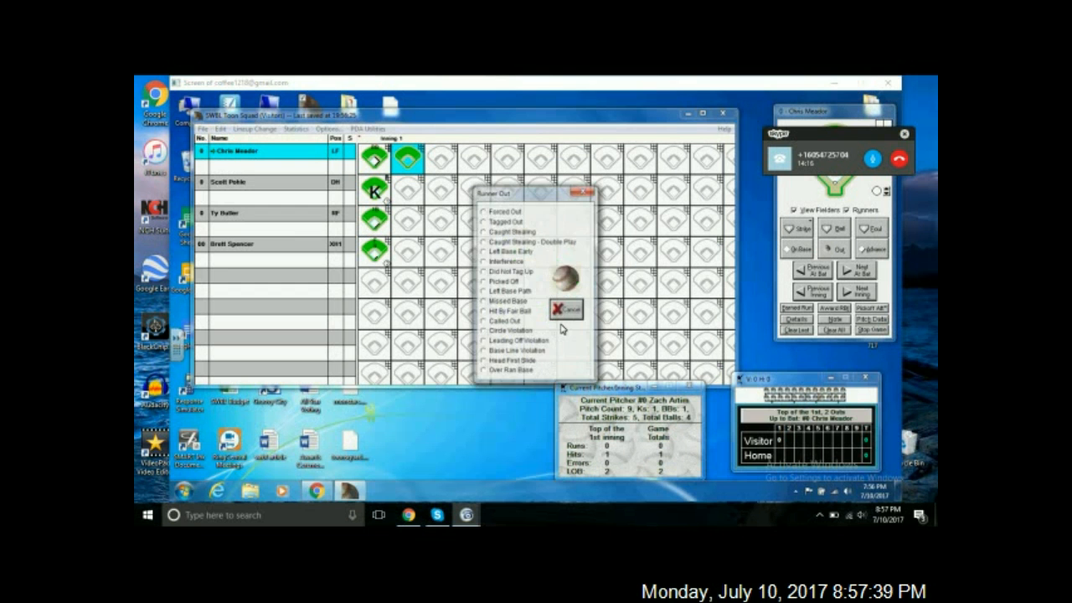
left_click(506, 221)
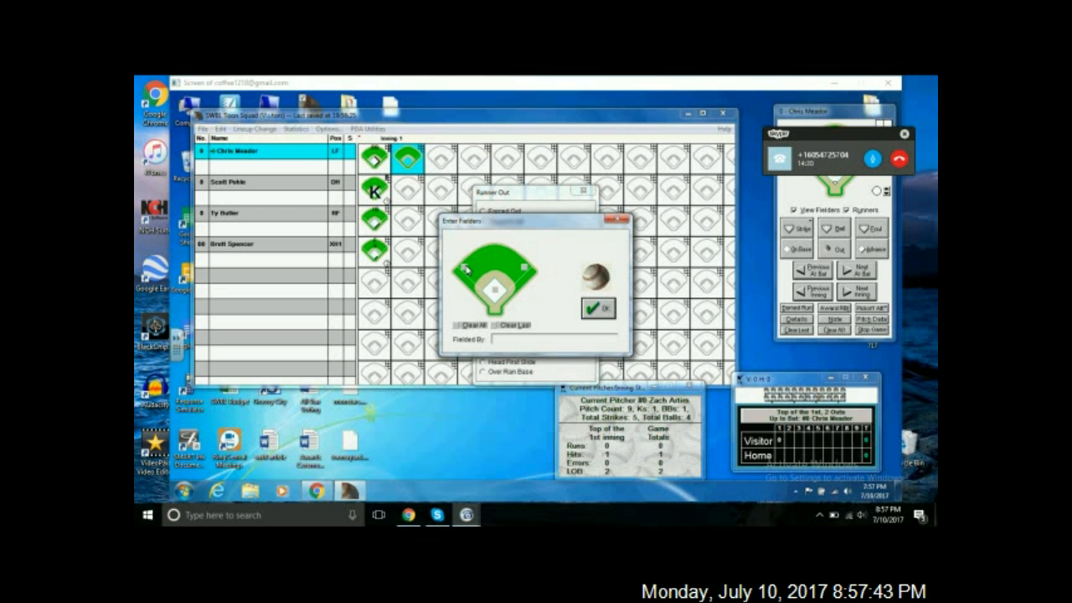
left_click(525, 269)
left_click(600, 310)
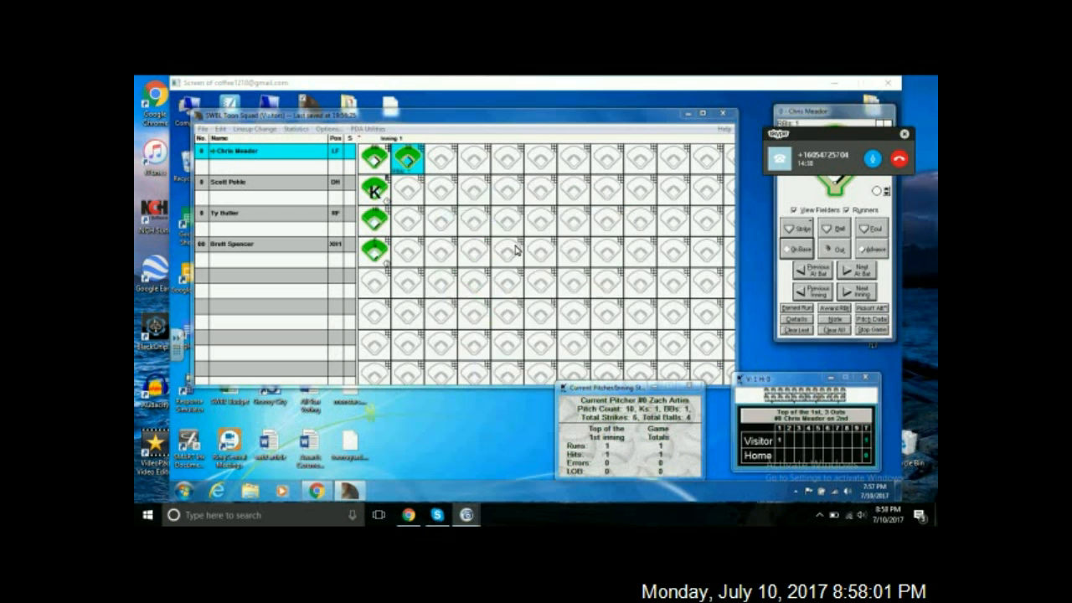
- Move to the bottom of the 1st inning and record a Ground Out fielded by 7 for the home leadoff batter
left_click(856, 270)
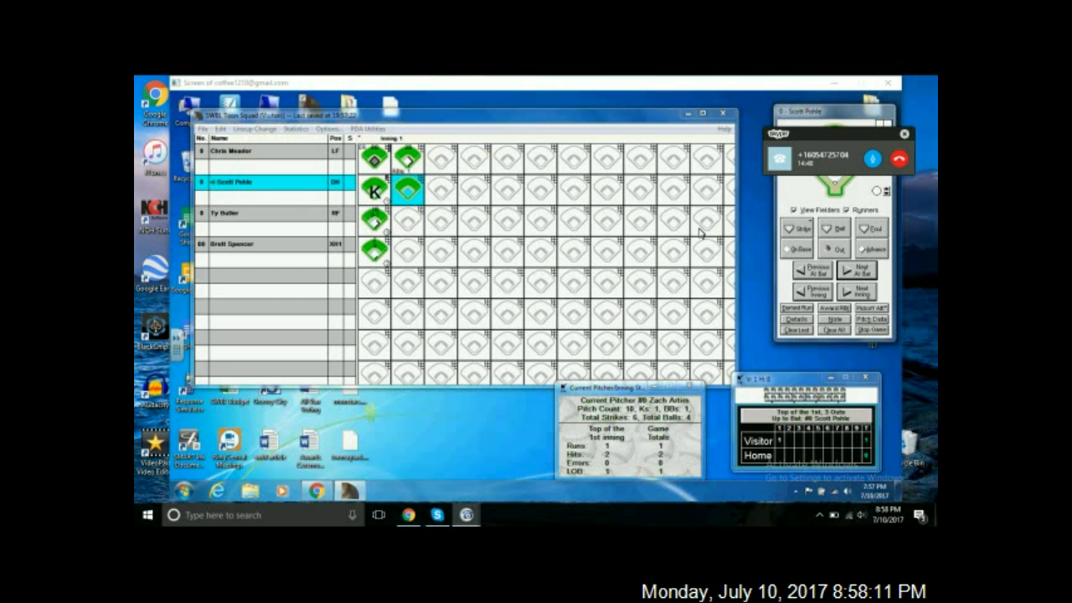
left_click(859, 293)
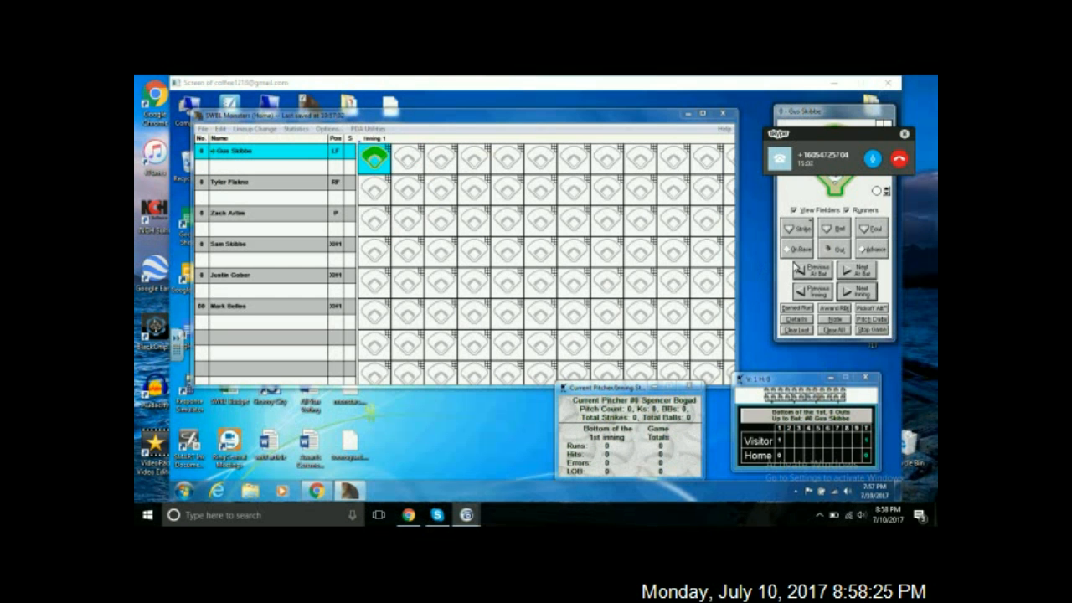
left_click(835, 249)
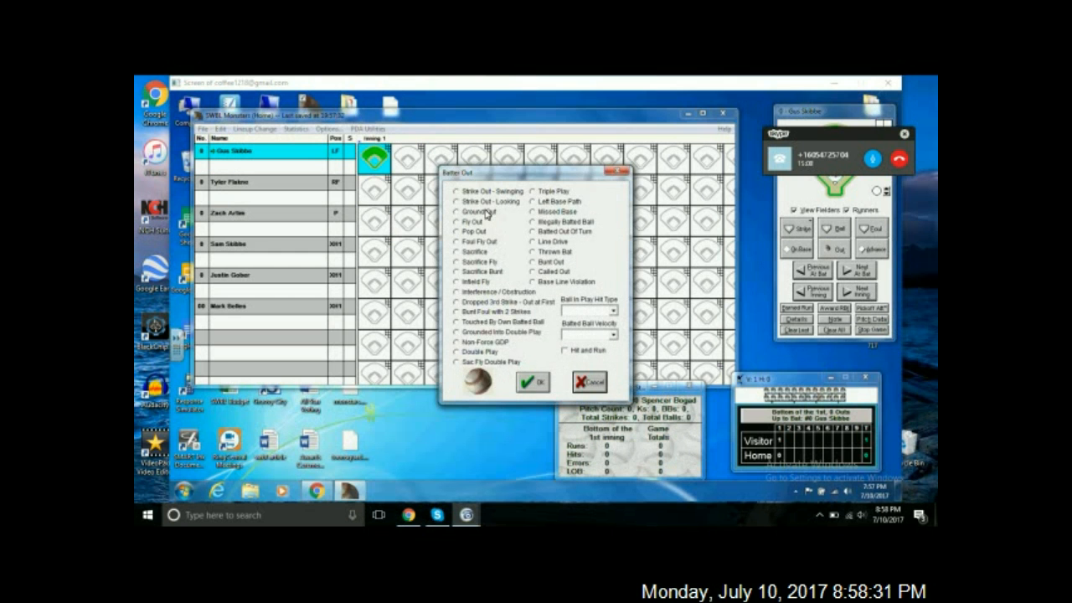
left_click(487, 212)
left_click(531, 382)
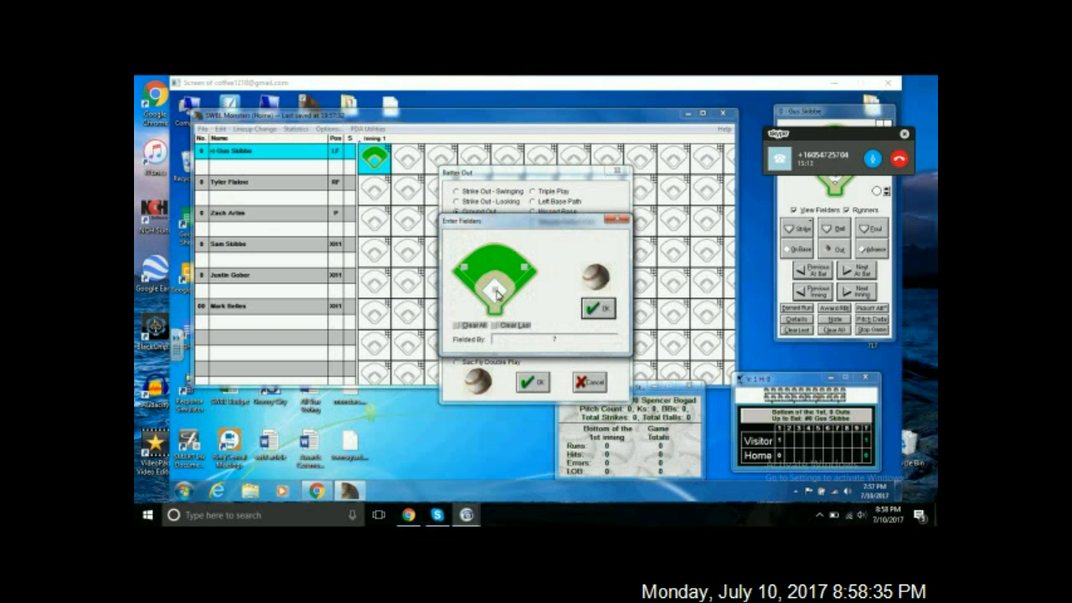
left_click(598, 308)
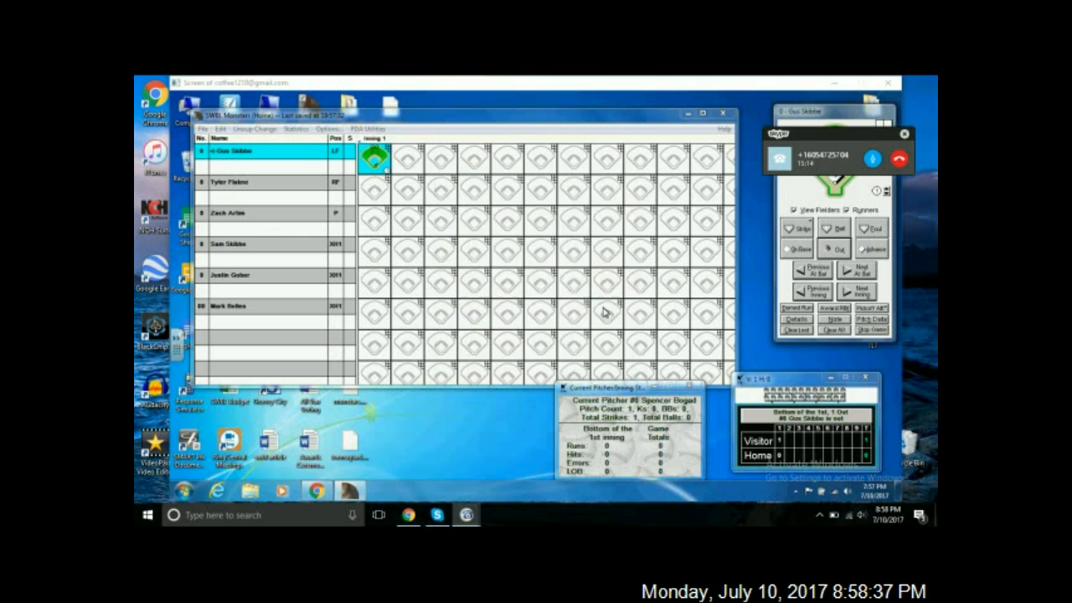
- Advance to the home team's second batter and record a Triple
left_click(858, 273)
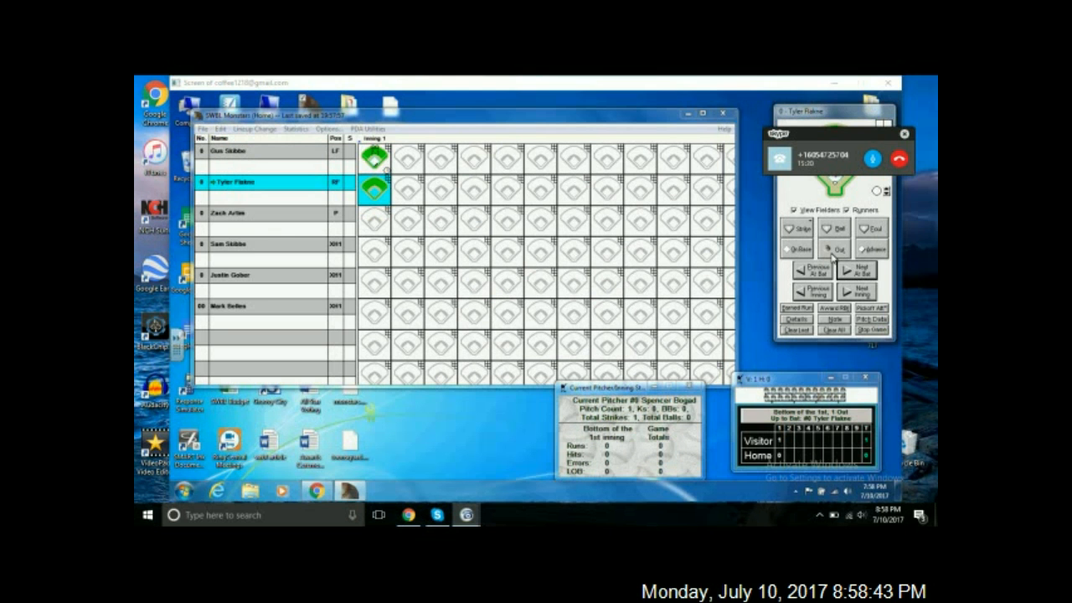
left_click(804, 249)
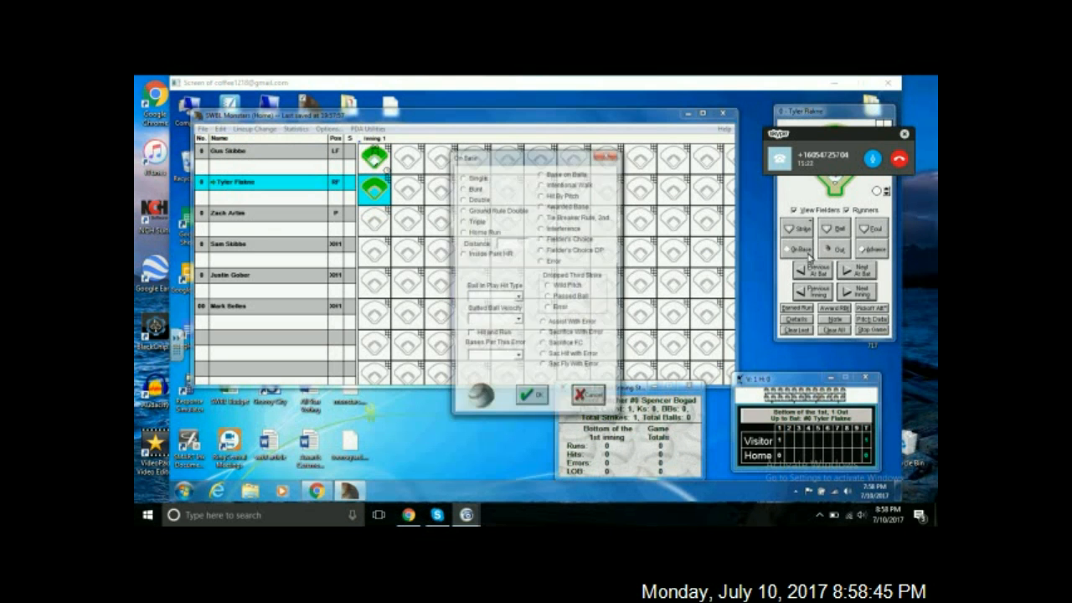
left_click(481, 221)
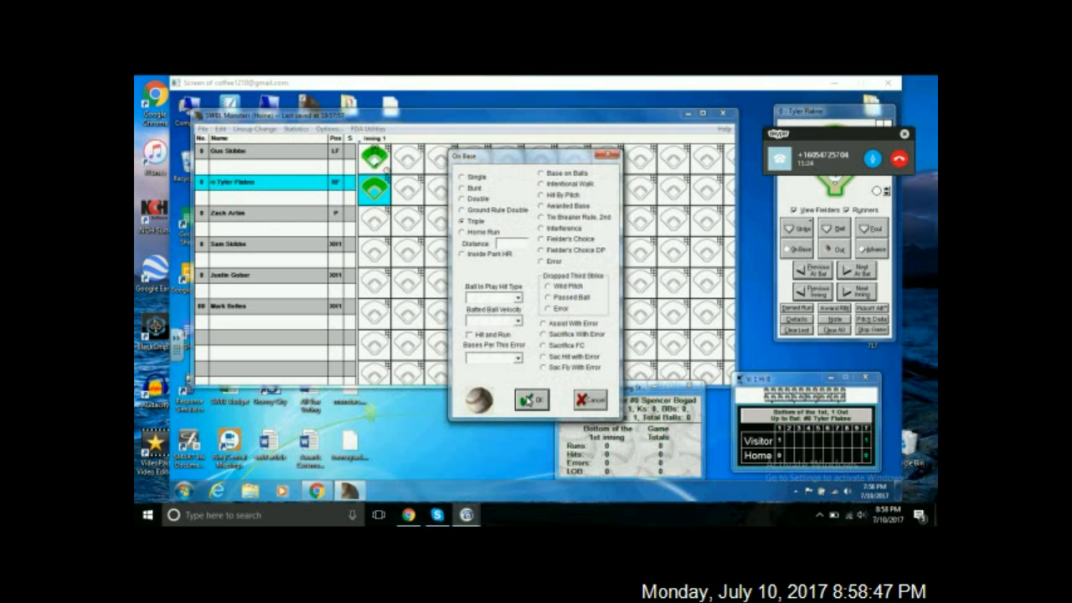
left_click(531, 400)
- Advance to the home team's third batter and record a Single that sends the runner on third base home
left_click(859, 273)
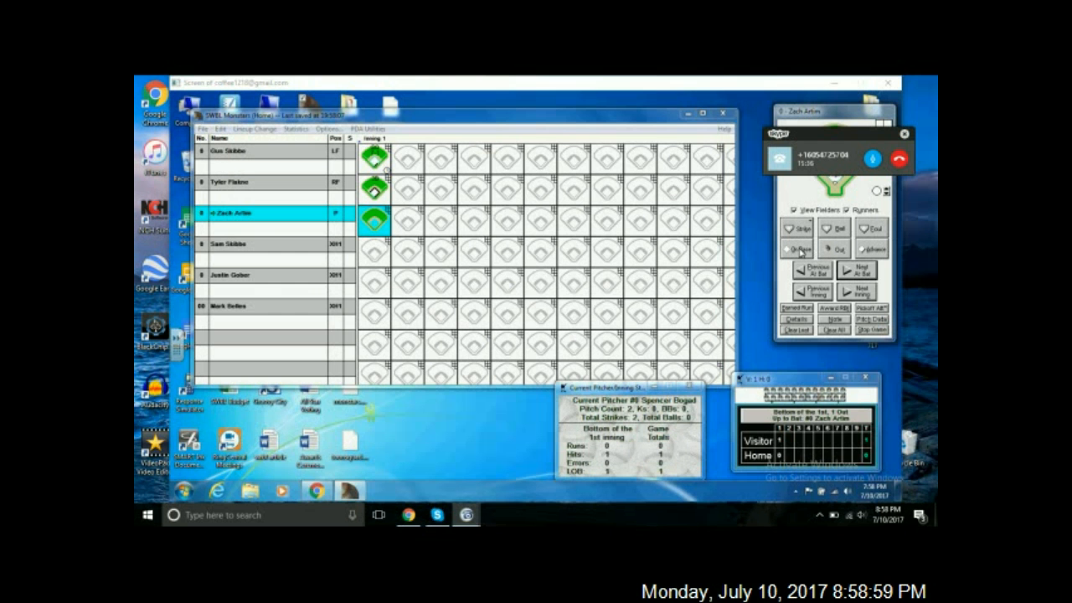
left_click(802, 249)
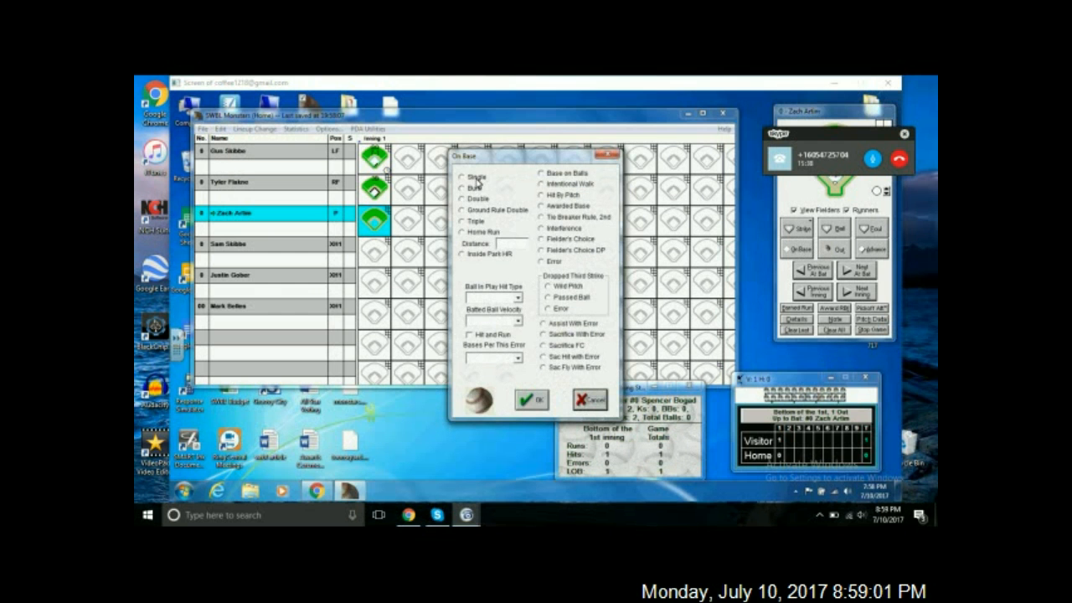
left_click(532, 398)
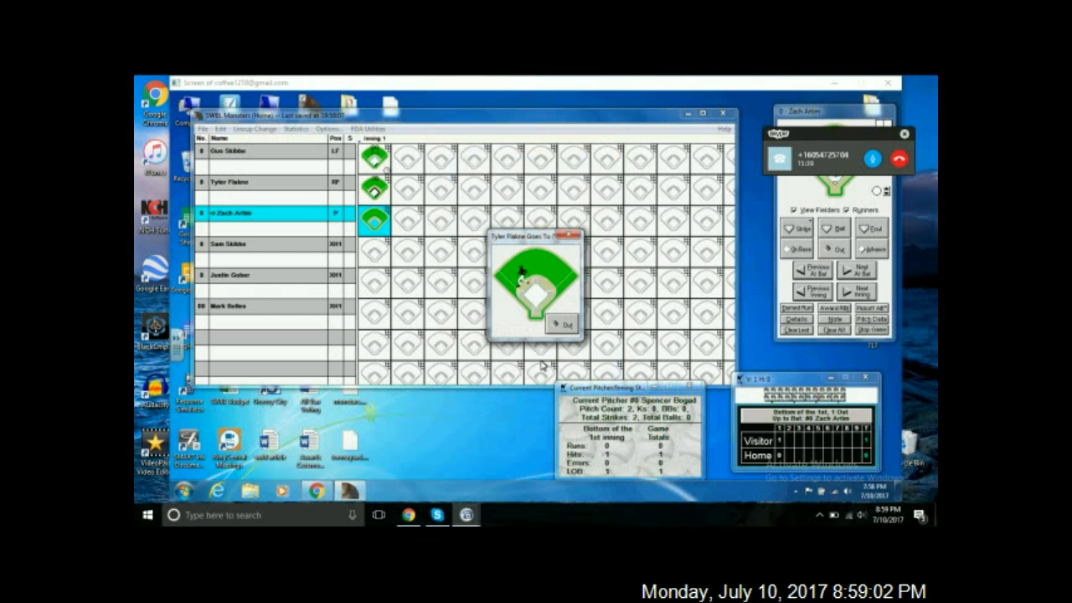
left_click(533, 315)
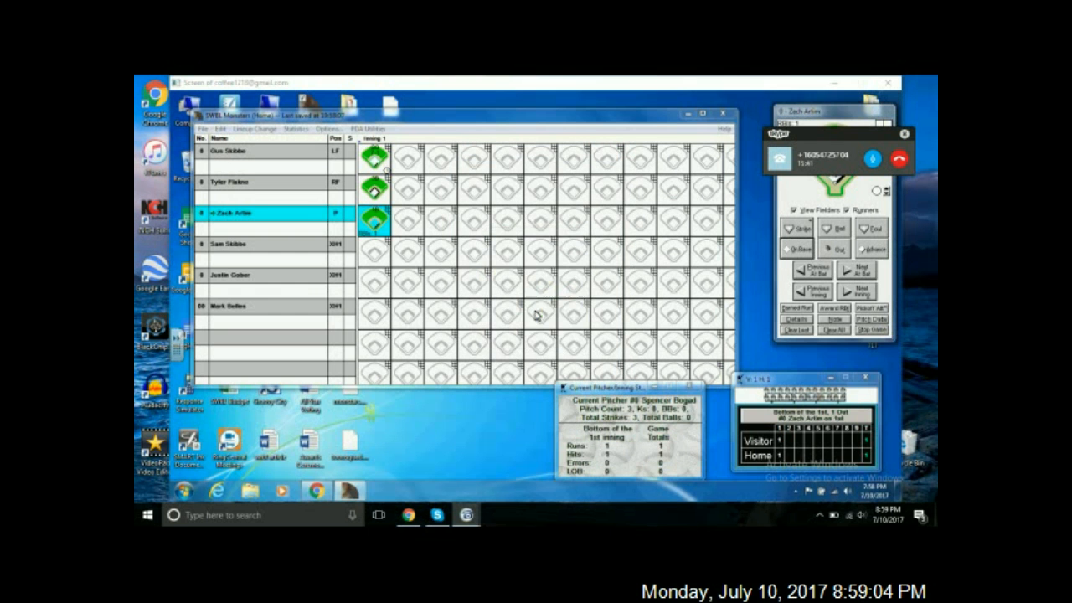
- Advance to the home team's fourth batter and record a Fielder's Choice with the runner from first base Forced Out, fielded 7-1
left_click(856, 273)
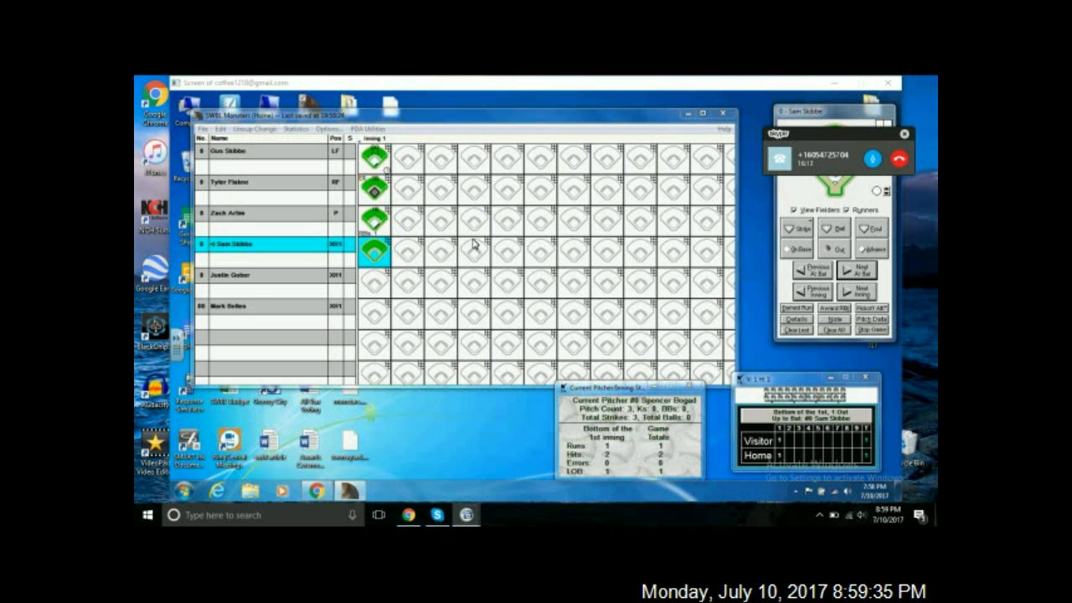
left_click(800, 250)
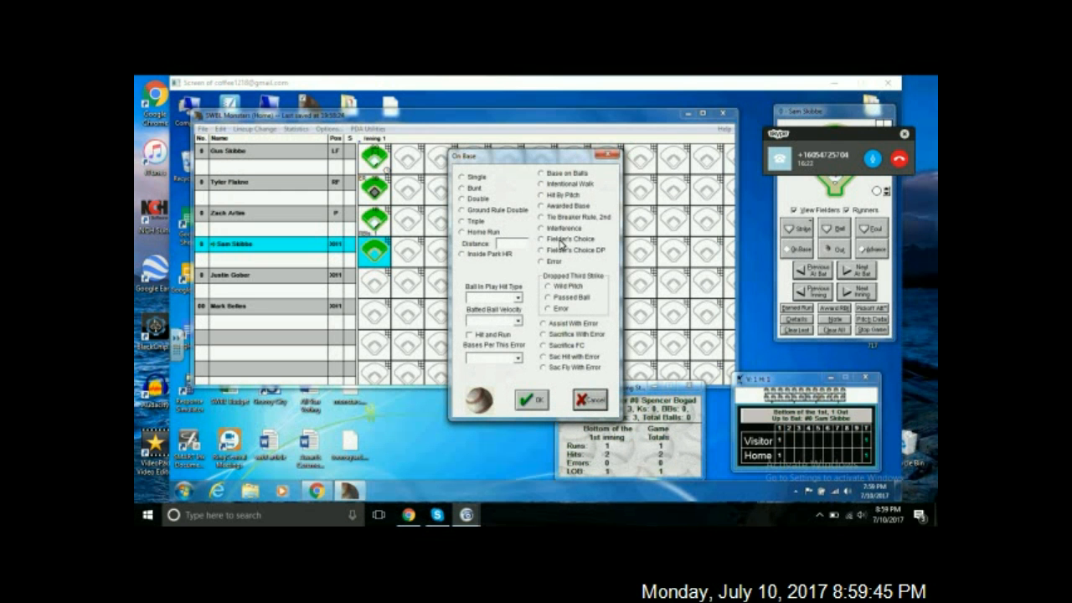
left_click(560, 241)
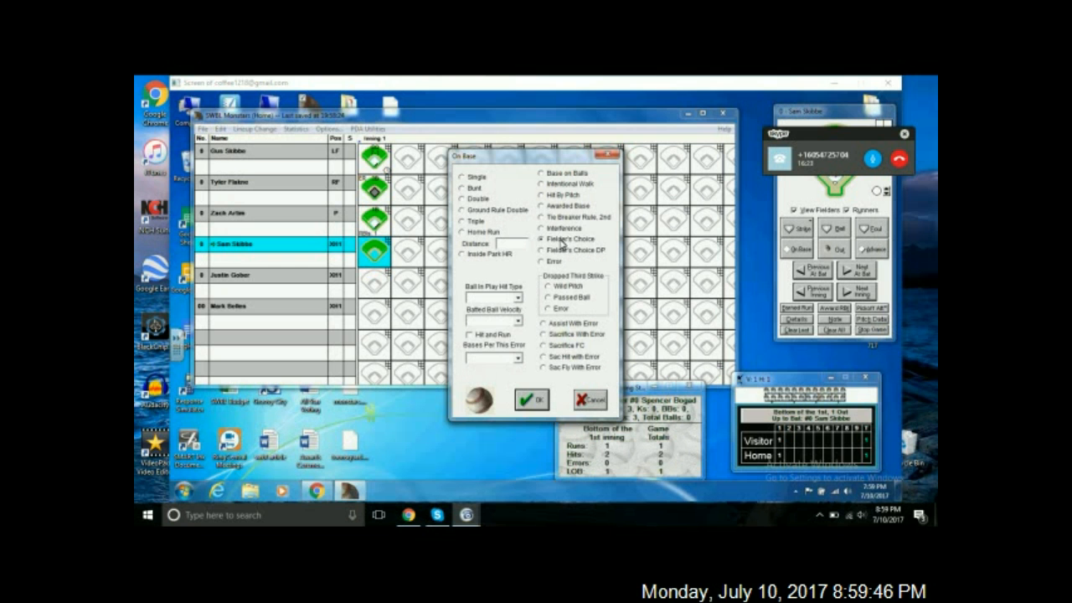
left_click(533, 402)
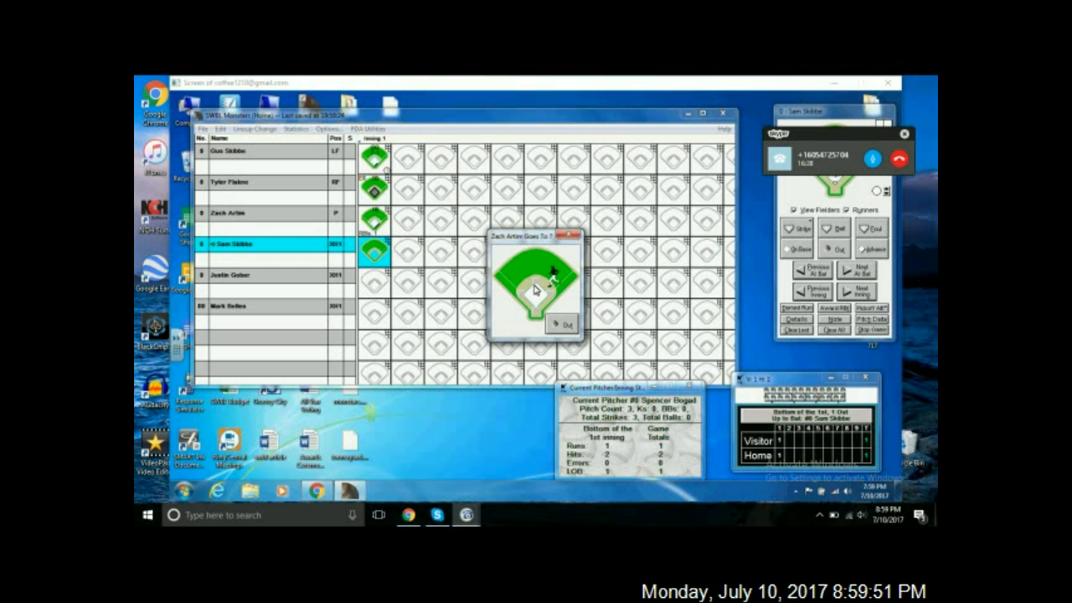
left_click(564, 326)
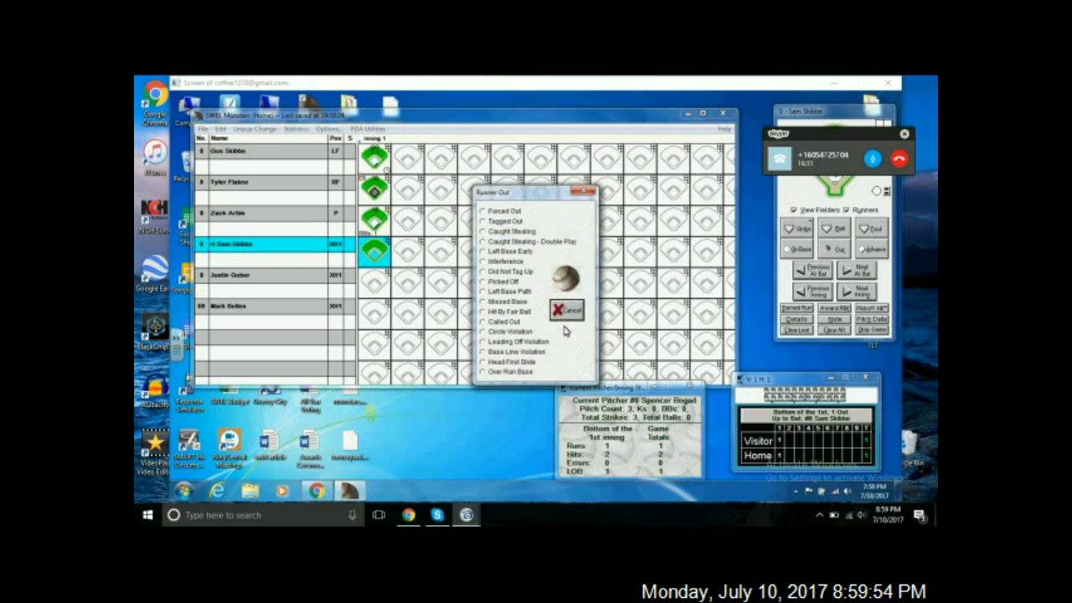
left_click(506, 215)
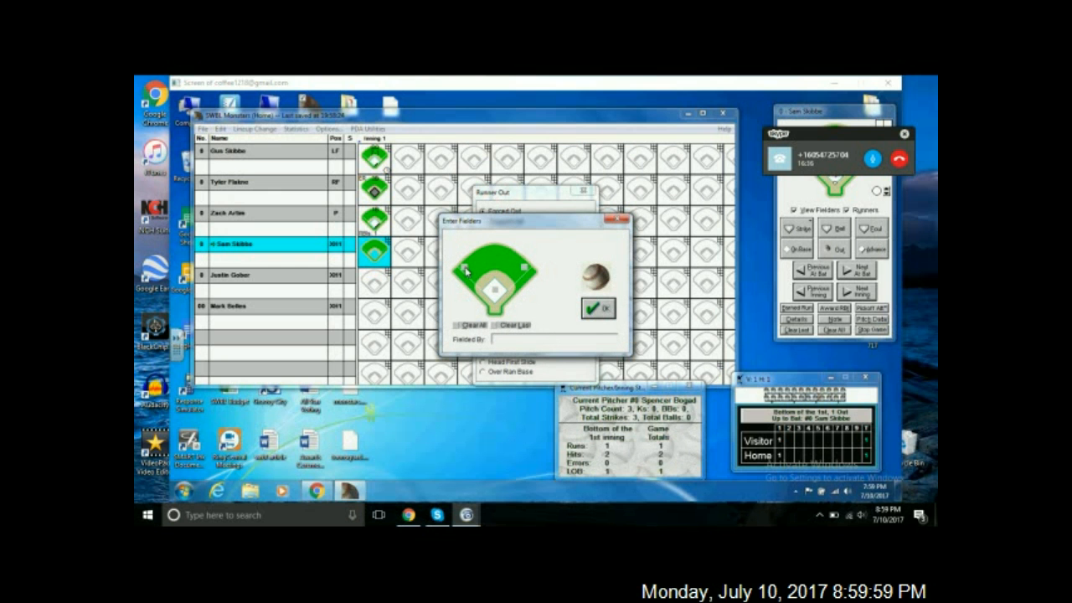
left_click(497, 294)
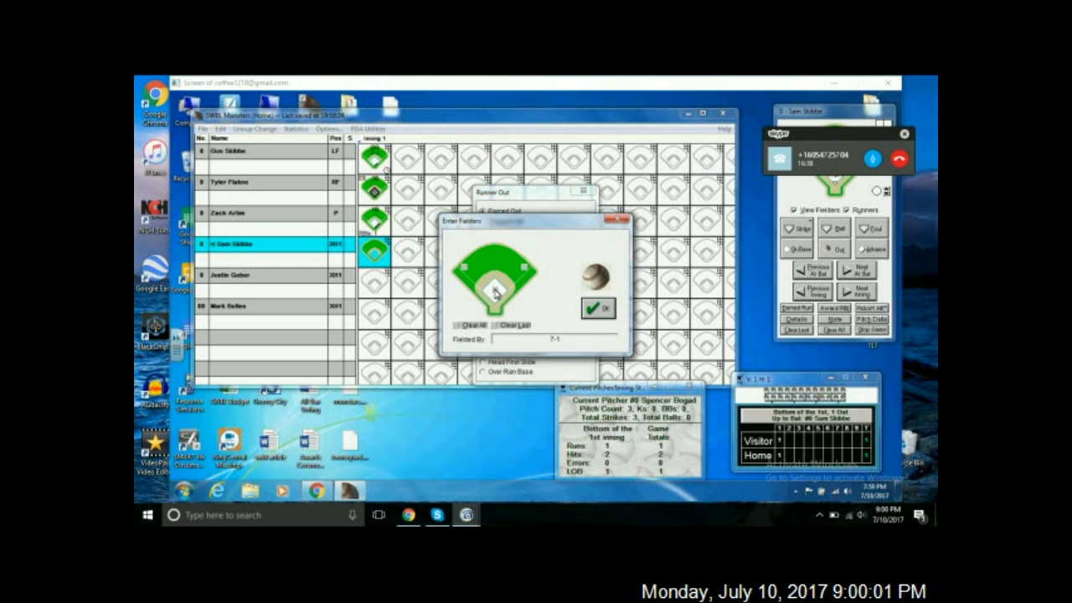
left_click(598, 309)
- Advance to the home team's fifth batter and record a Ground Out fielded by the pitcher (1)
left_click(856, 270)
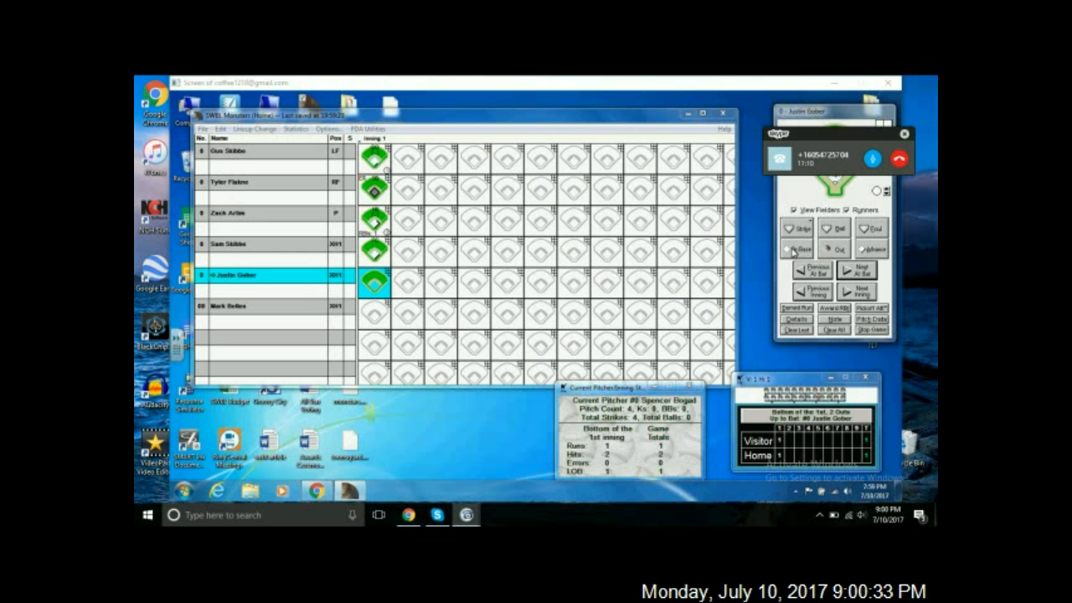
left_click(840, 249)
left_click(491, 214)
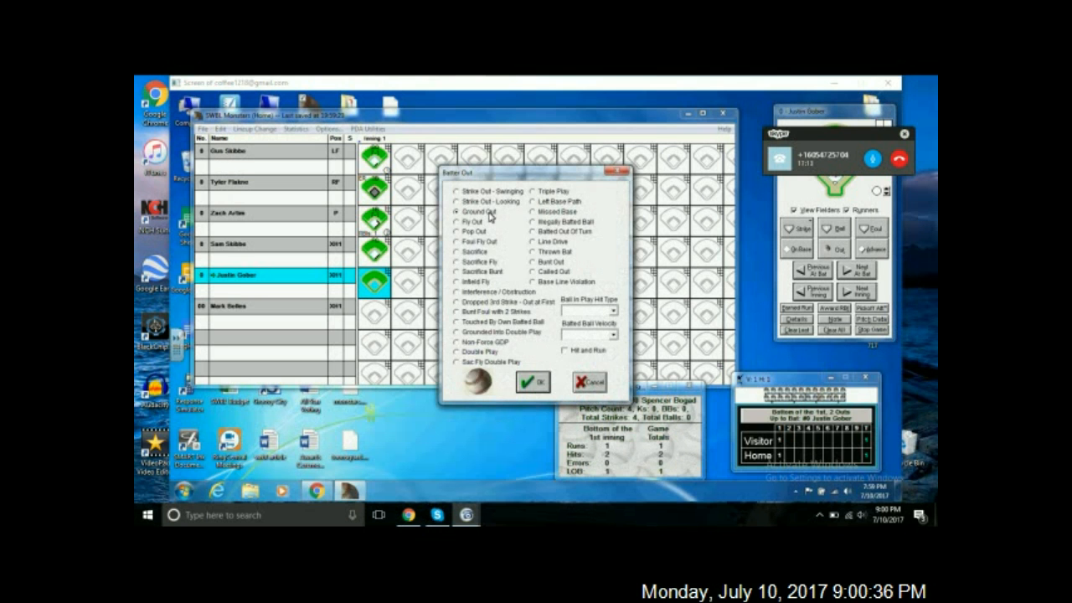
left_click(535, 383)
left_click(495, 291)
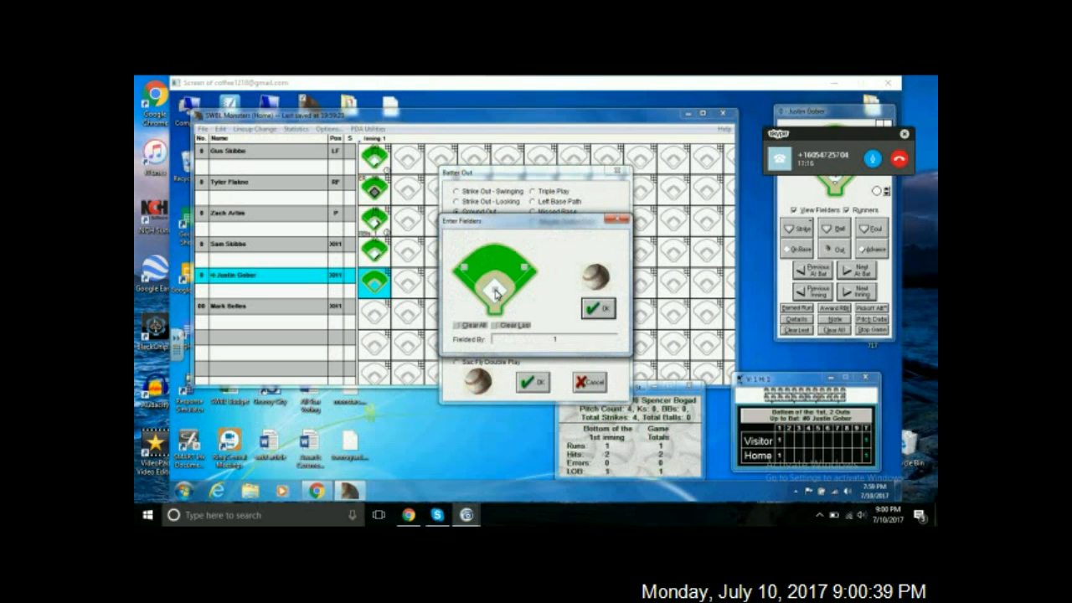
left_click(600, 315)
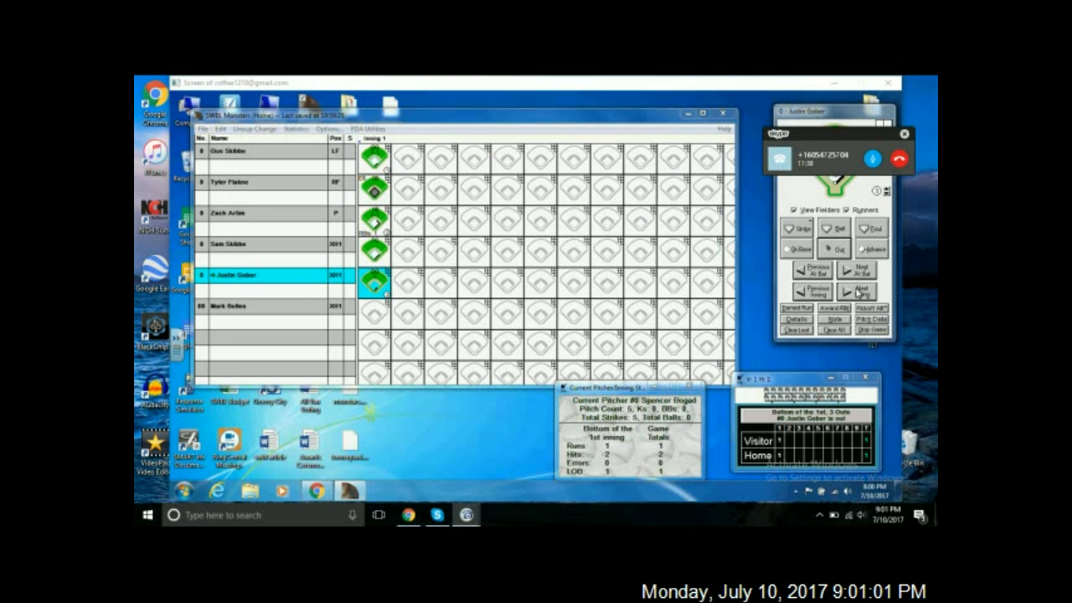
- Move to the top of the 2nd inning and record a Single for the visiting team's first batter up
left_click(859, 292)
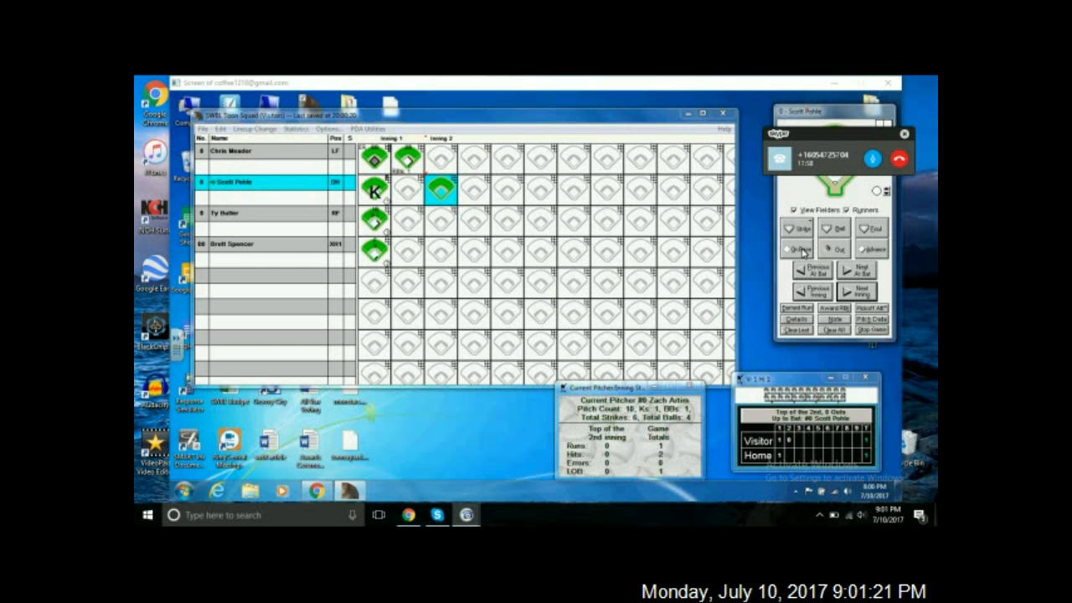
left_click(802, 250)
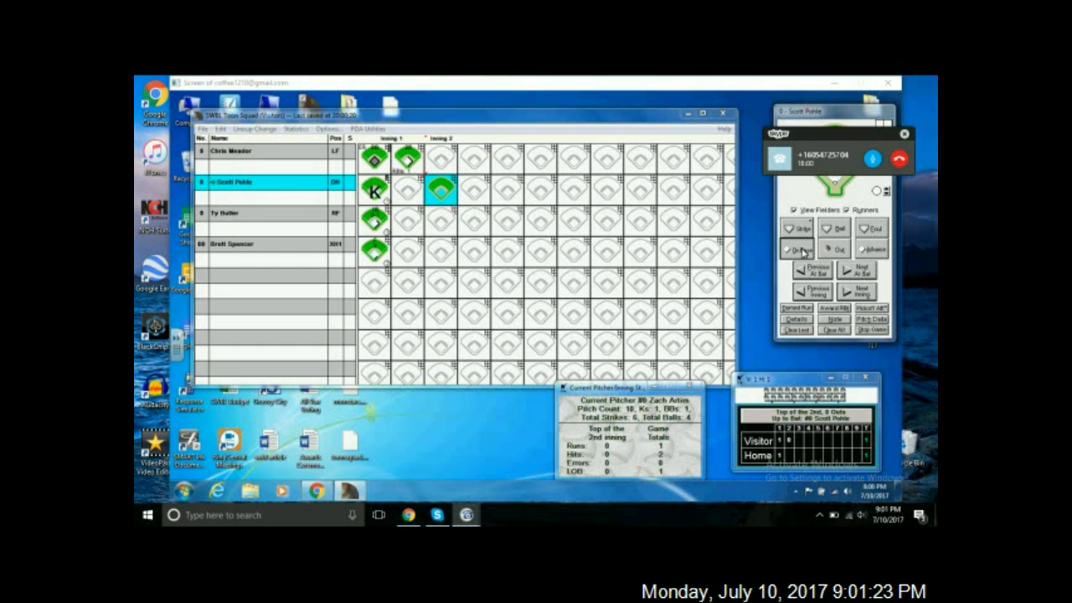
left_click(531, 401)
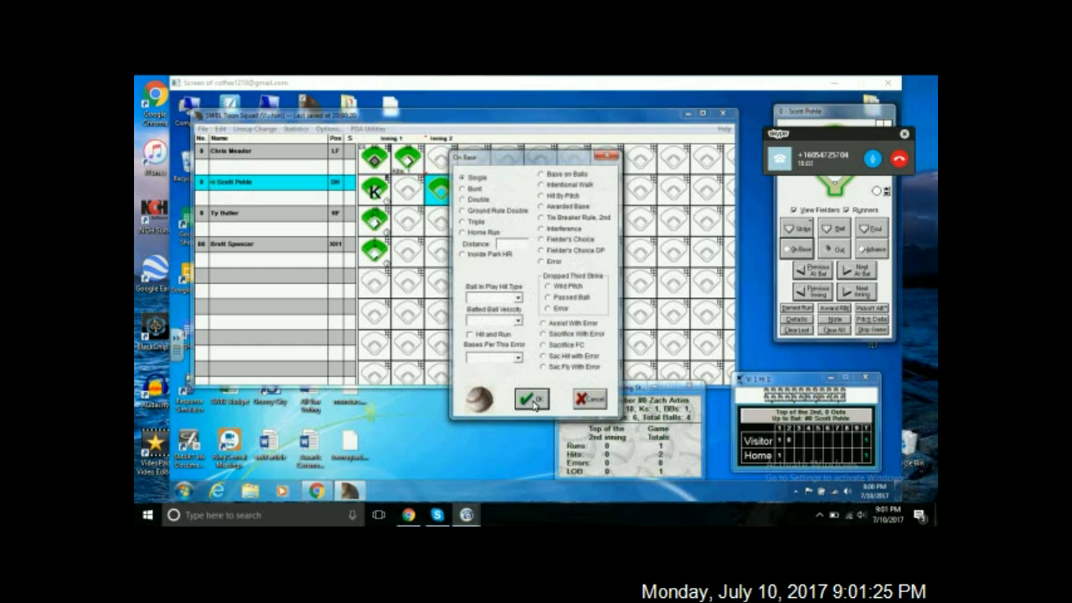
- Advance to the visiting team's third batter in the lineup and record a Ground Out fielded by the left fielder to the pitcher
left_click(856, 270)
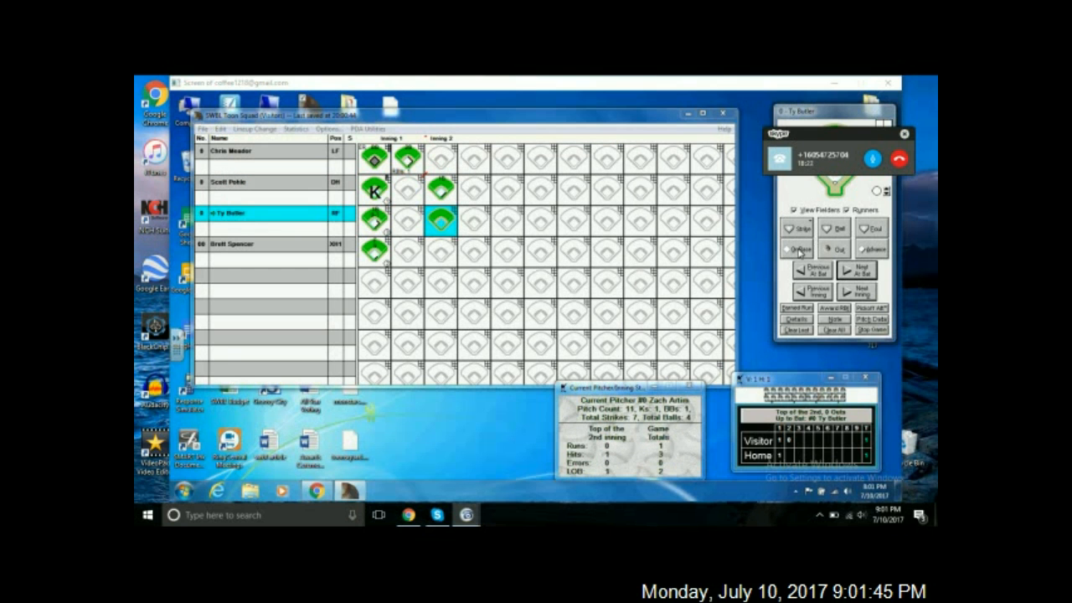
left_click(829, 251)
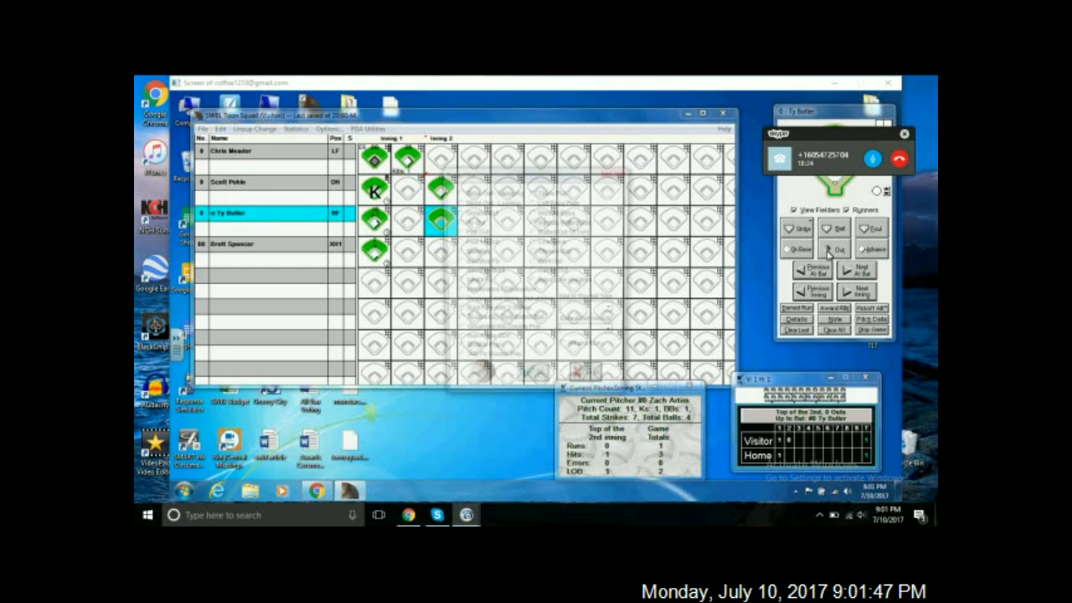
left_click(471, 214)
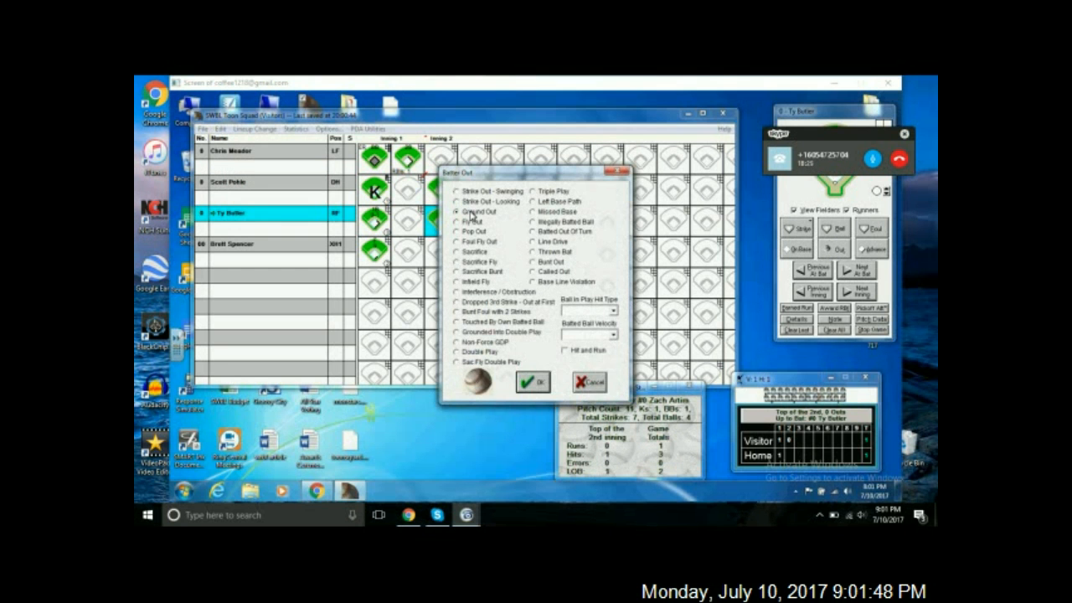
left_click(533, 382)
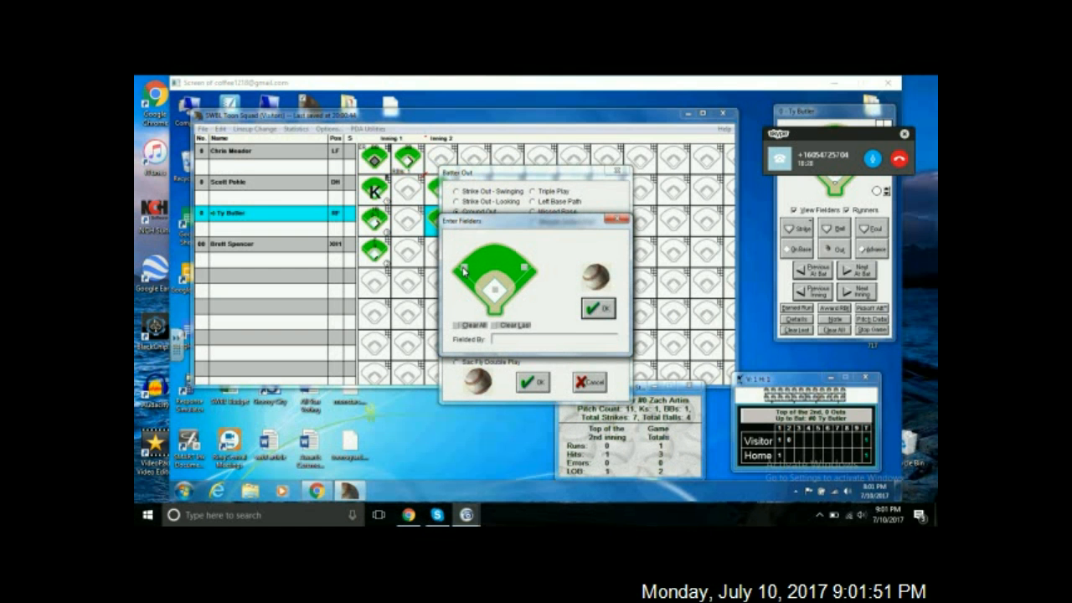
left_click(465, 268)
left_click(497, 291)
left_click(599, 312)
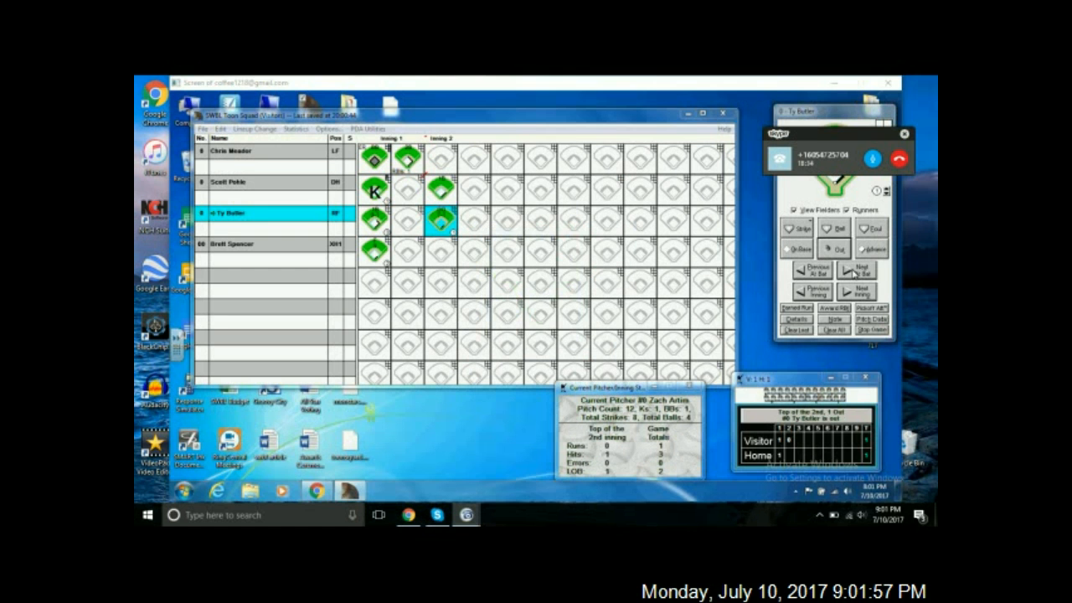
- Advance to the visiting team's fourth batter and record a Home Run
left_click(856, 270)
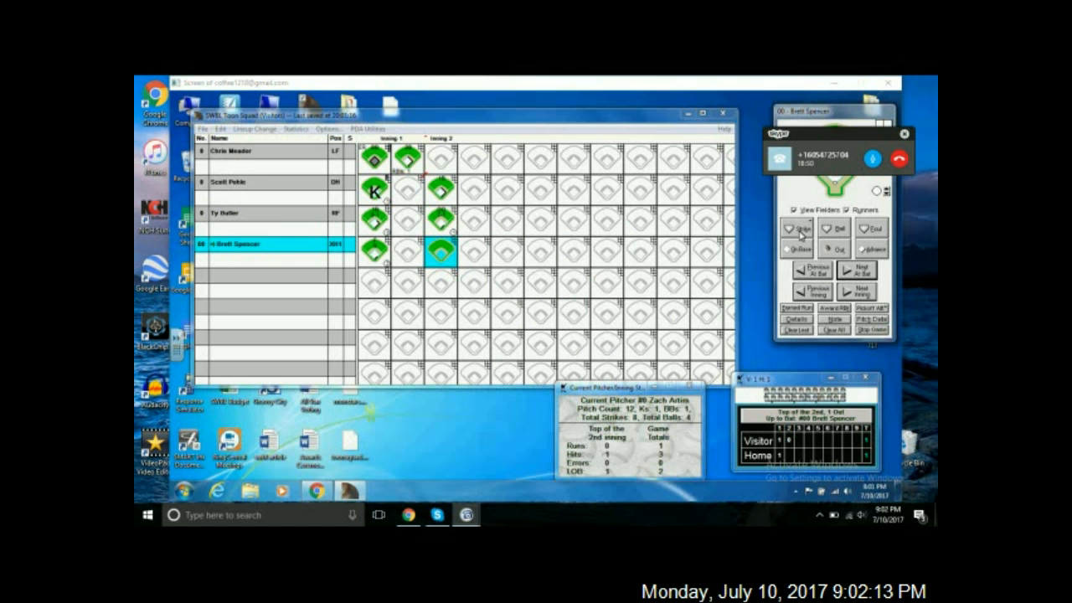
left_click(803, 251)
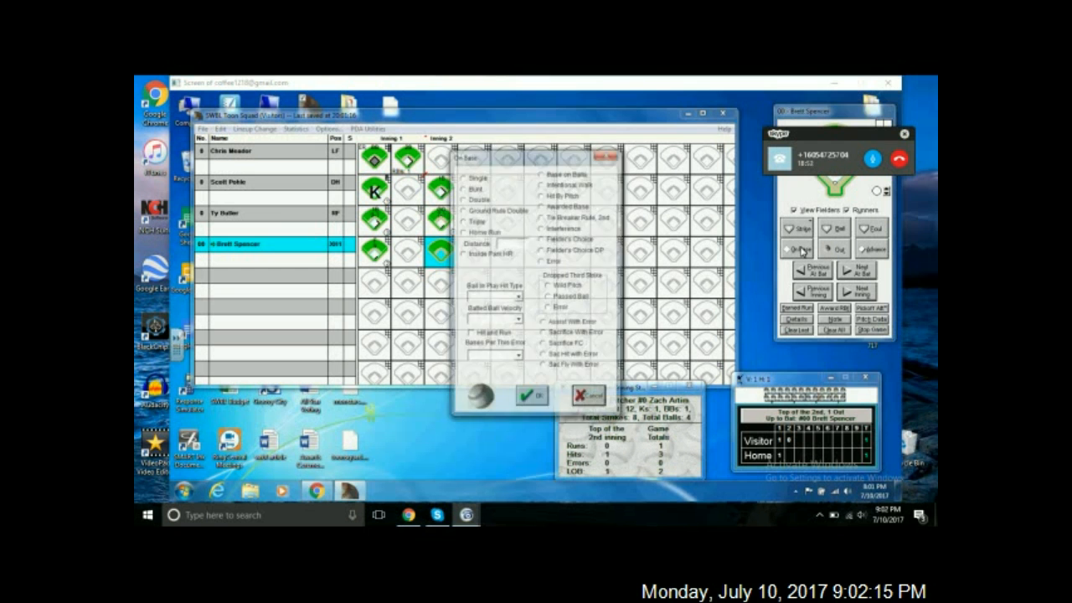
left_click(489, 232)
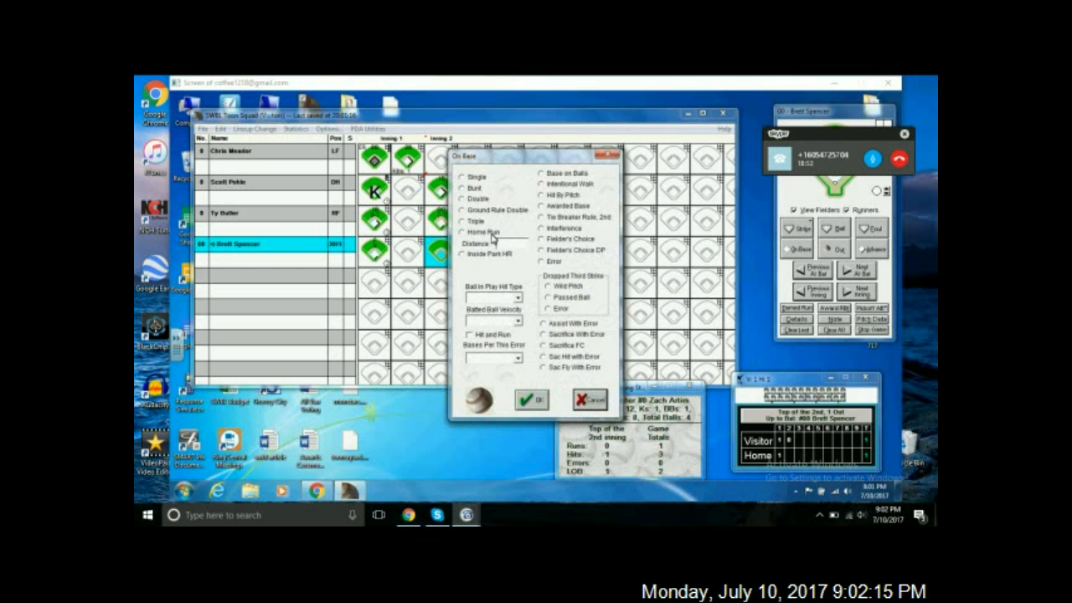
left_click(535, 401)
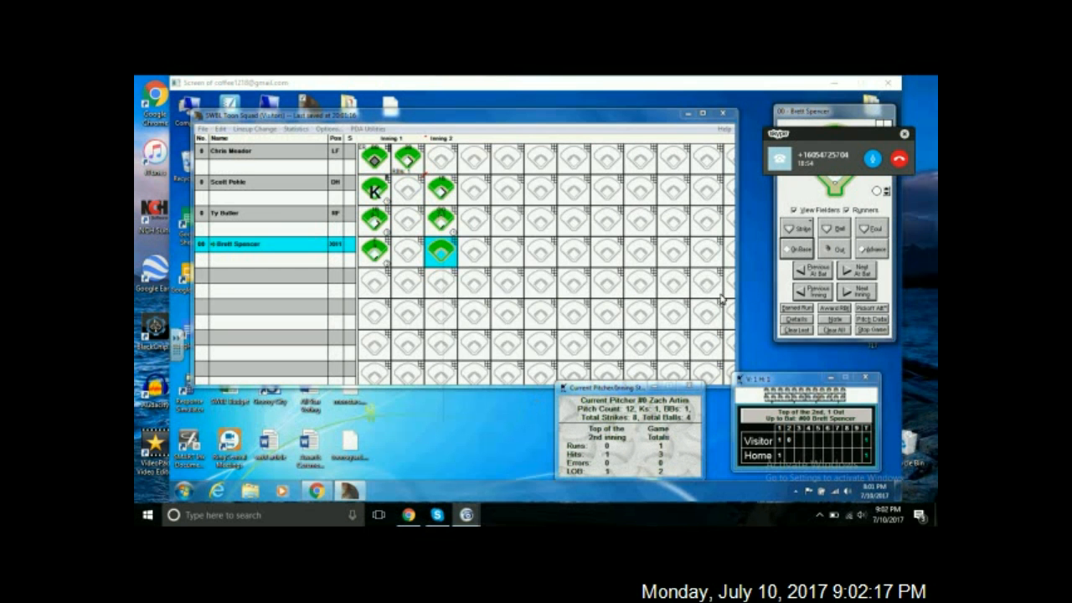
left_click(860, 270)
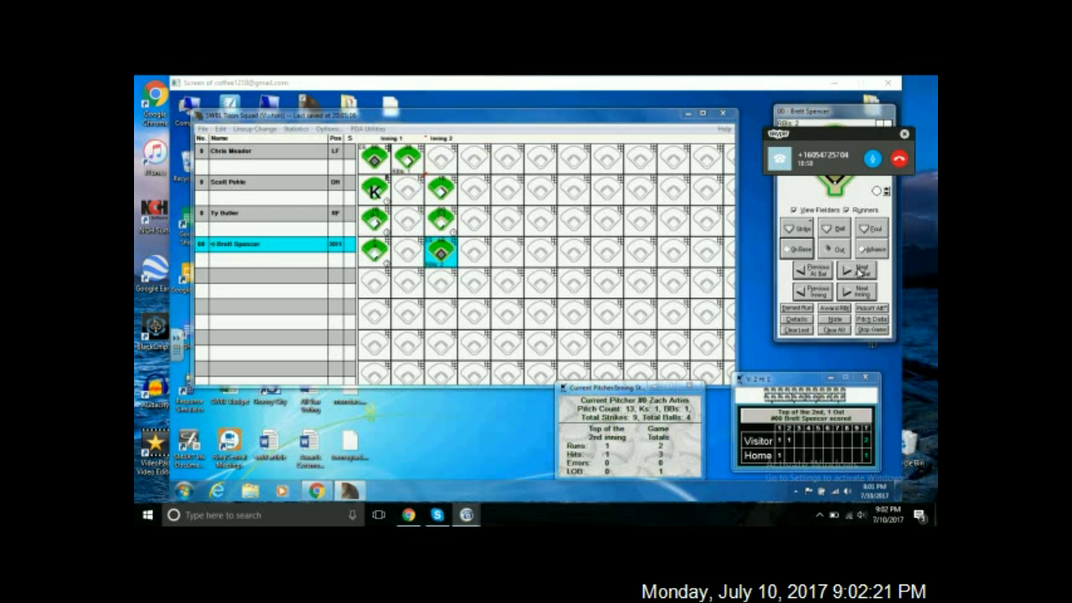
- Advance to the visiting team's leadoff batter and record a Single for the second at-bat of the inning cycle
left_click(860, 270)
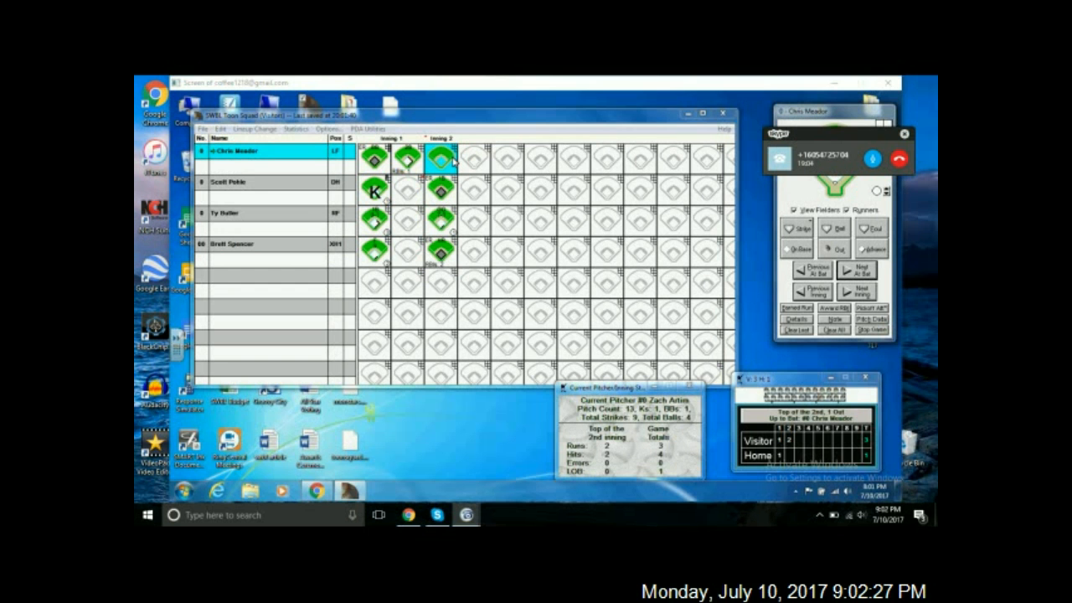
left_click(798, 250)
left_click(475, 178)
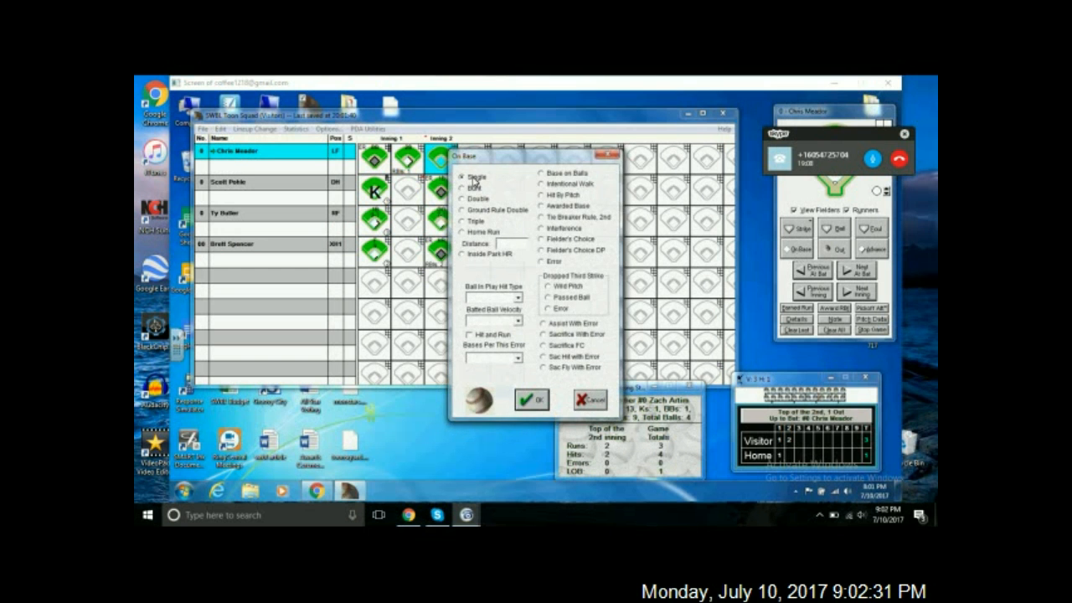
left_click(532, 400)
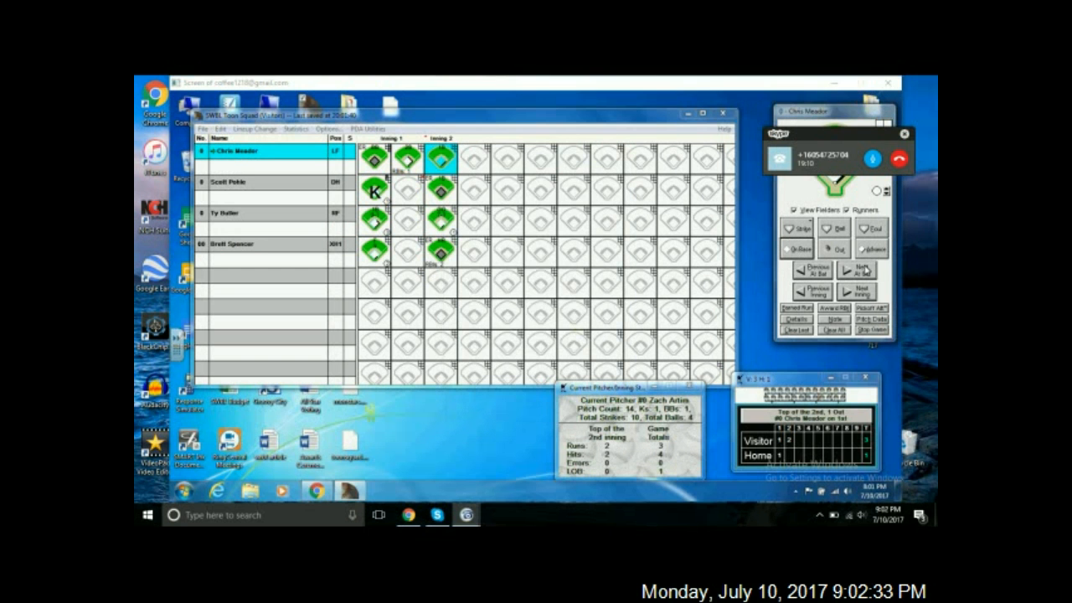
- Advance to the visiting team's second batter and record a Single that moves the runner on first base to third
left_click(865, 269)
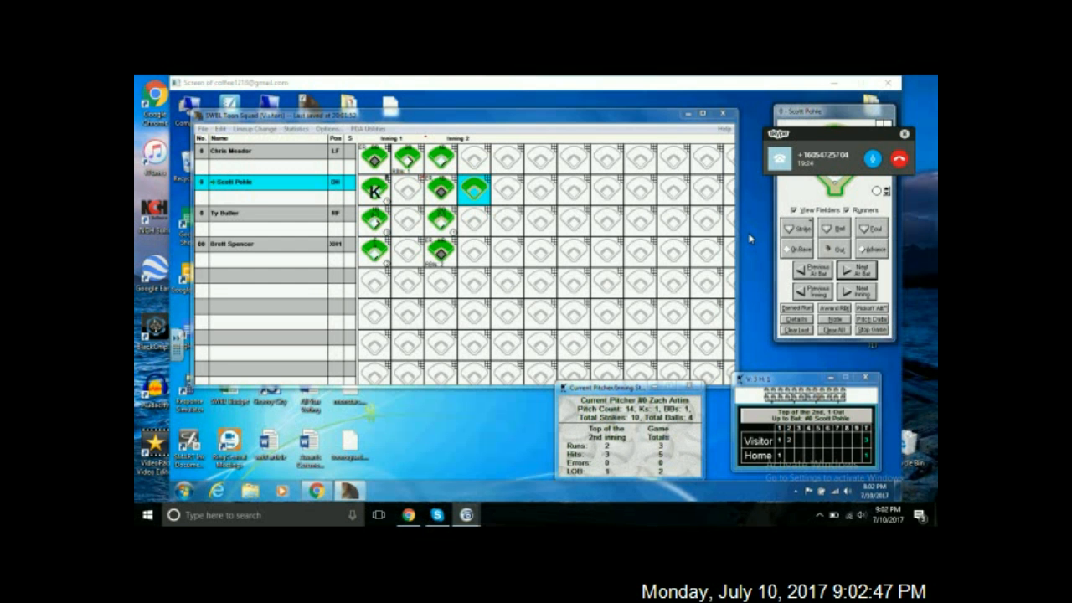
left_click(806, 250)
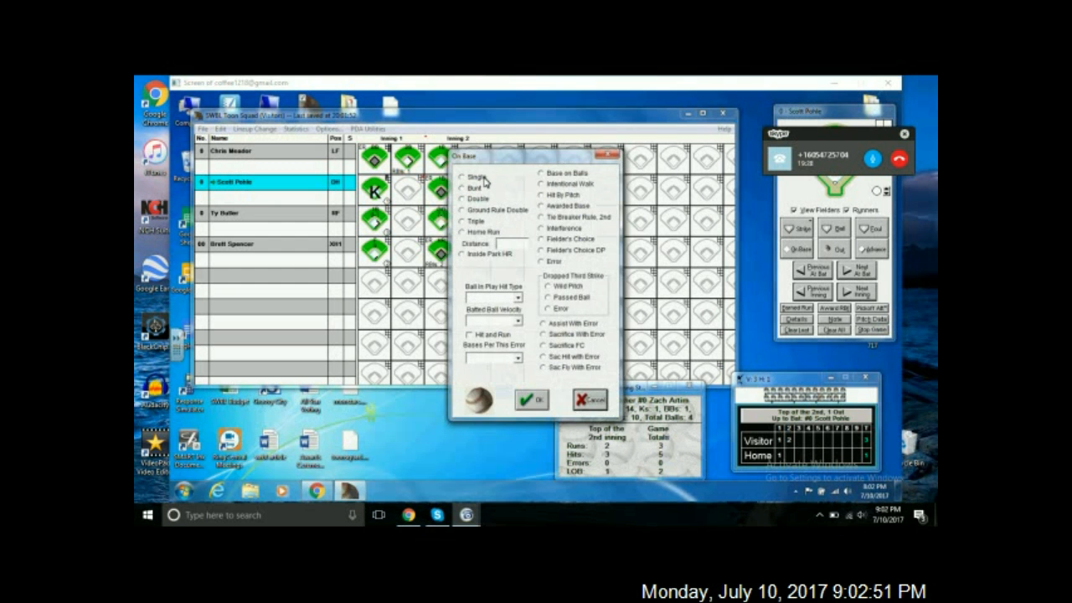
left_click(476, 178)
left_click(531, 400)
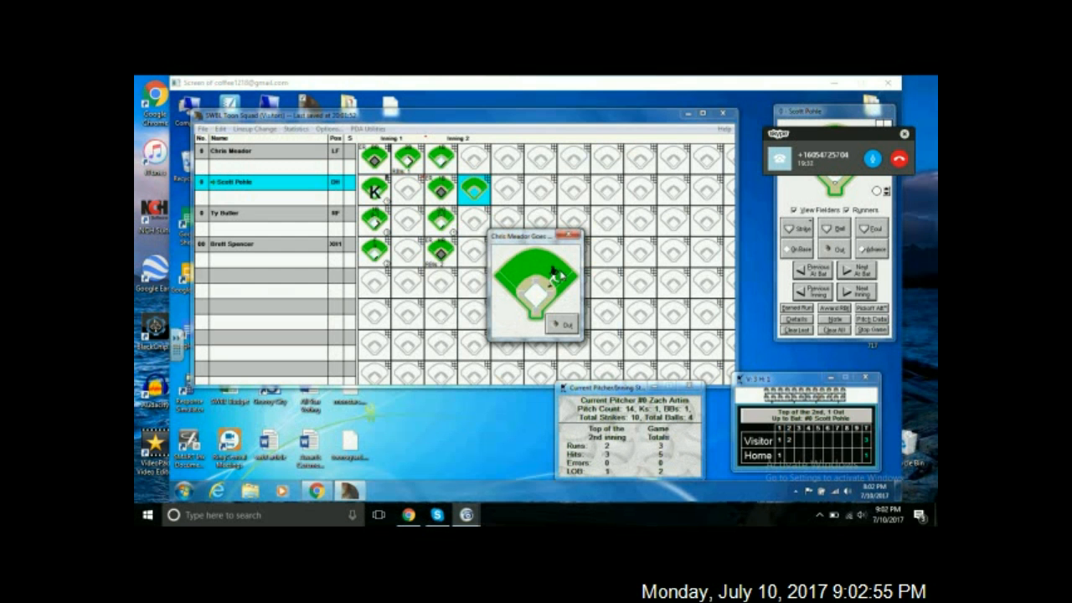
left_click(553, 273)
left_click(523, 296)
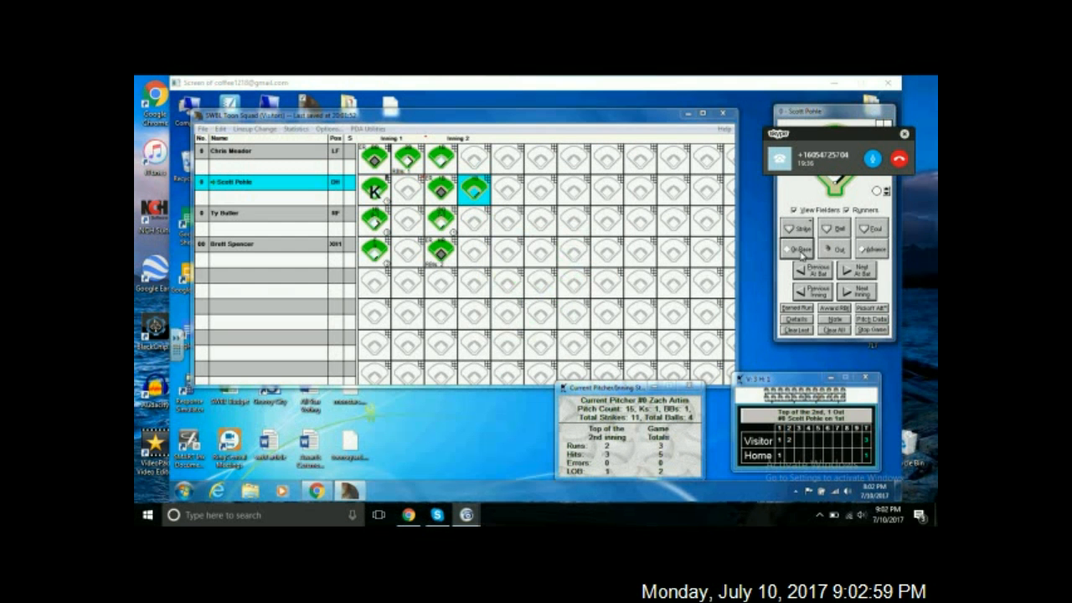
- Return to the second batter's at-bat and move that runner to second base by Advance On Throw, holding the other runner at third
left_click(859, 266)
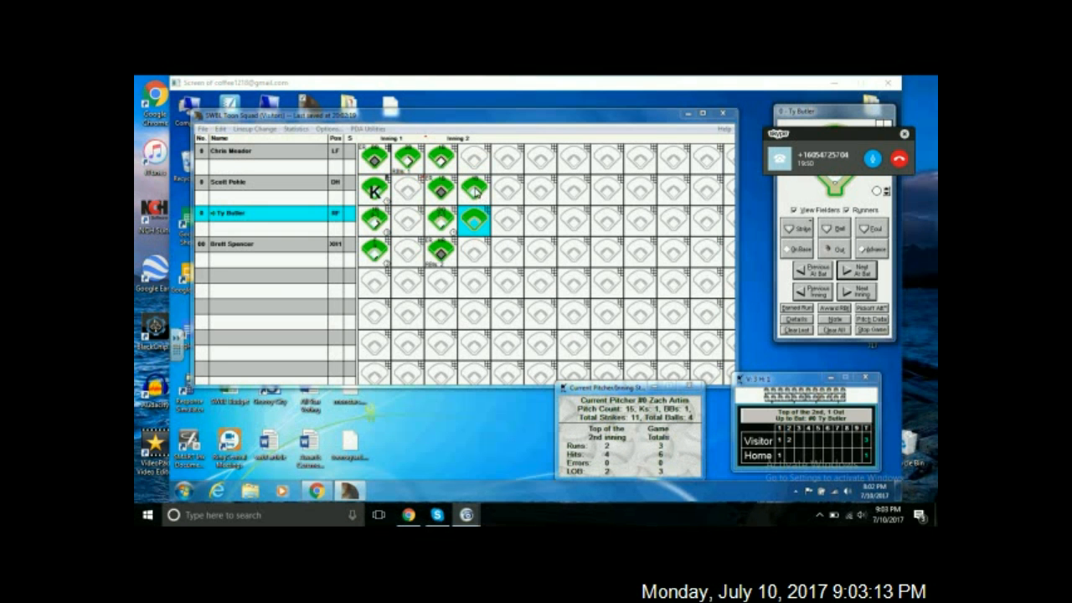
left_click(816, 273)
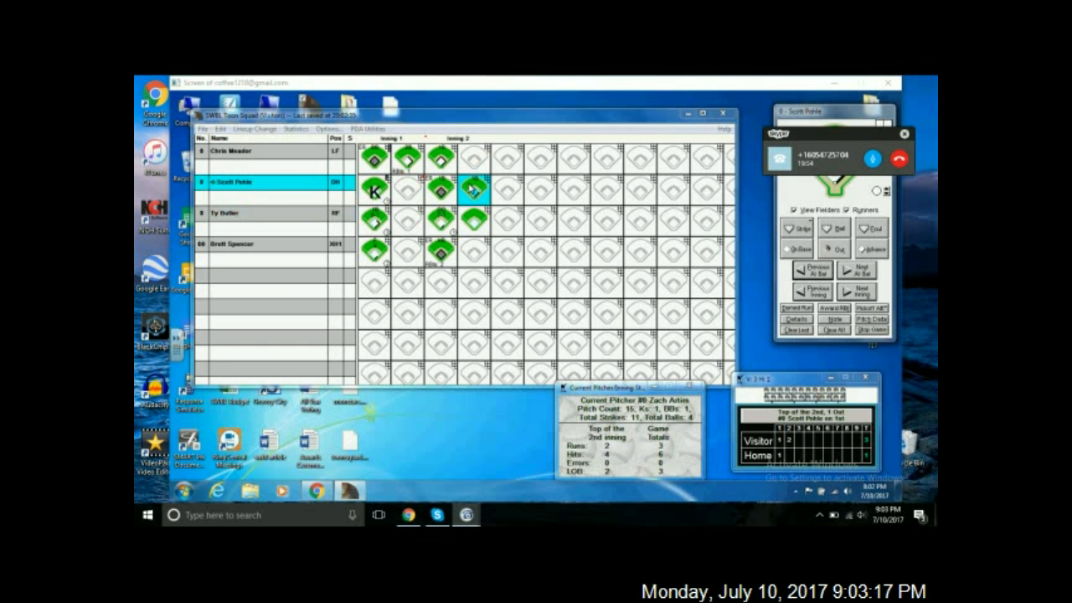
left_click(871, 251)
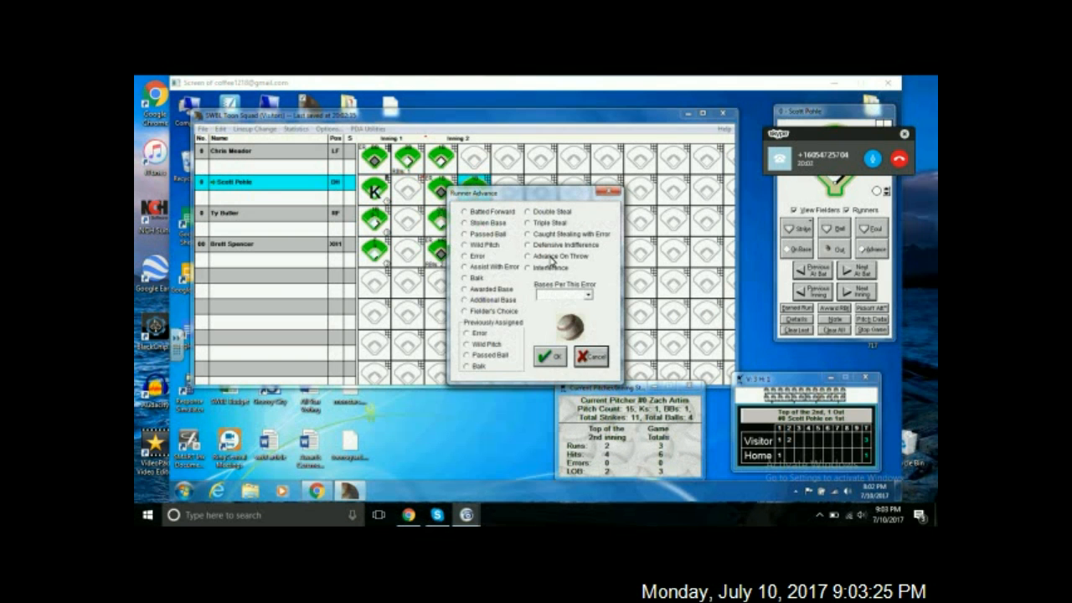
left_click(550, 258)
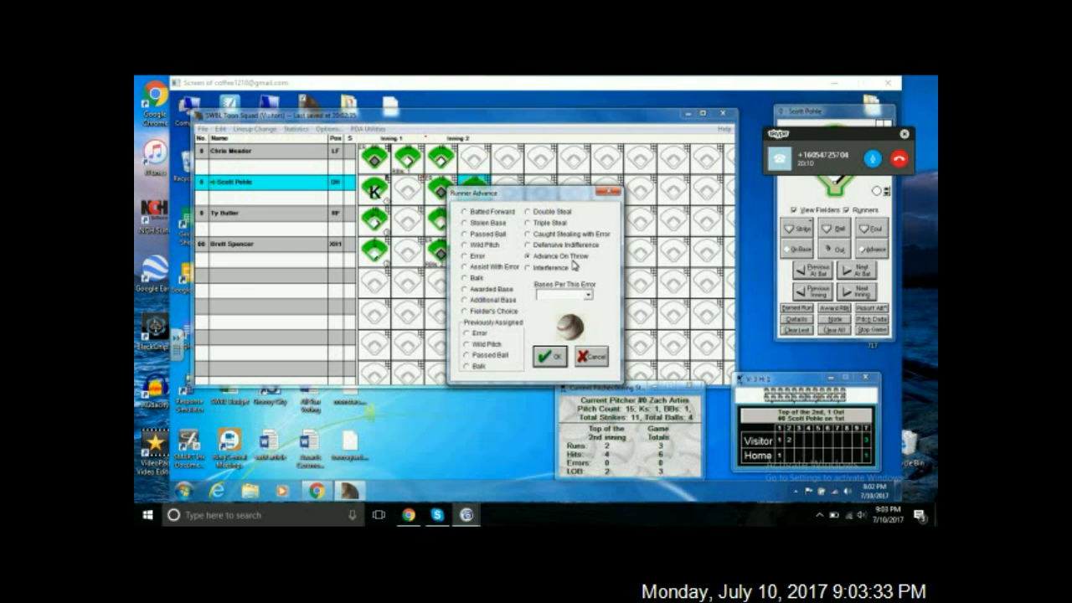
left_click(546, 359)
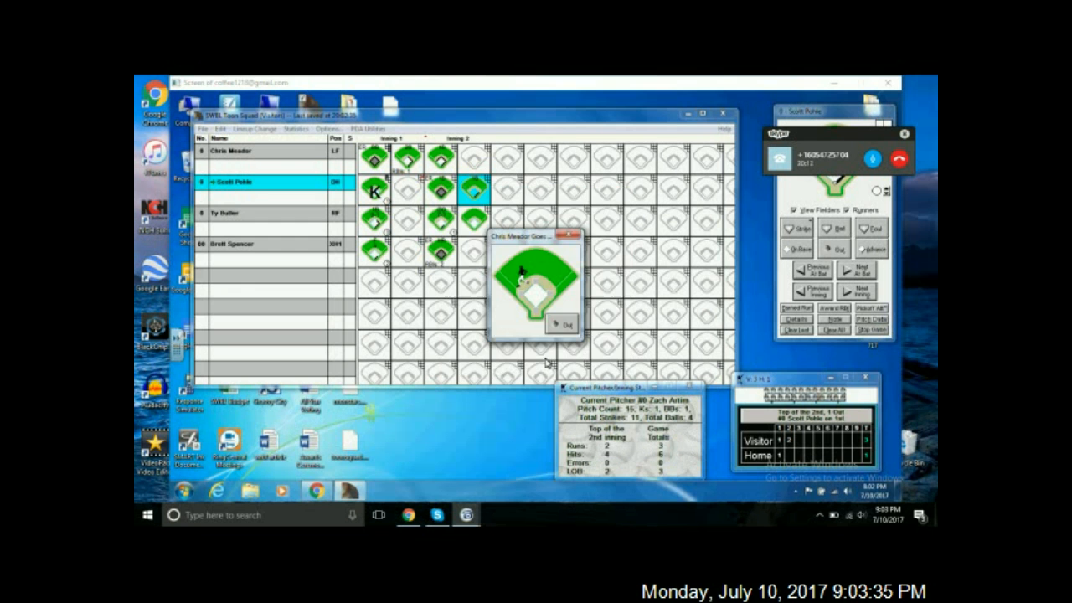
left_click(521, 299)
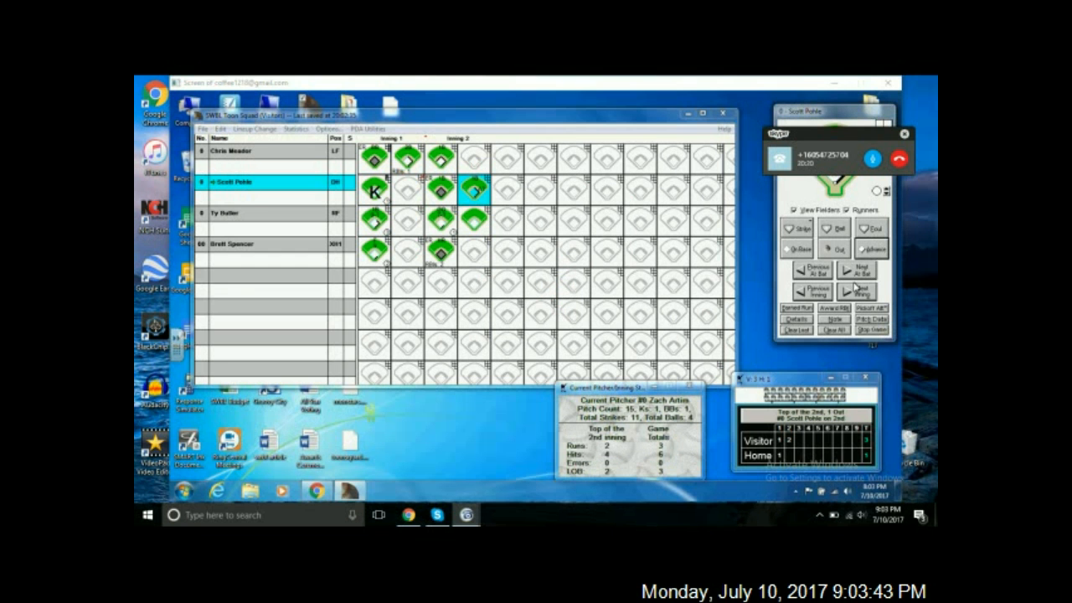
- Advance to the visiting team's third batter and record an on-base Fielding Error charged to the pitcher, holding the runners at second and third
left_click(855, 272)
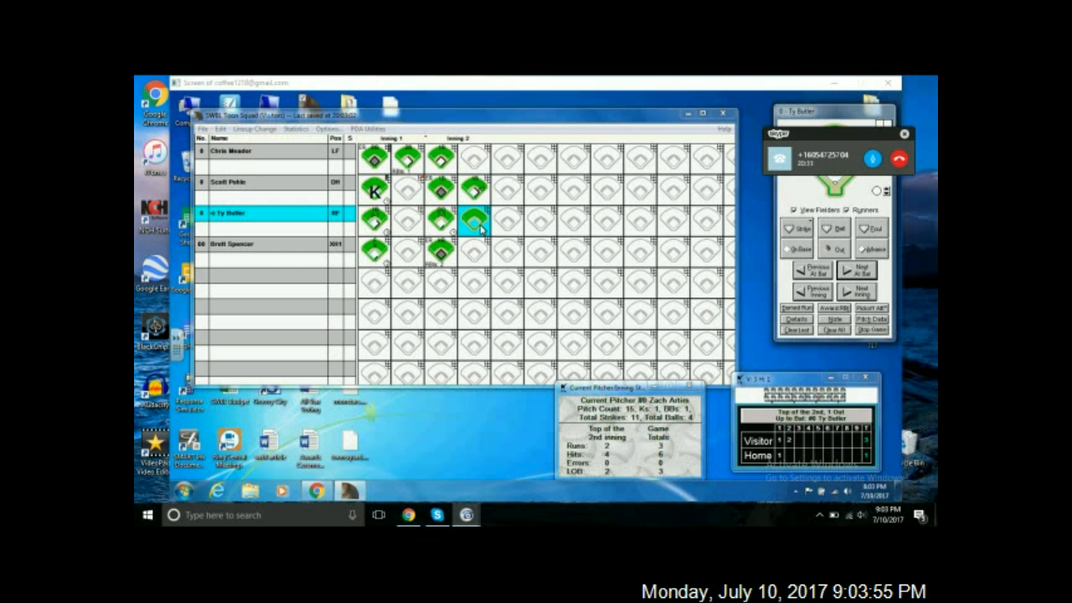
left_click(795, 251)
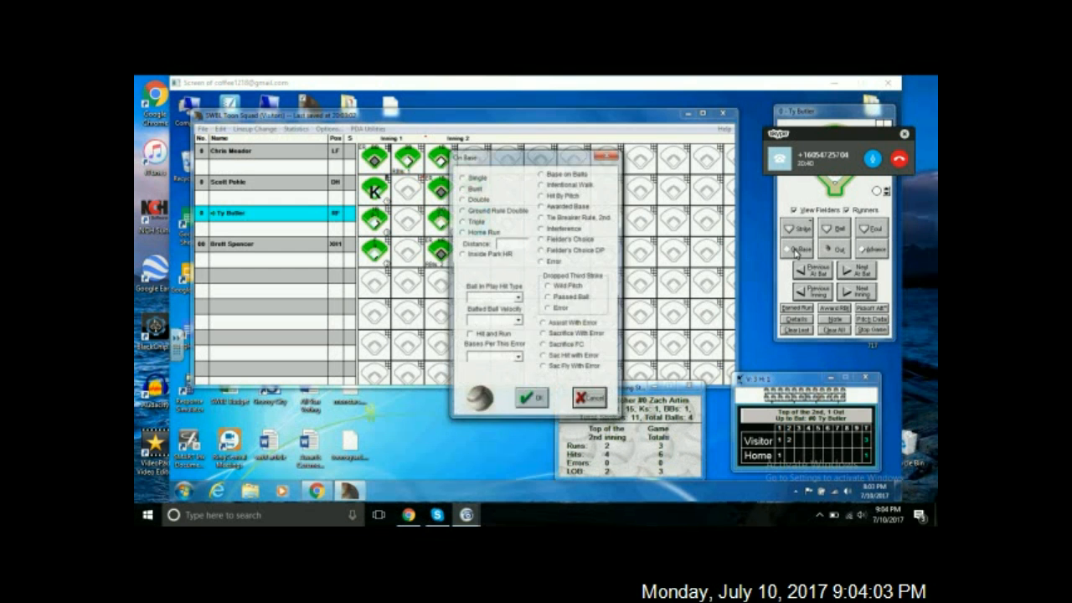
left_click(541, 261)
left_click(531, 402)
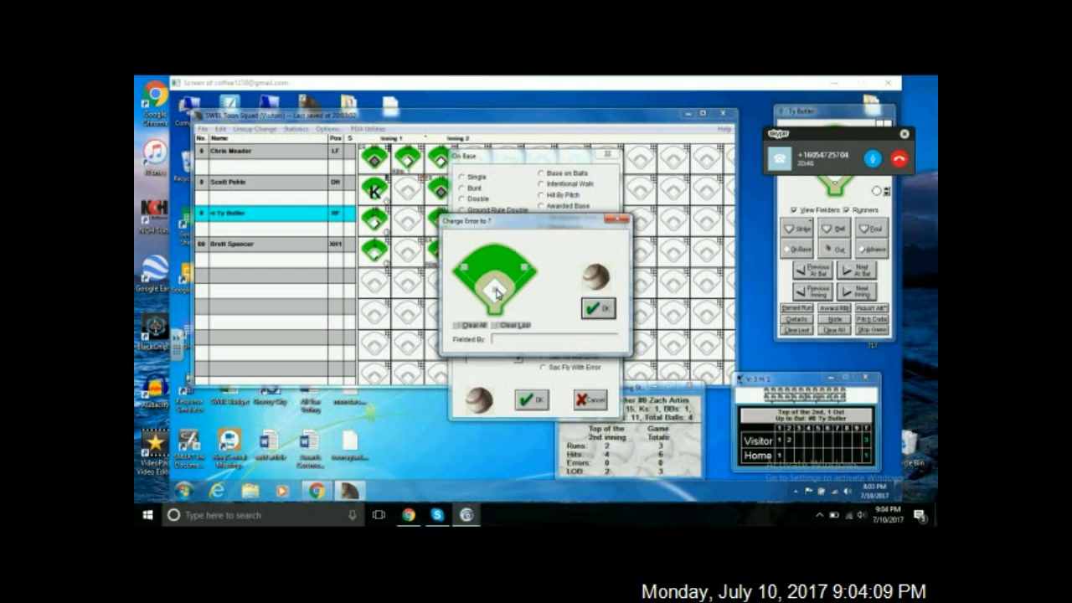
left_click(497, 292)
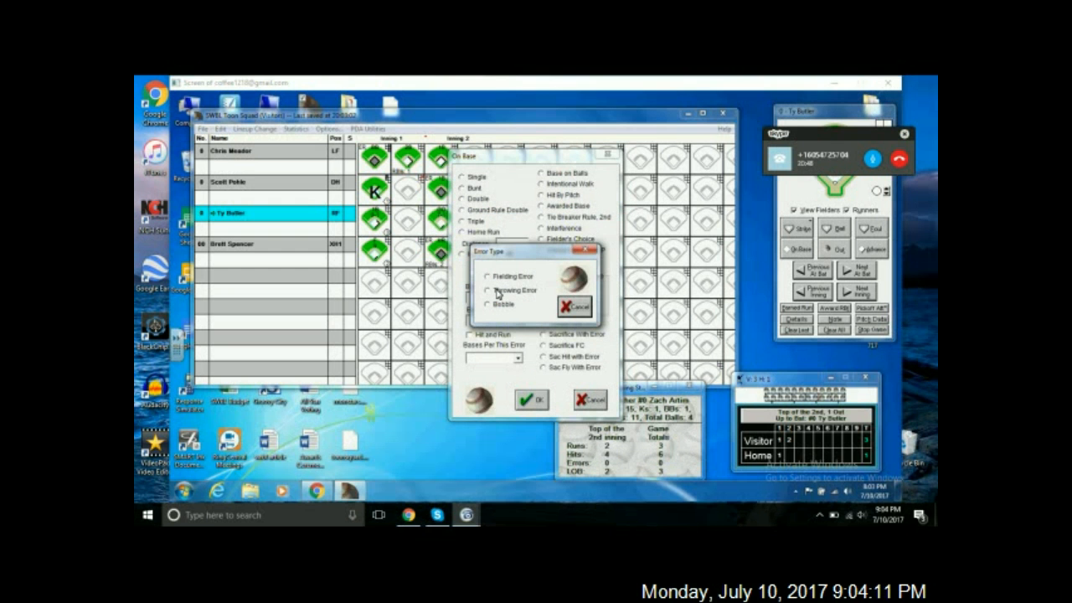
left_click(498, 281)
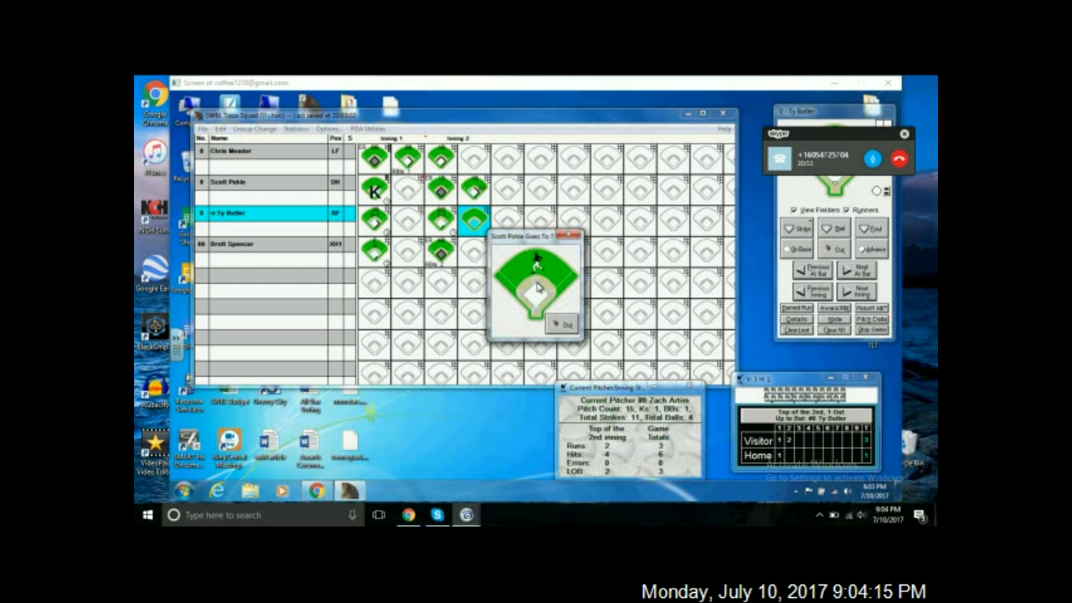
left_click(538, 287)
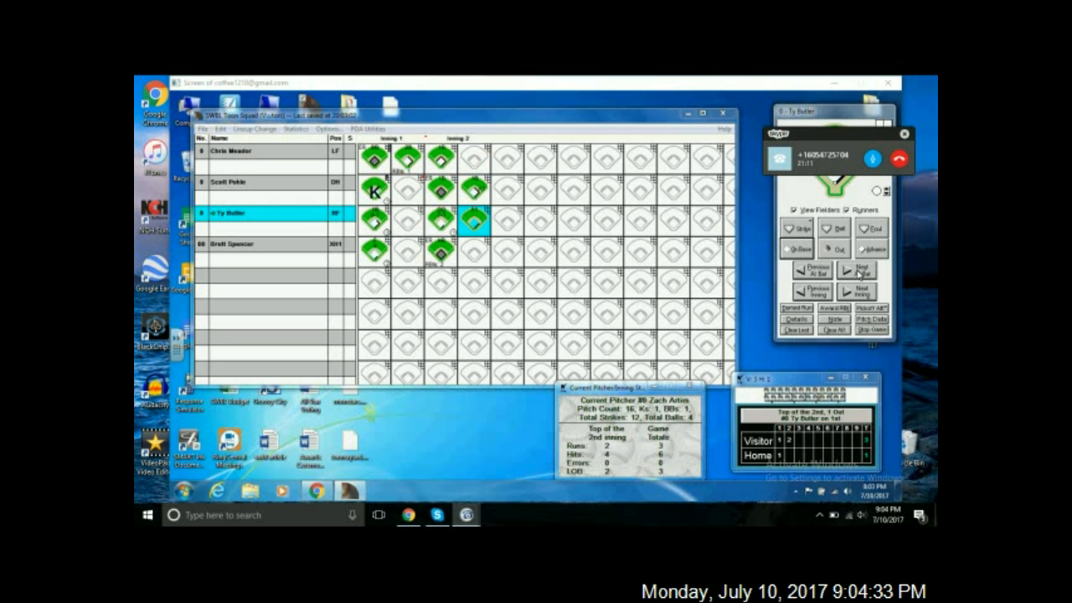
- Advance to the visiting team's fourth batter and record a Double Play fielded by the right fielder and the pitcher
left_click(858, 272)
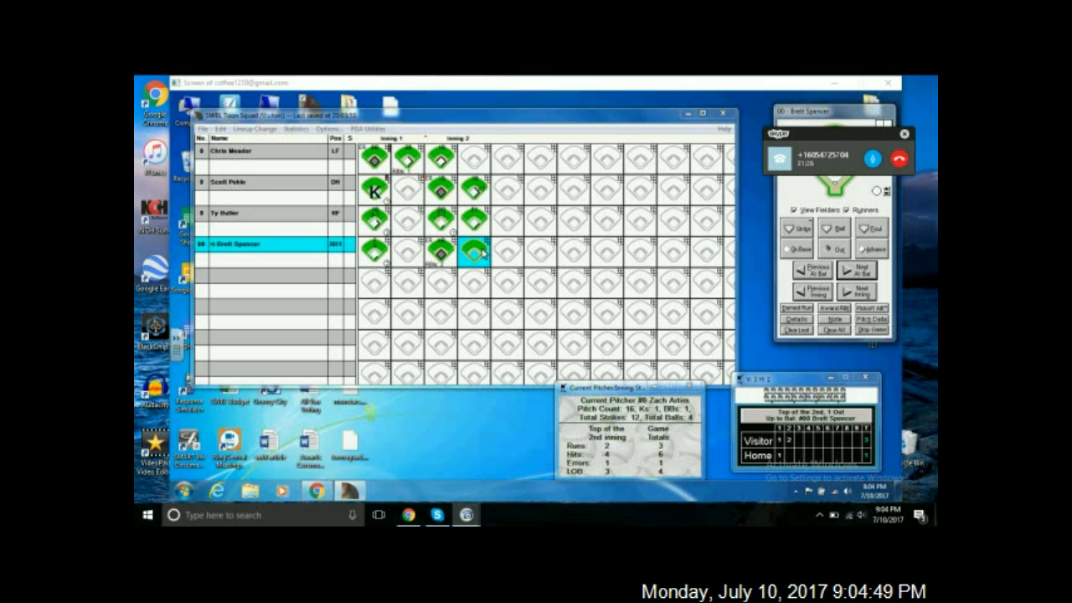
left_click(832, 250)
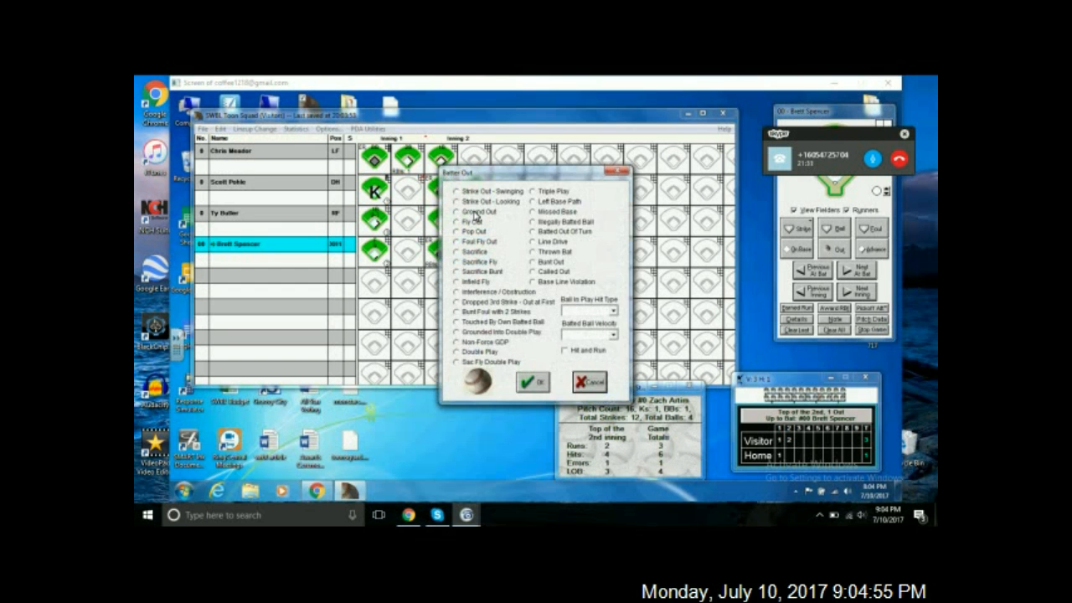
left_click(474, 214)
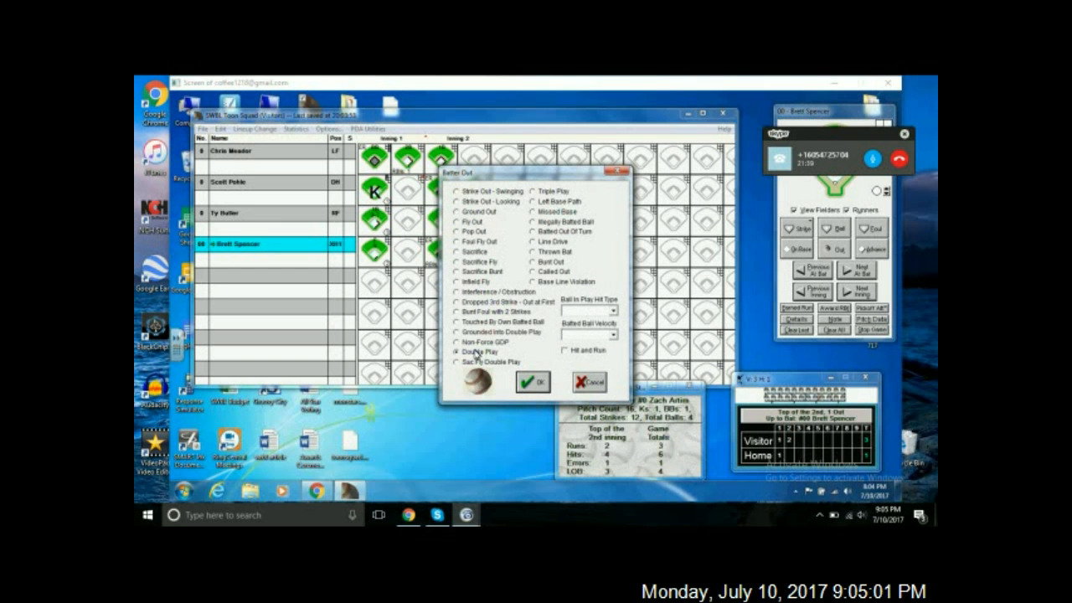
left_click(533, 386)
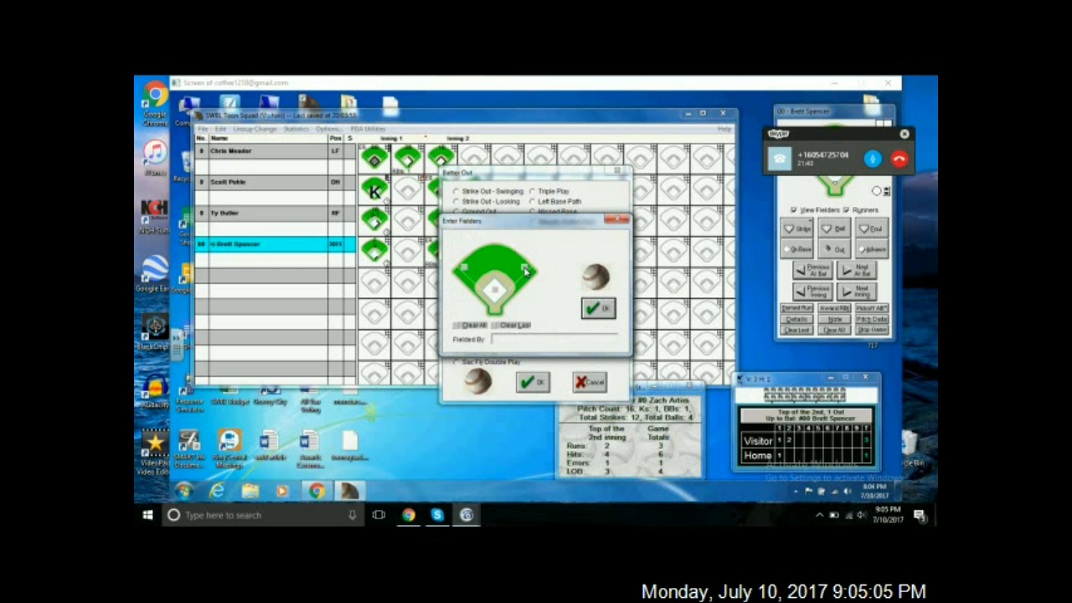
left_click(525, 271)
left_click(496, 292)
left_click(595, 310)
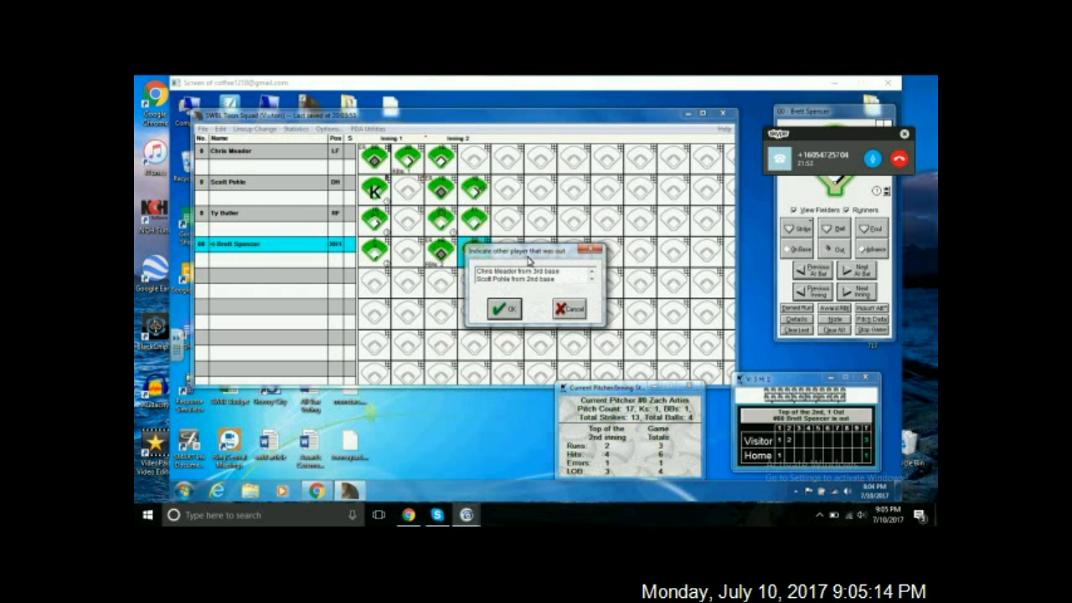
- Mark the runner from 1st base as the other player out and move on to the bottom of the 2nd inning
left_click(592, 279)
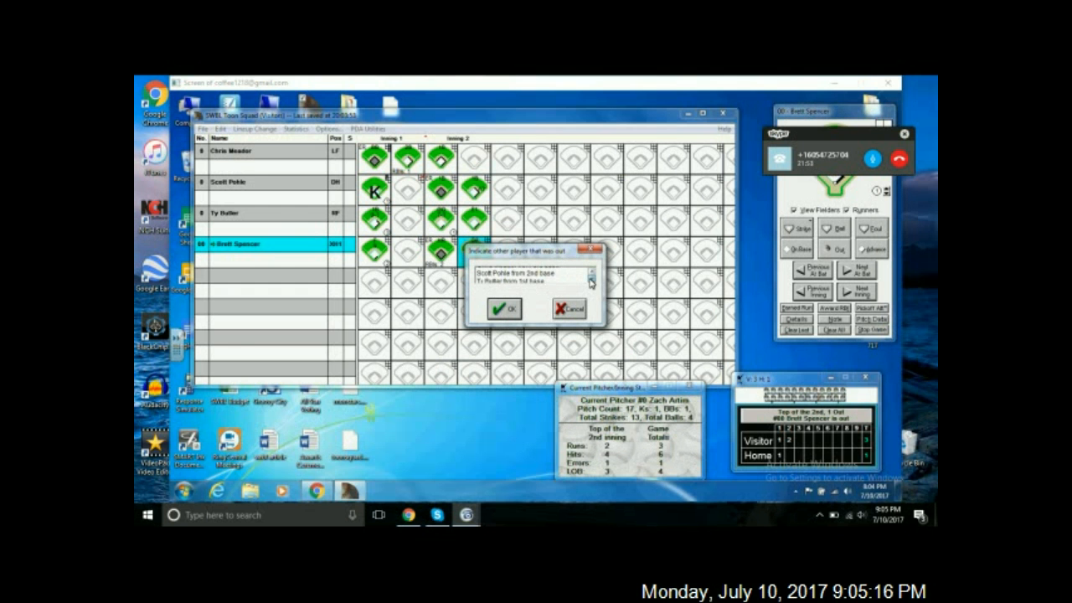
left_click(530, 281)
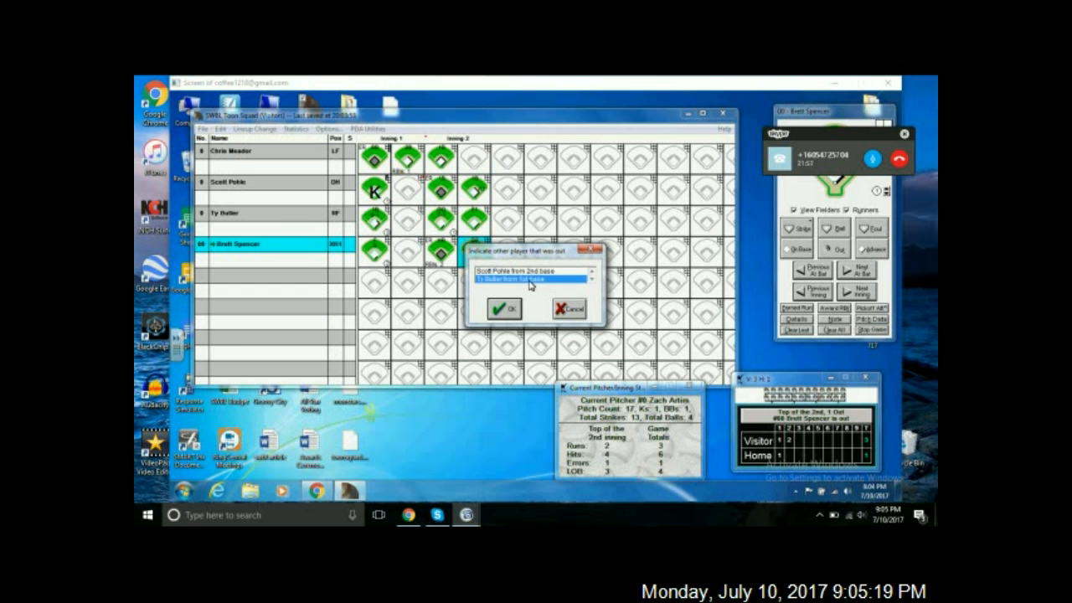
left_click(505, 310)
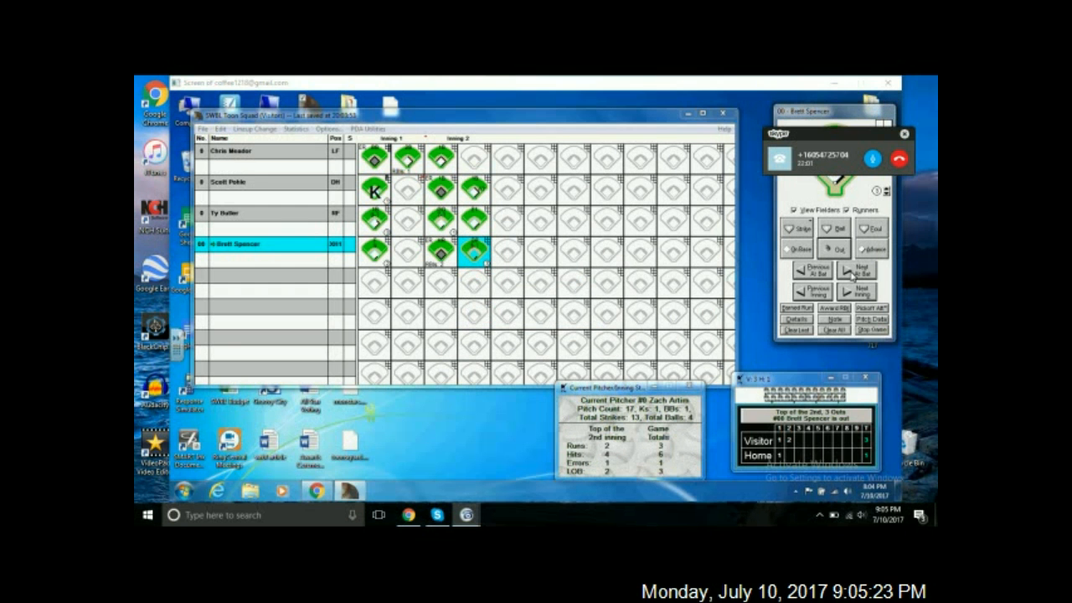
left_click(856, 270)
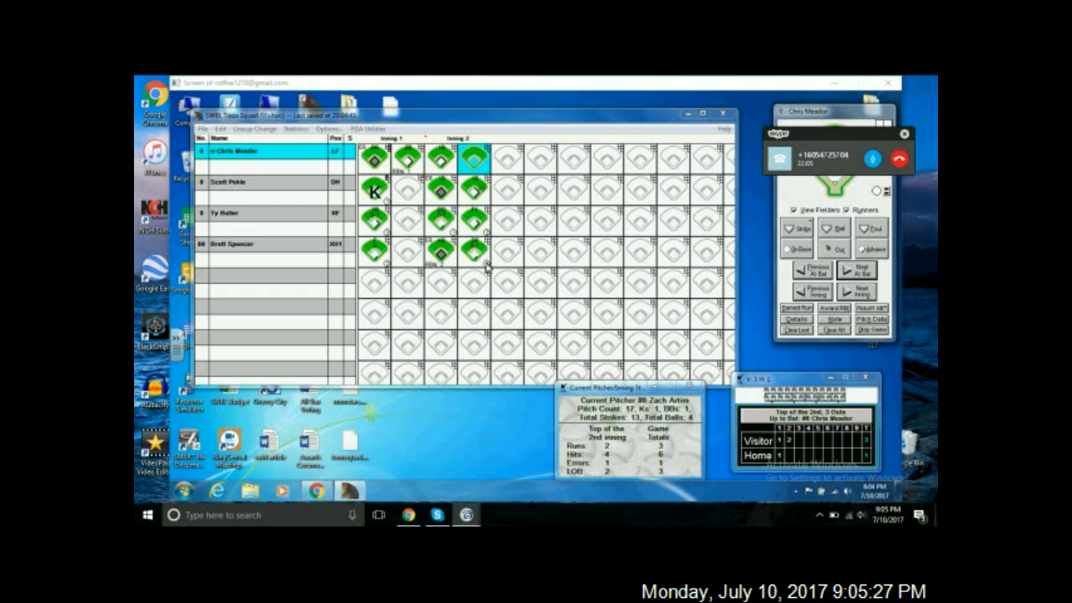
left_click(857, 296)
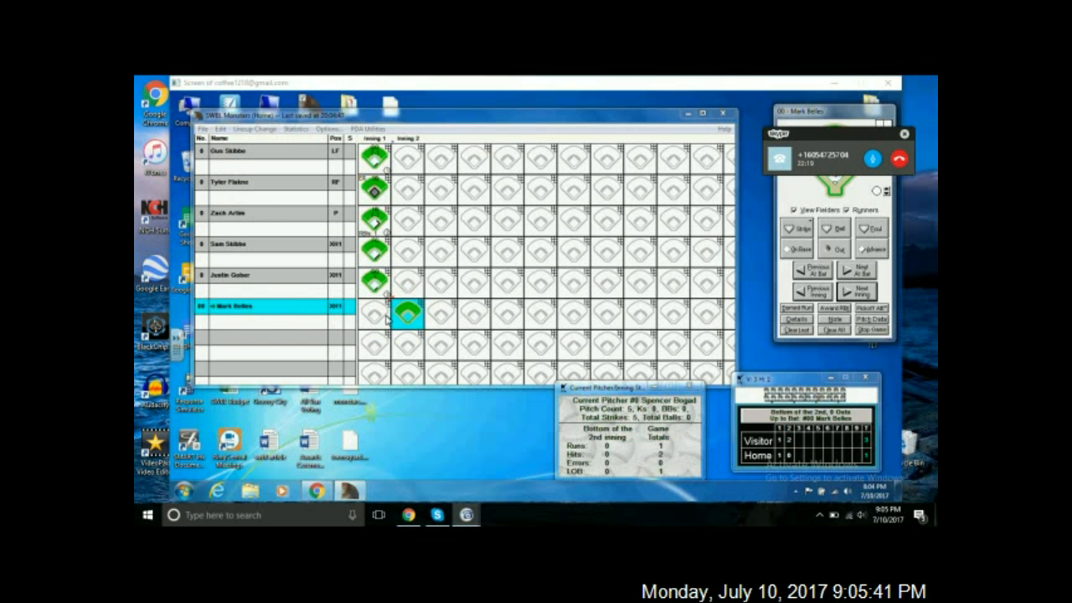
- Substitute the number 0 bench player for the sixth batter in the SWBL Monstars lineup, keeping the Extra Hitter 1 position
left_click(295, 129)
left_click(293, 130)
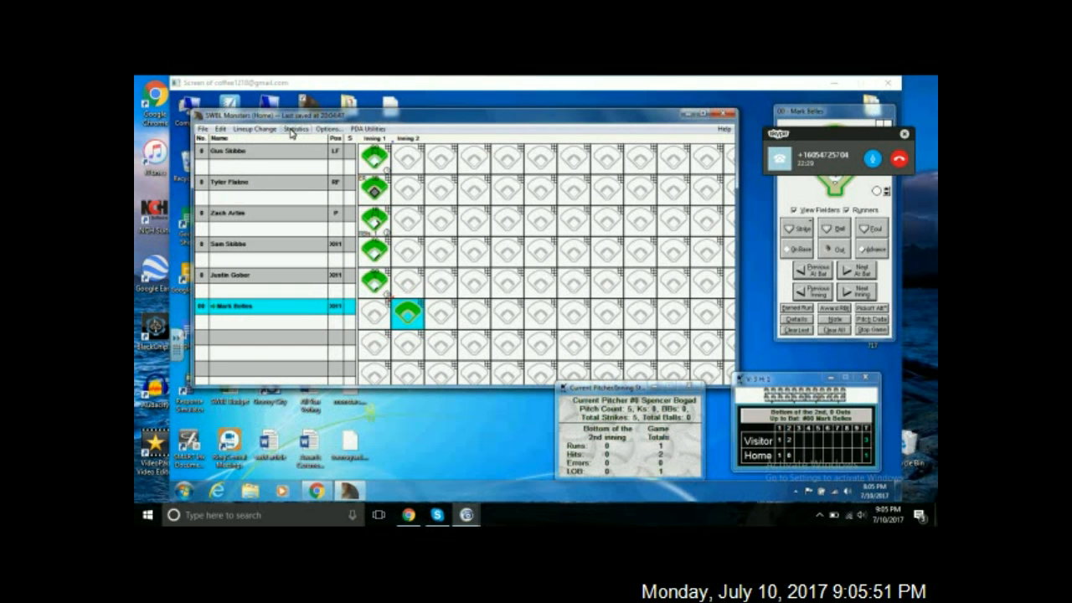
left_click(265, 132)
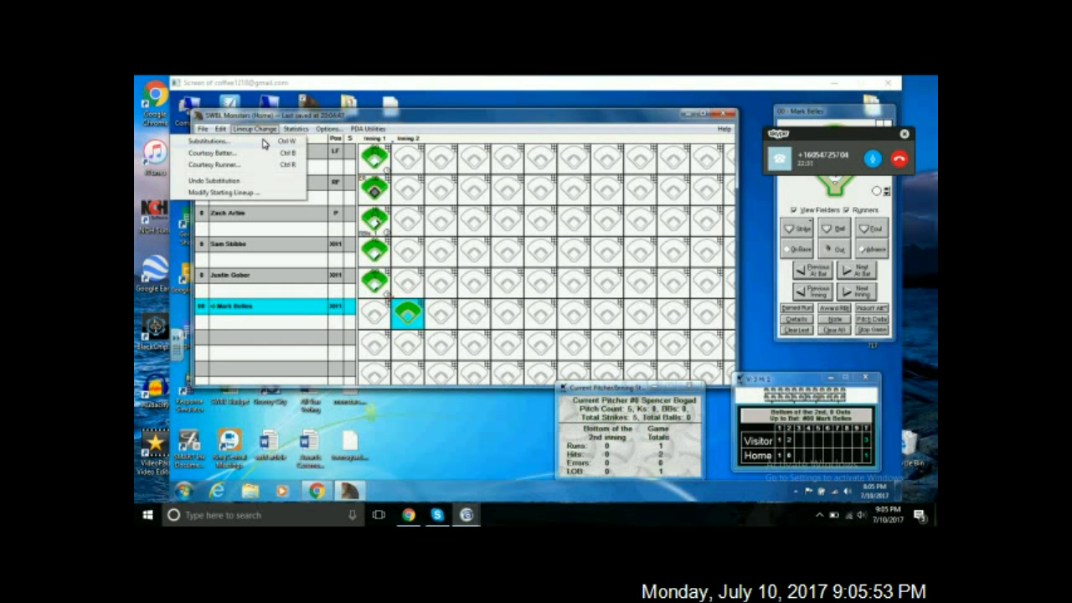
left_click(264, 142)
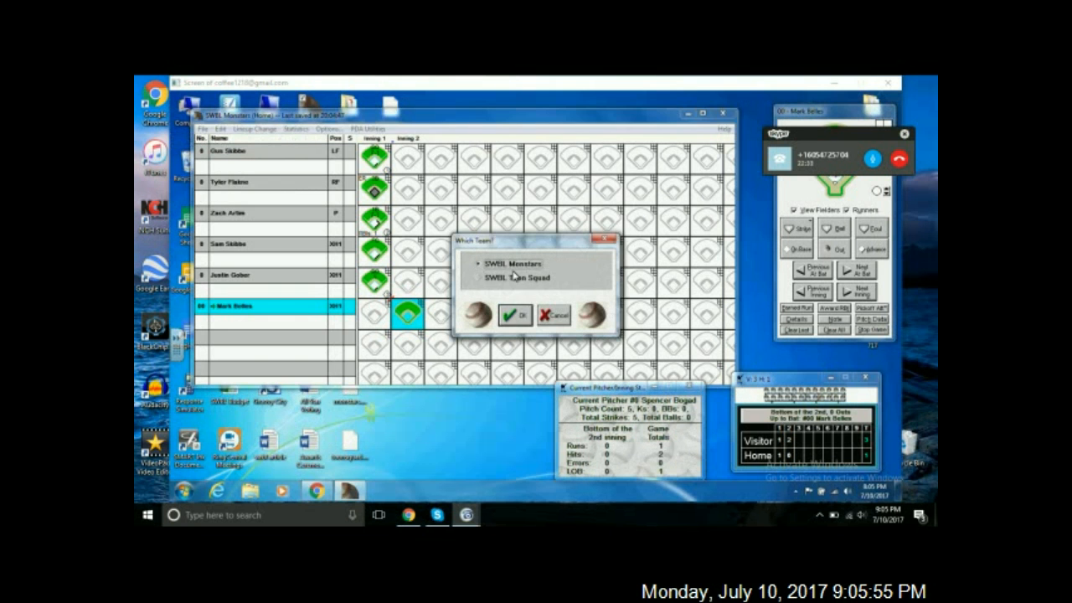
left_click(516, 314)
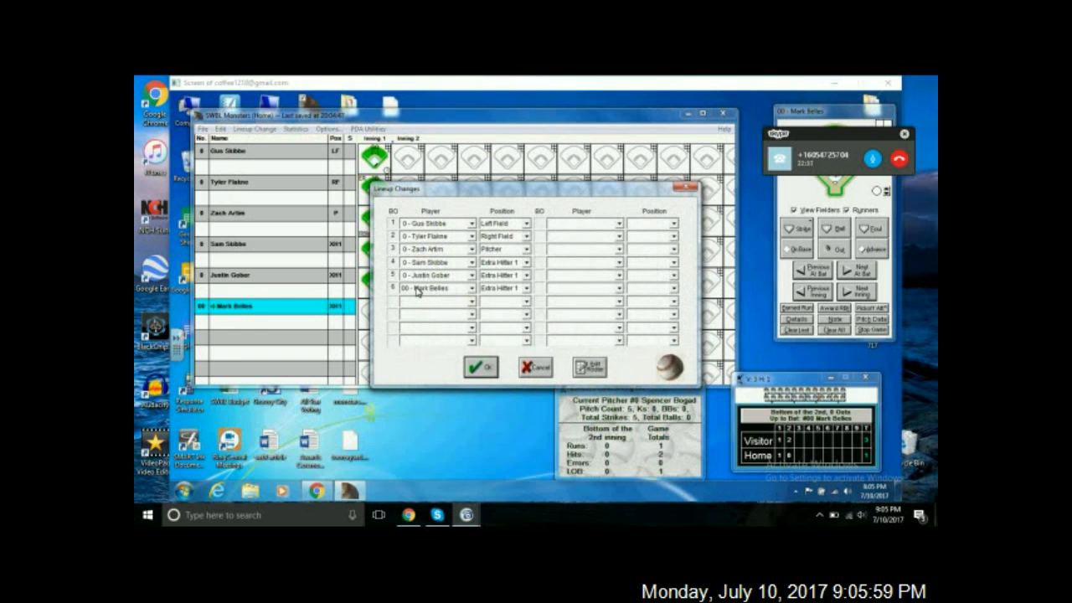
left_click(461, 292)
left_click(451, 316)
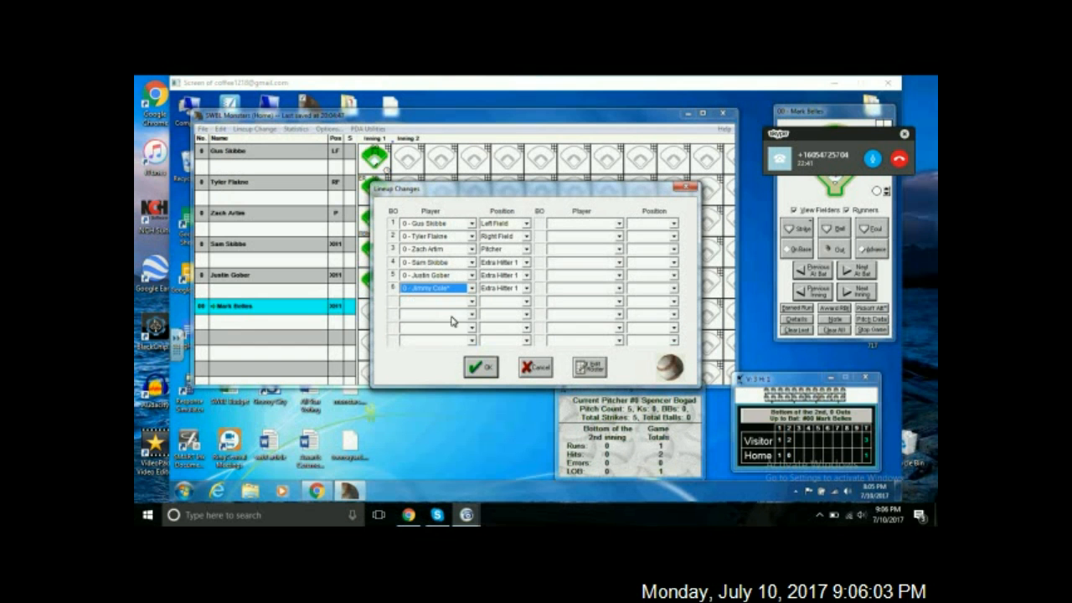
left_click(482, 369)
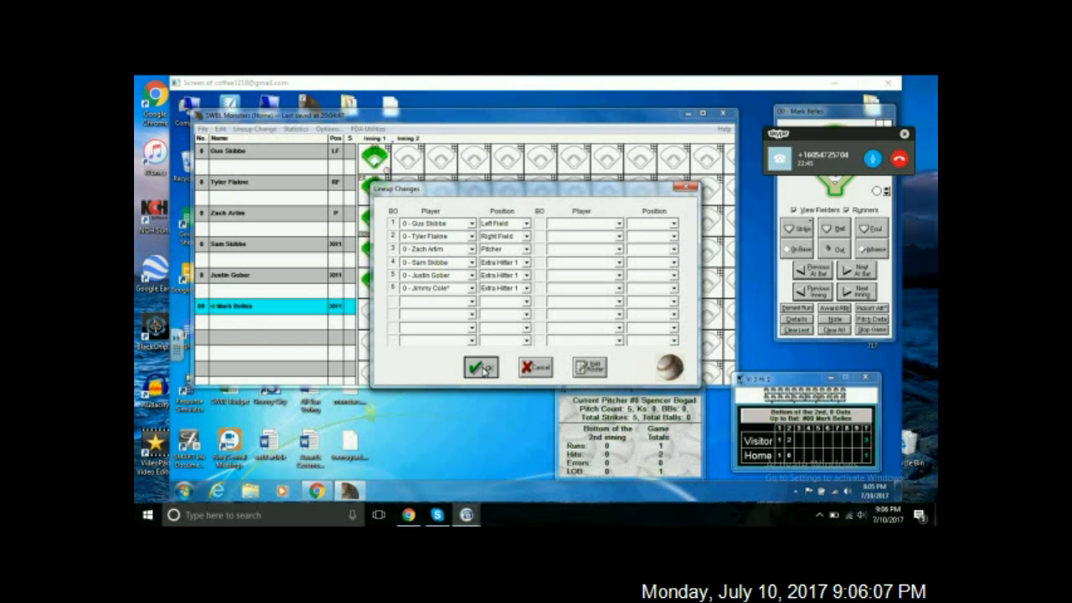
left_click(483, 370)
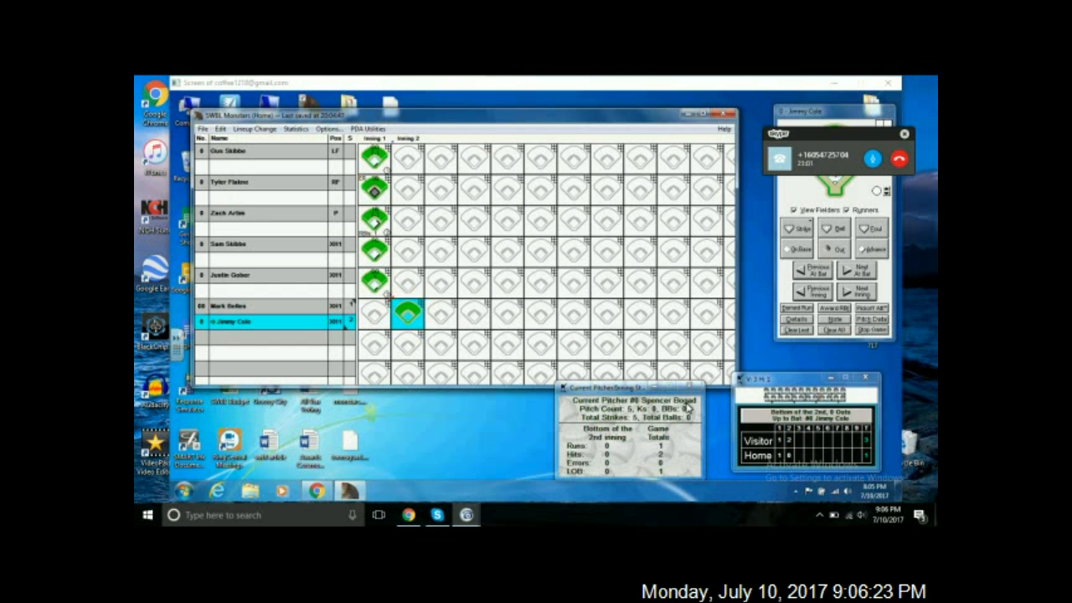
- Replace the SWBL Toon Squad's pitcher with the last number 0 player on its roster
left_click(260, 132)
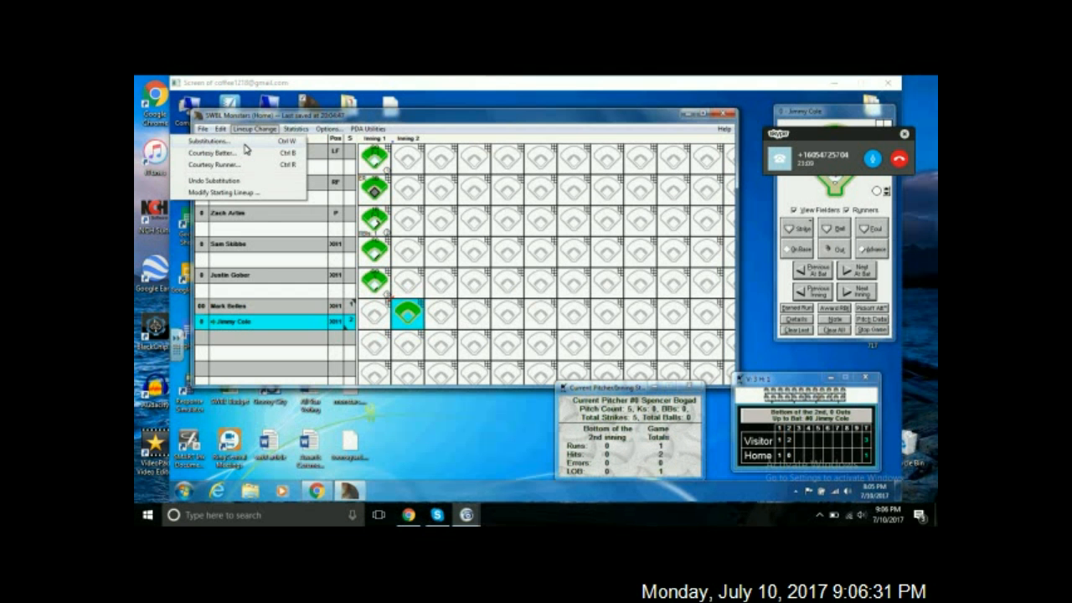
left_click(244, 144)
left_click(509, 279)
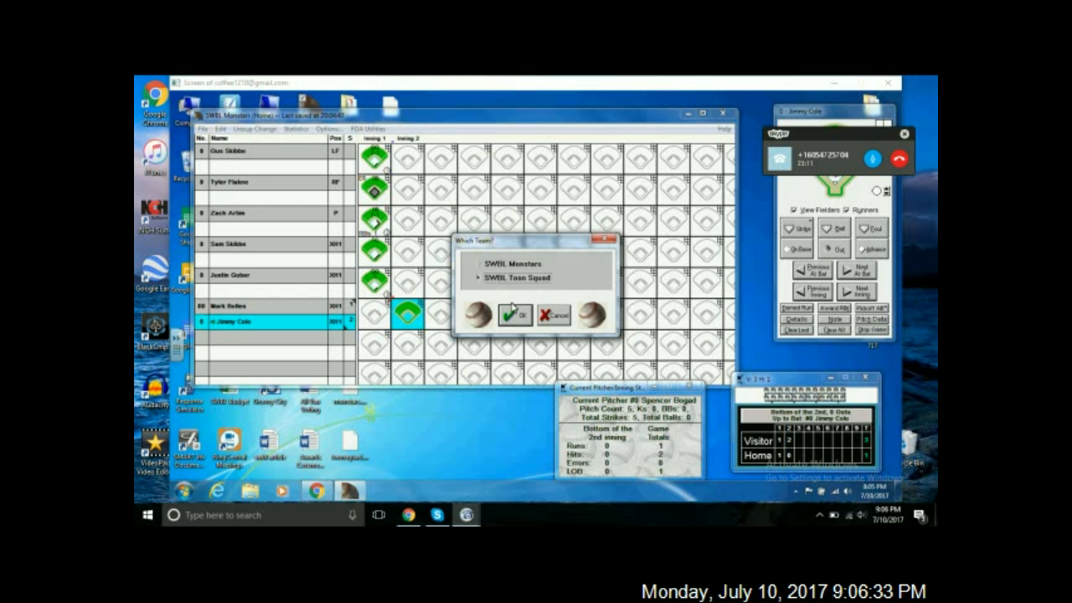
left_click(514, 316)
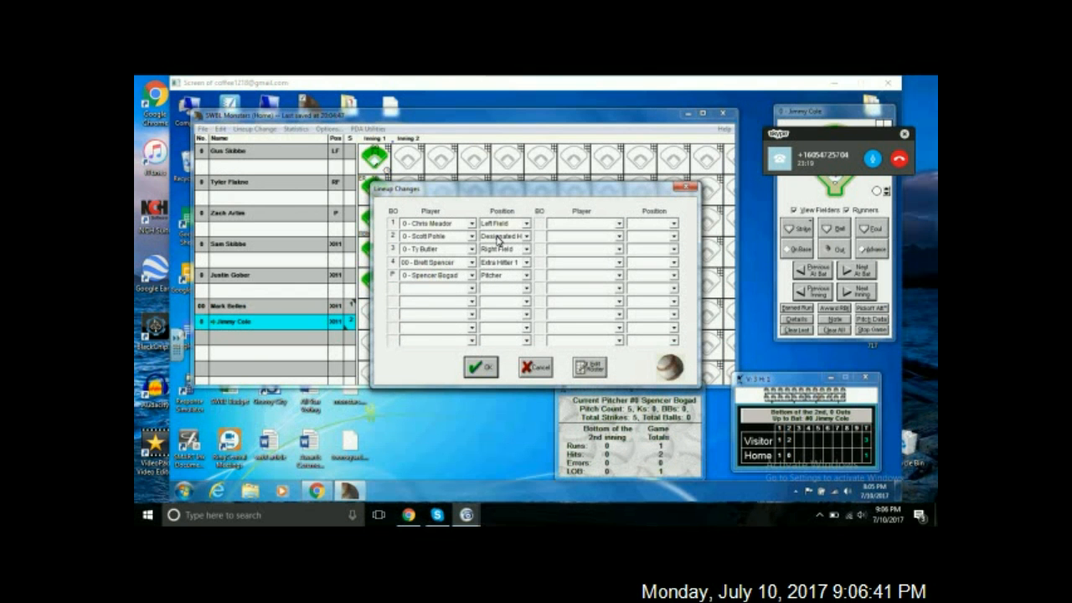
left_click(451, 277)
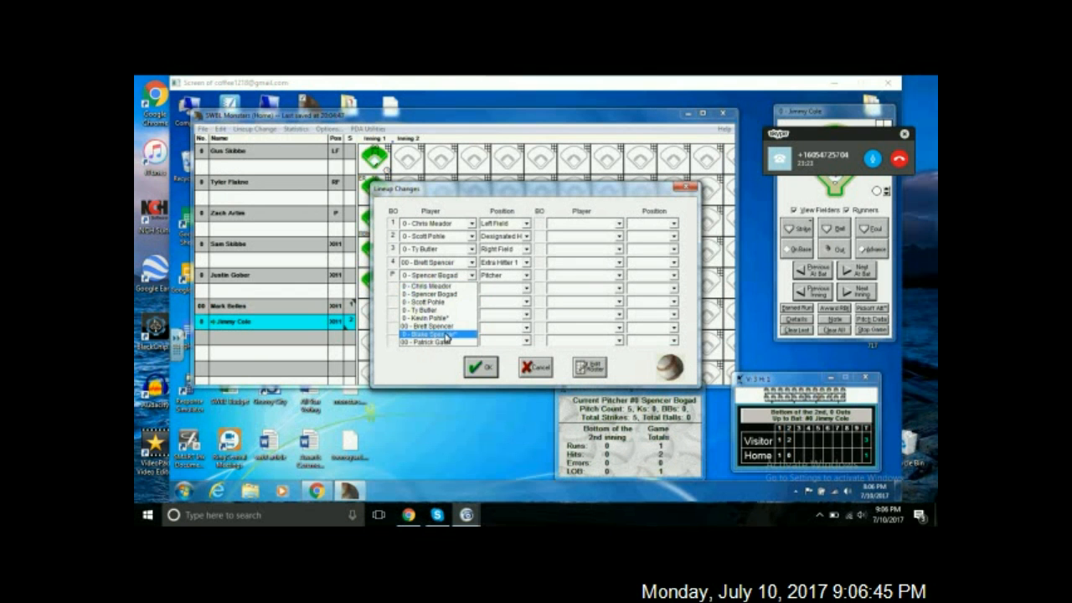
left_click(446, 336)
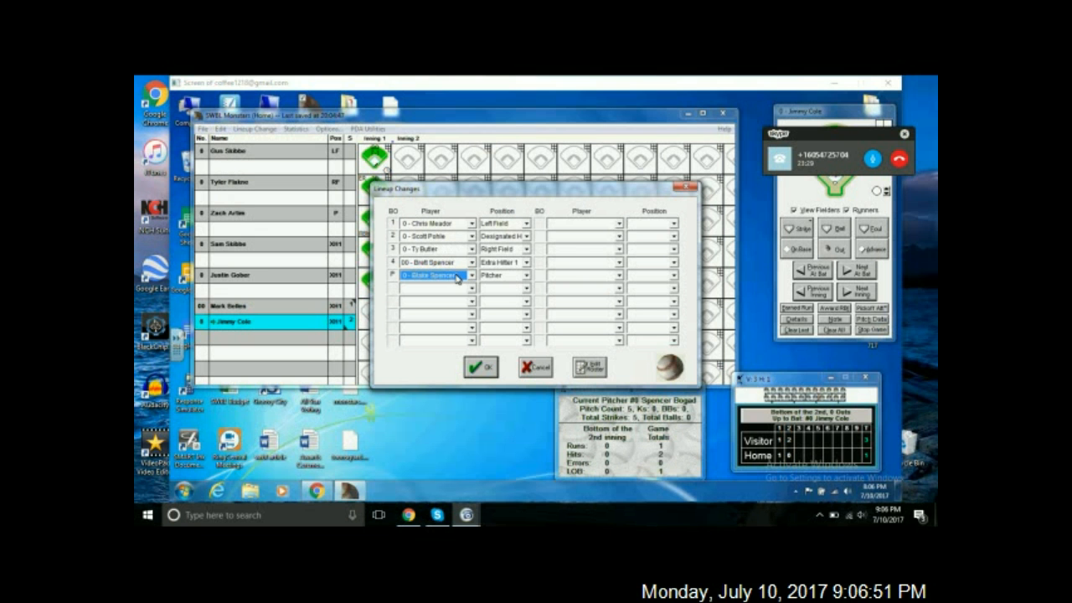
left_click(481, 368)
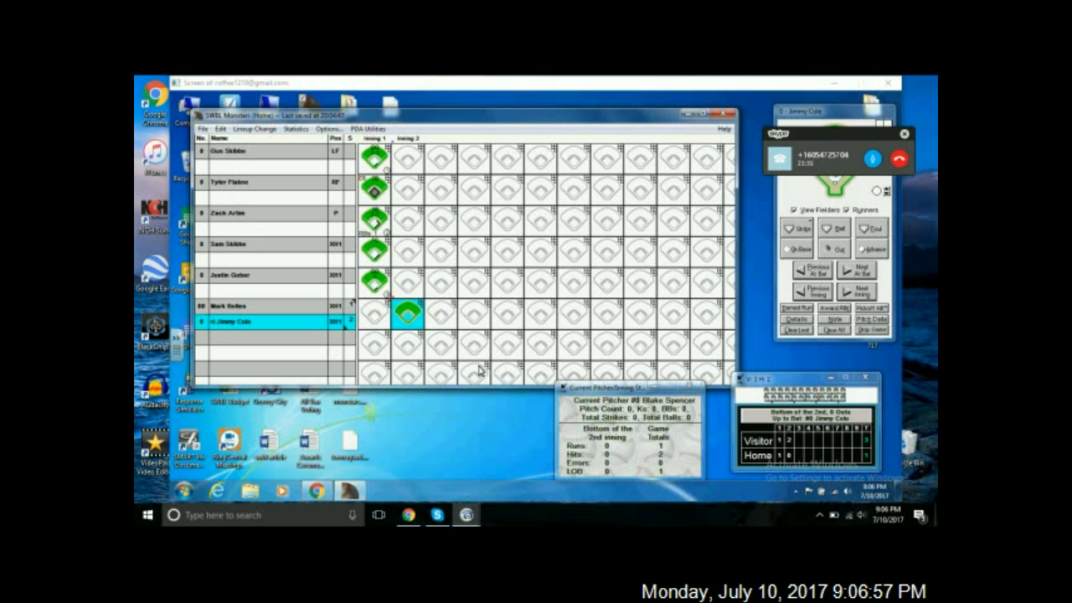
- Record a Base on Balls for the home team's substituted sixth batter and for its leadoff batter, advancing to the second batter
left_click(801, 249)
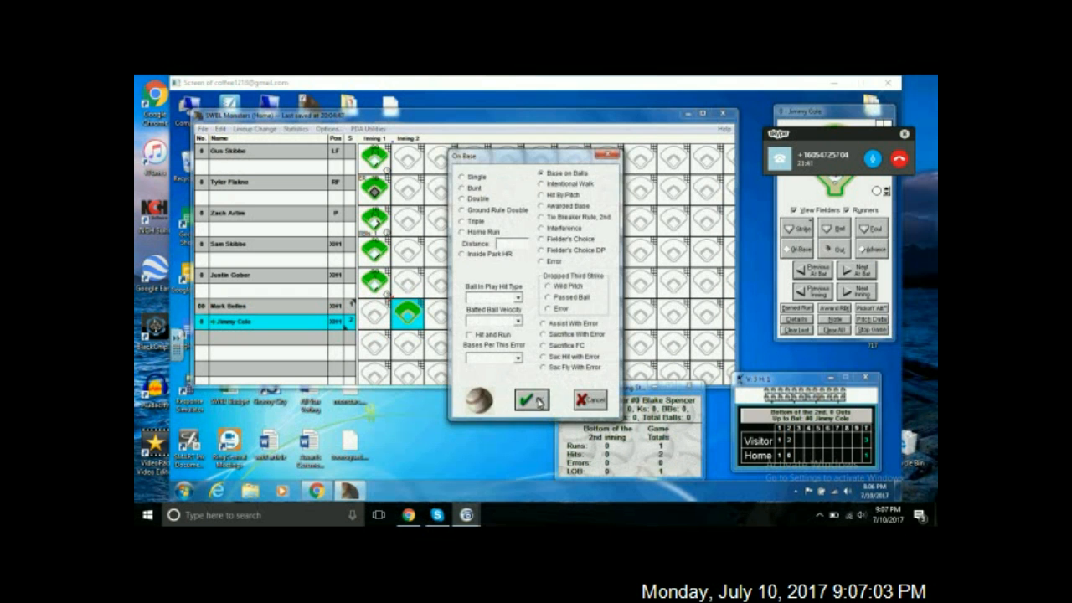
left_click(531, 400)
left_click(856, 271)
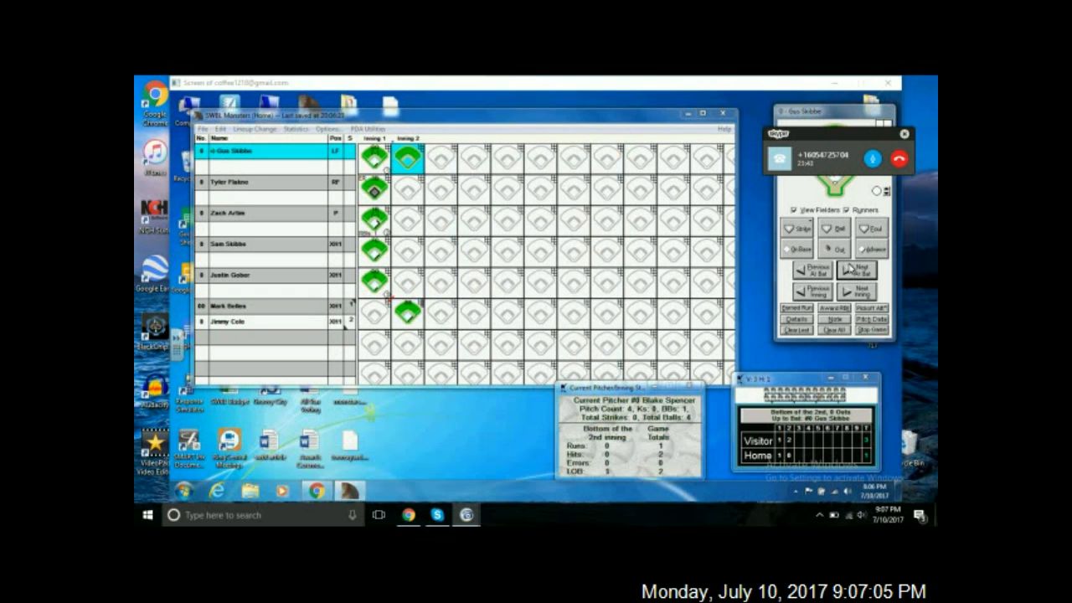
left_click(799, 251)
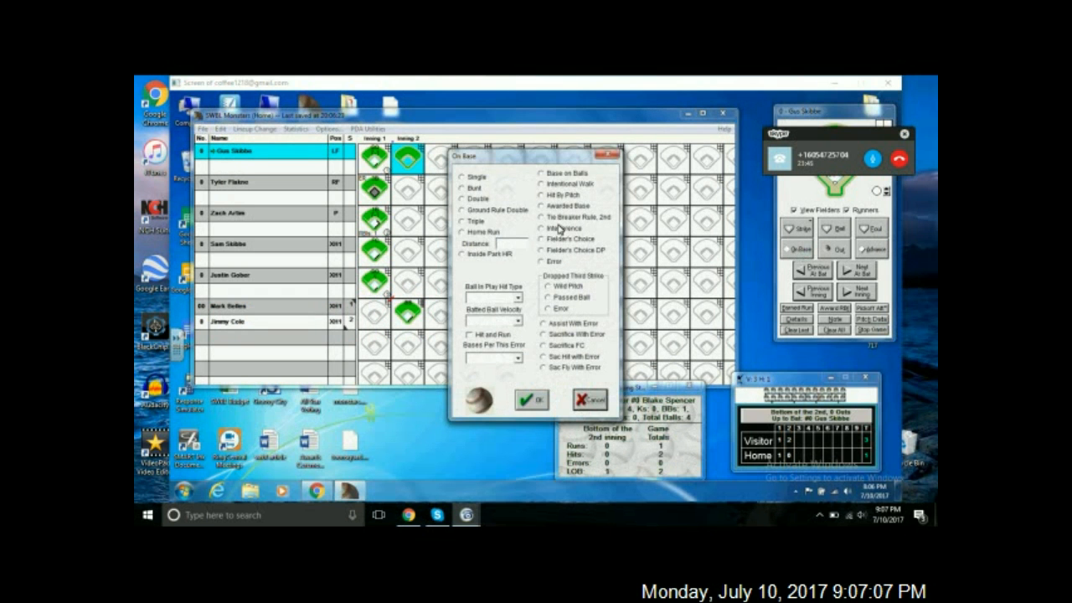
left_click(559, 175)
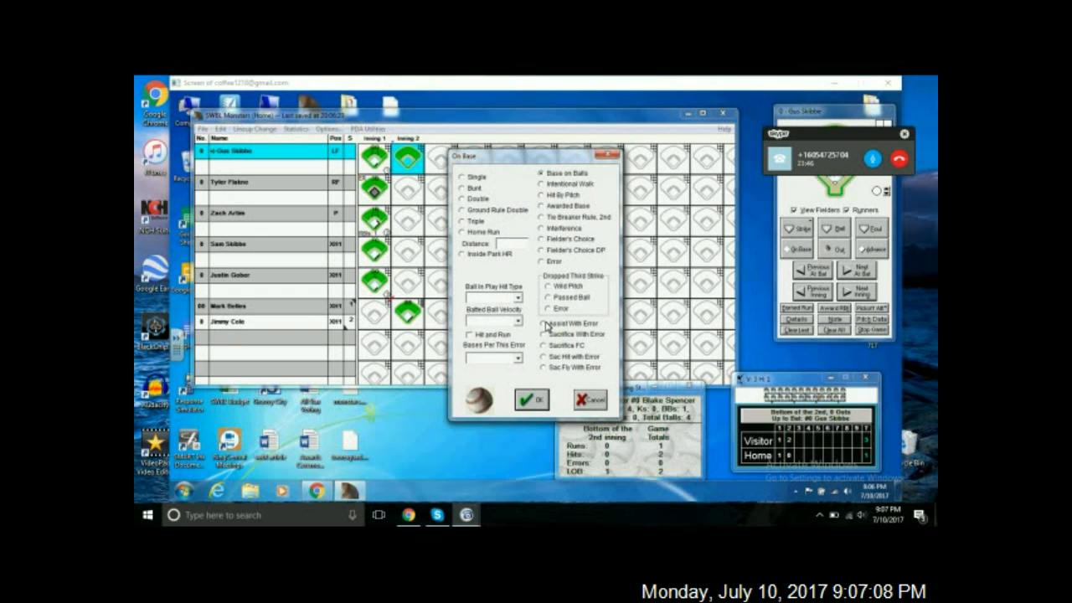
left_click(531, 400)
left_click(852, 273)
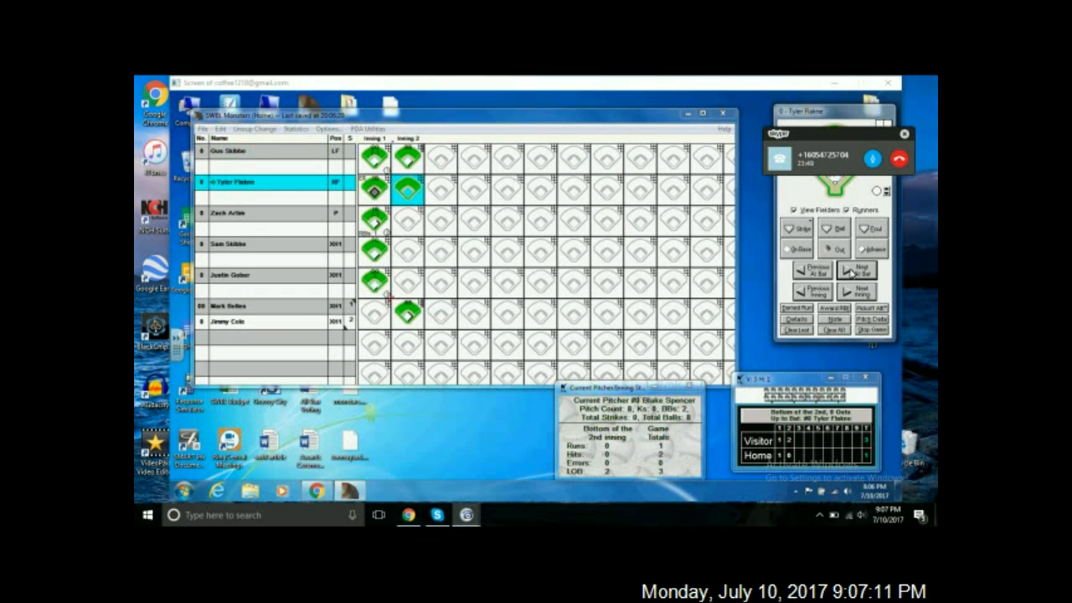
- Open the lineup substitutions for the SWBL Toon Squad
left_click(249, 131)
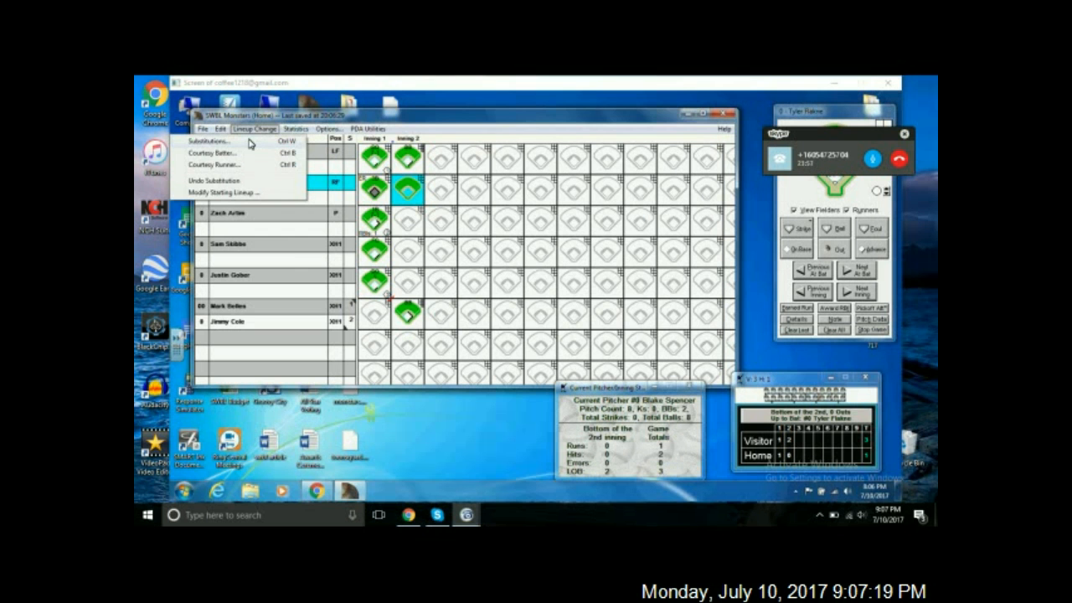
left_click(248, 142)
left_click(495, 278)
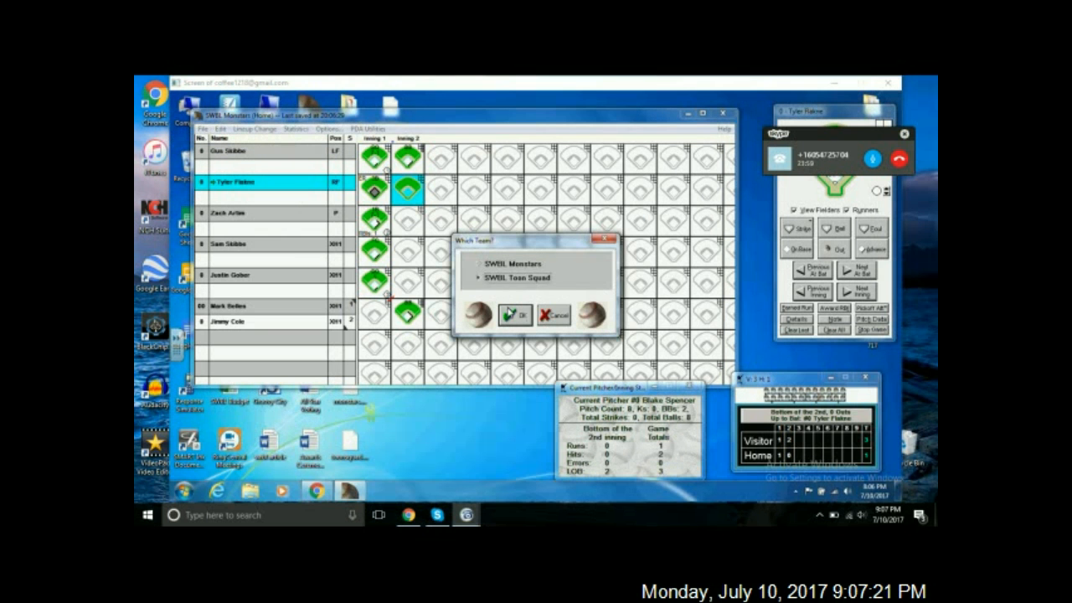
left_click(512, 316)
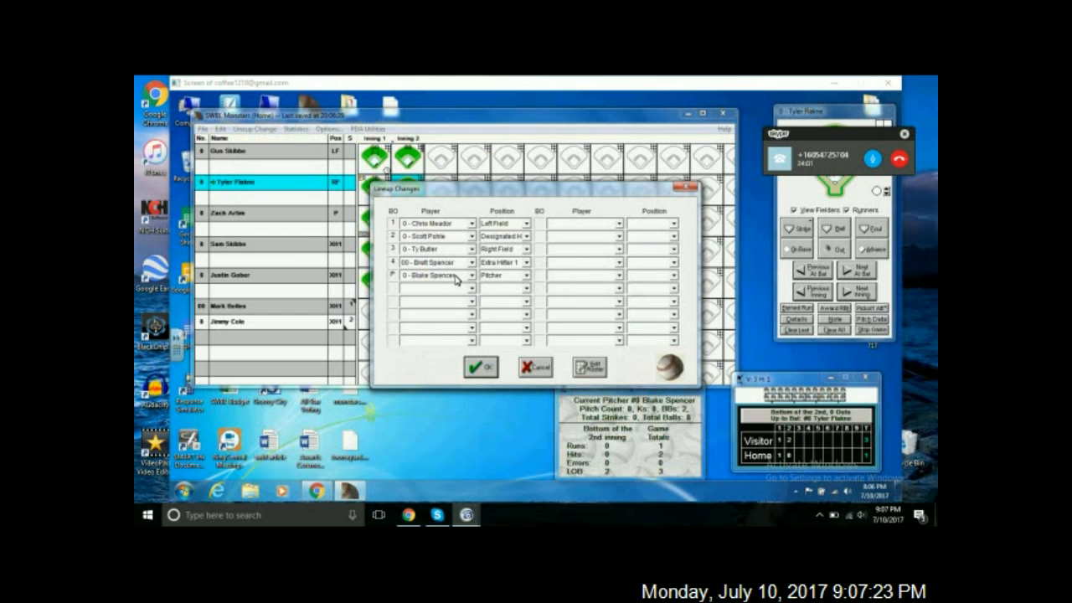
- Try the number 00 bench player in the second batting spot, and restore the original designated hitter
left_click(469, 238)
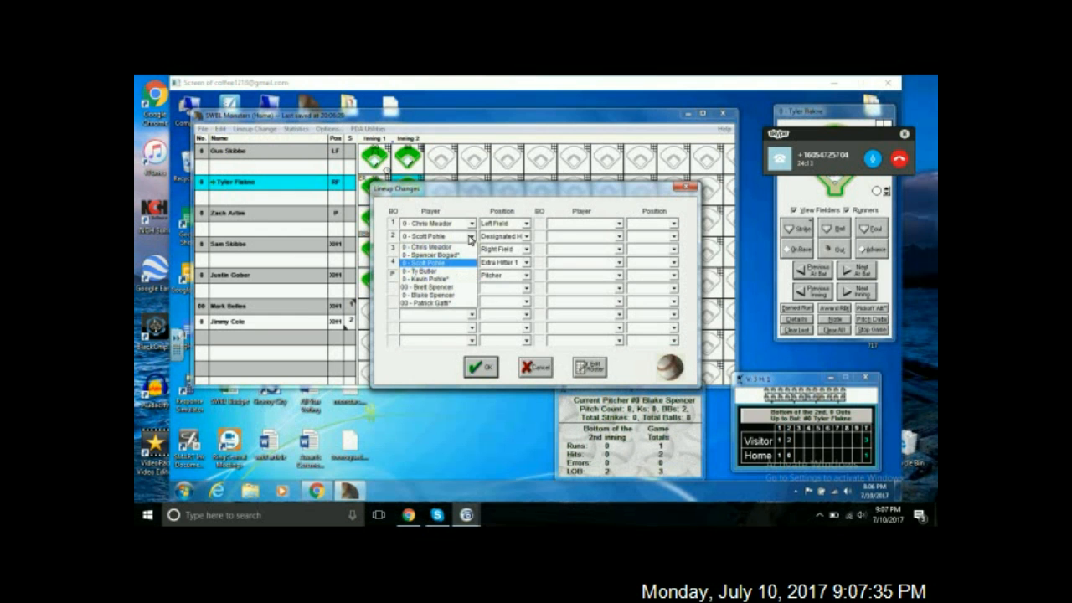
left_click(448, 306)
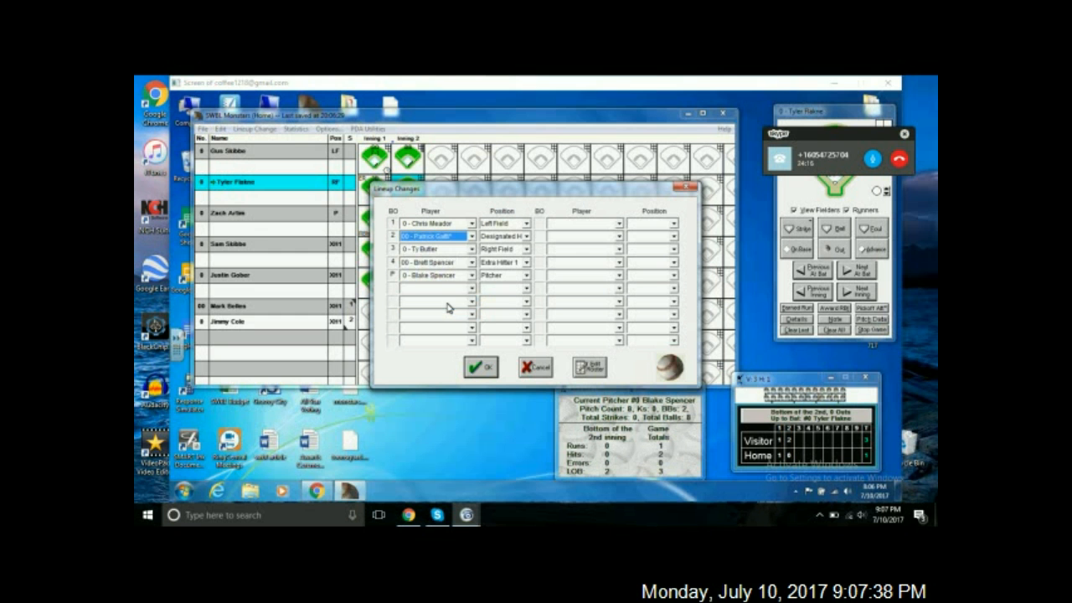
left_click(471, 237)
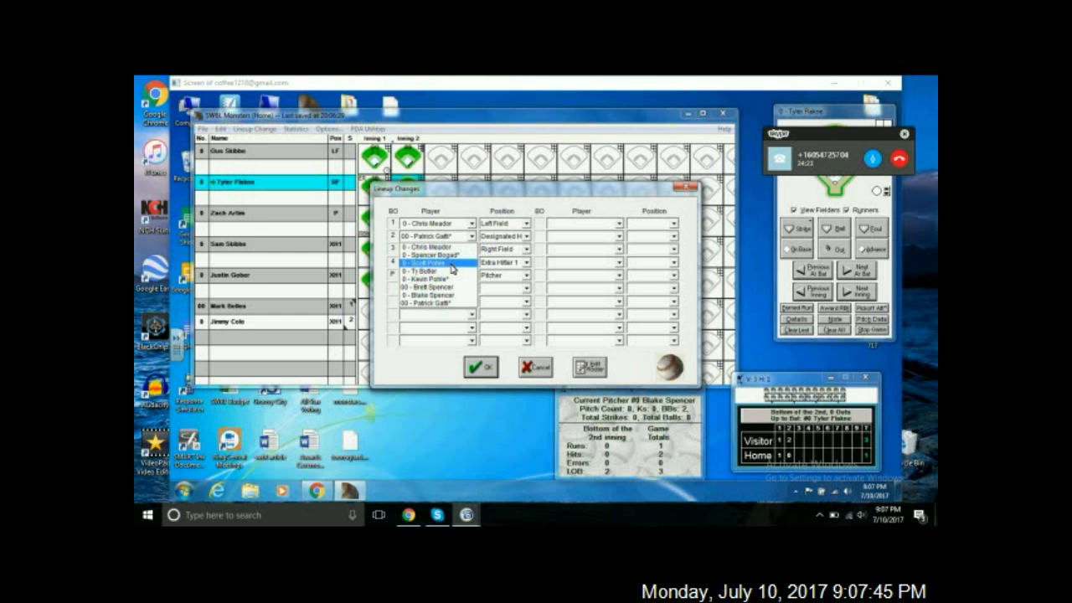
left_click(452, 264)
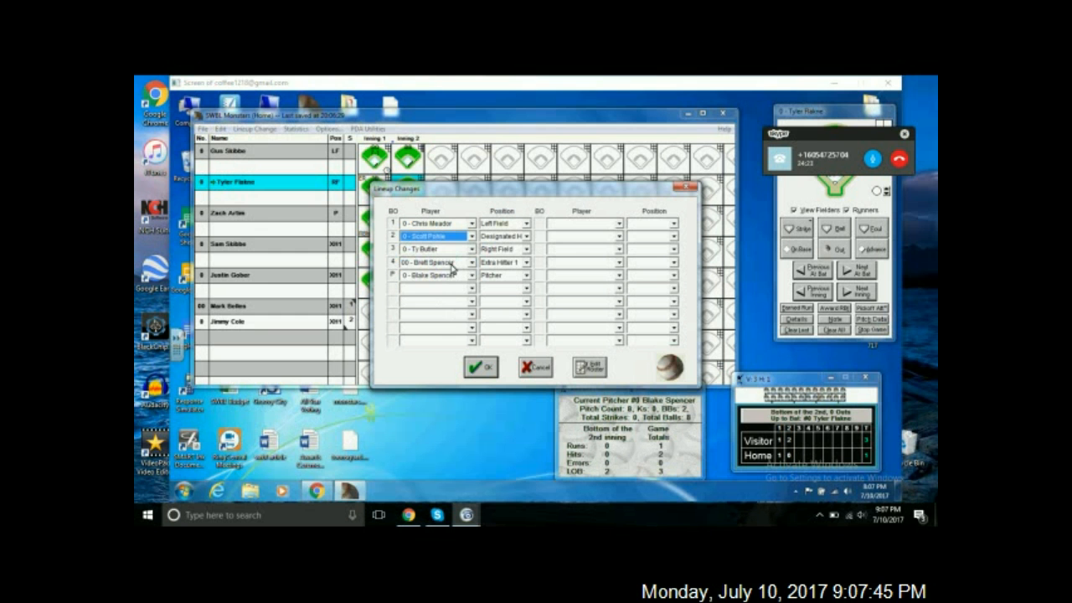
- Move the SWBL Toon Squad's second batter from designated hitter to Pitcher, set the current pitcher to Bench, and apply the lineup changes
left_click(500, 241)
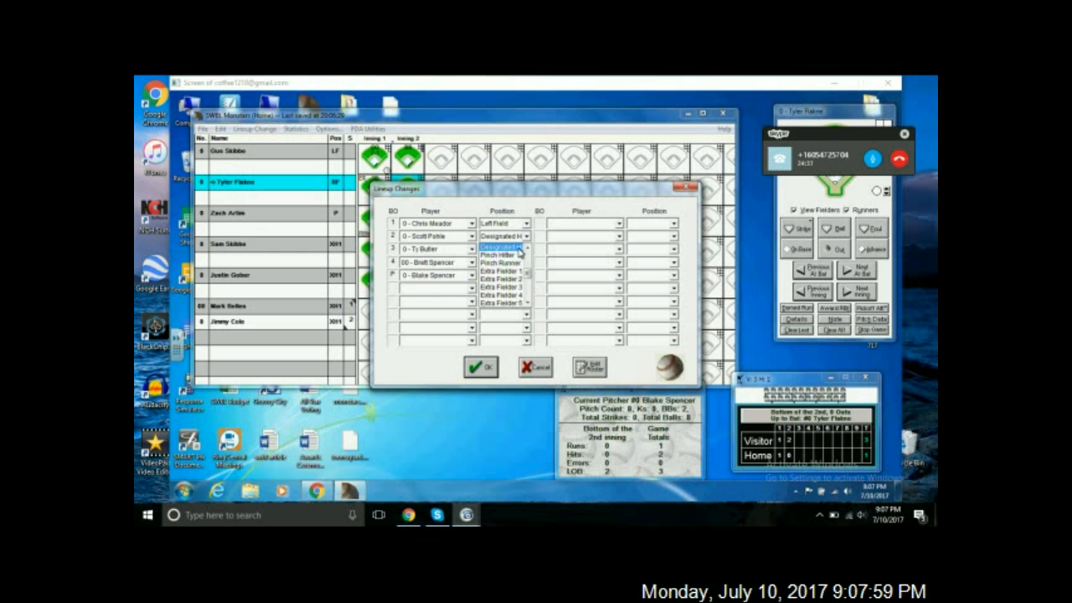
scroll(527, 257, "up", 2)
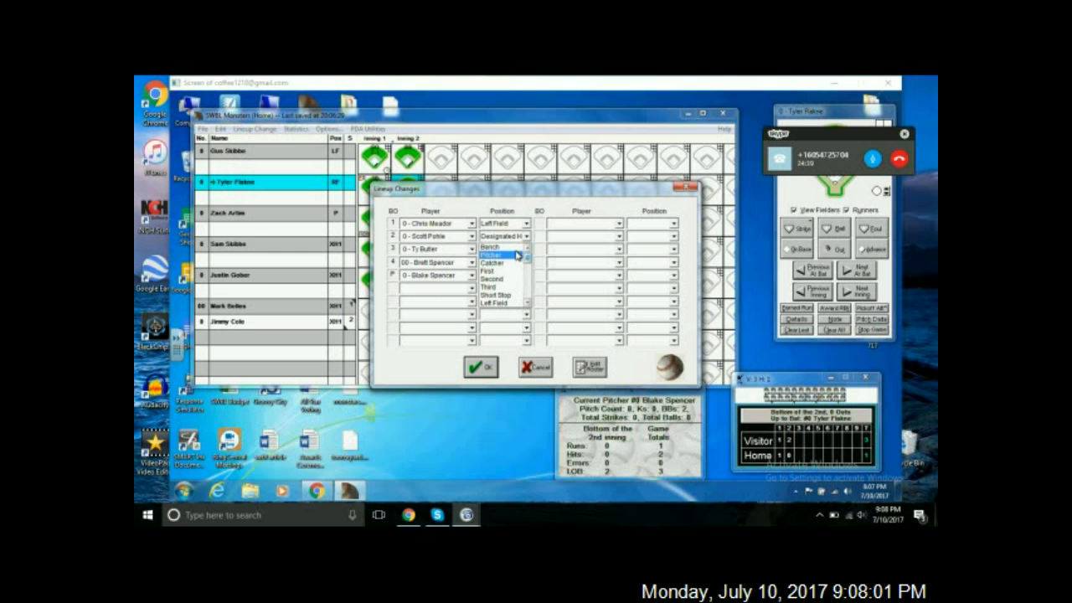
left_click(501, 245)
left_click(499, 278)
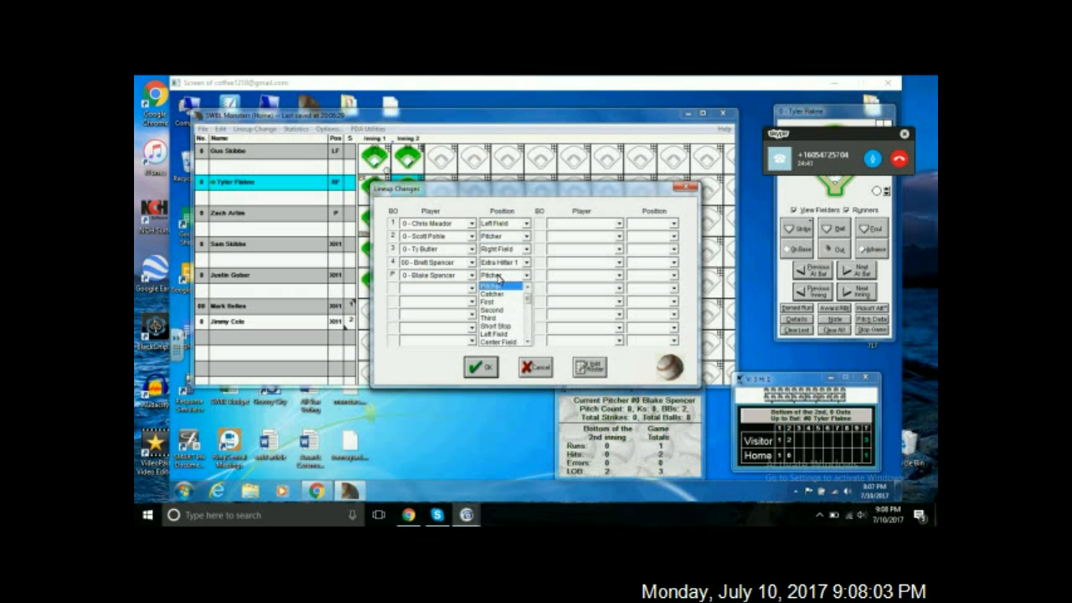
scroll(507, 292, "up", 2)
left_click(507, 287)
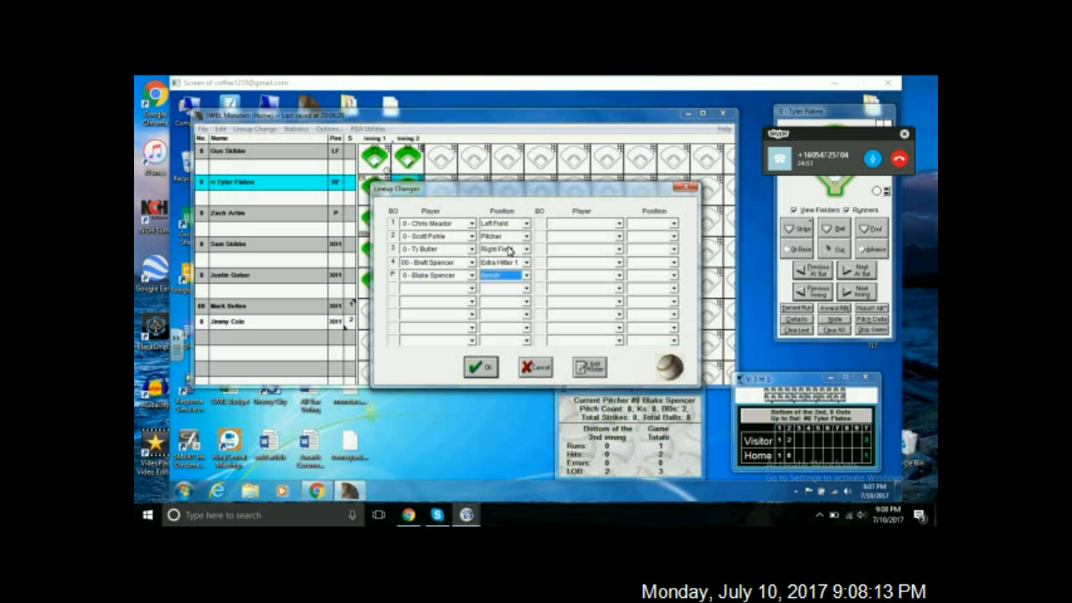
left_click(480, 368)
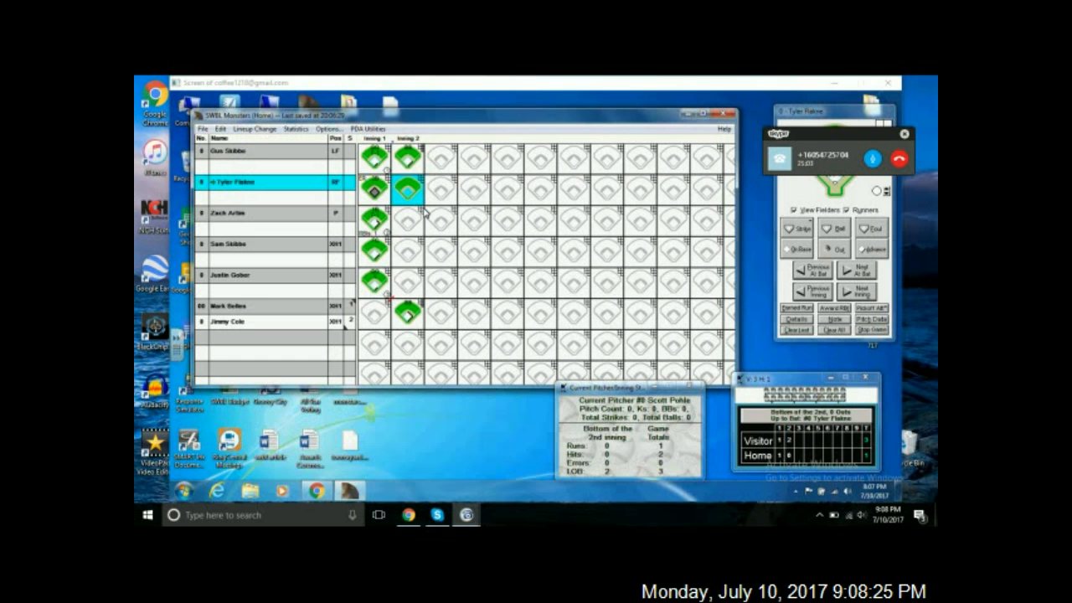
- Record strikeouts (K) for the home team's second, third and fourth batters to complete the bottom of the second inning
left_click(840, 250)
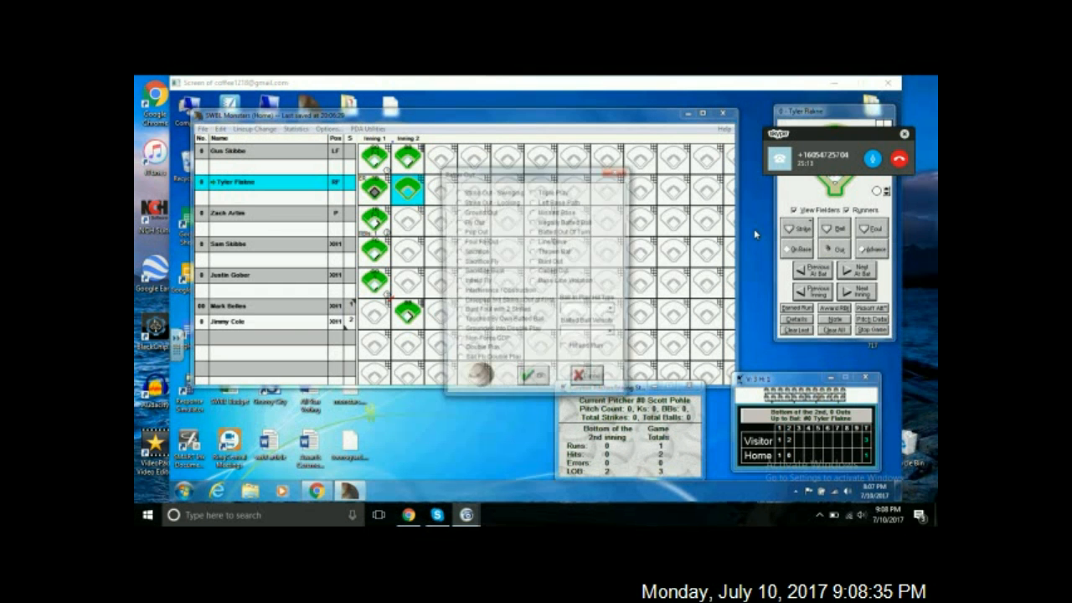
key("Return")
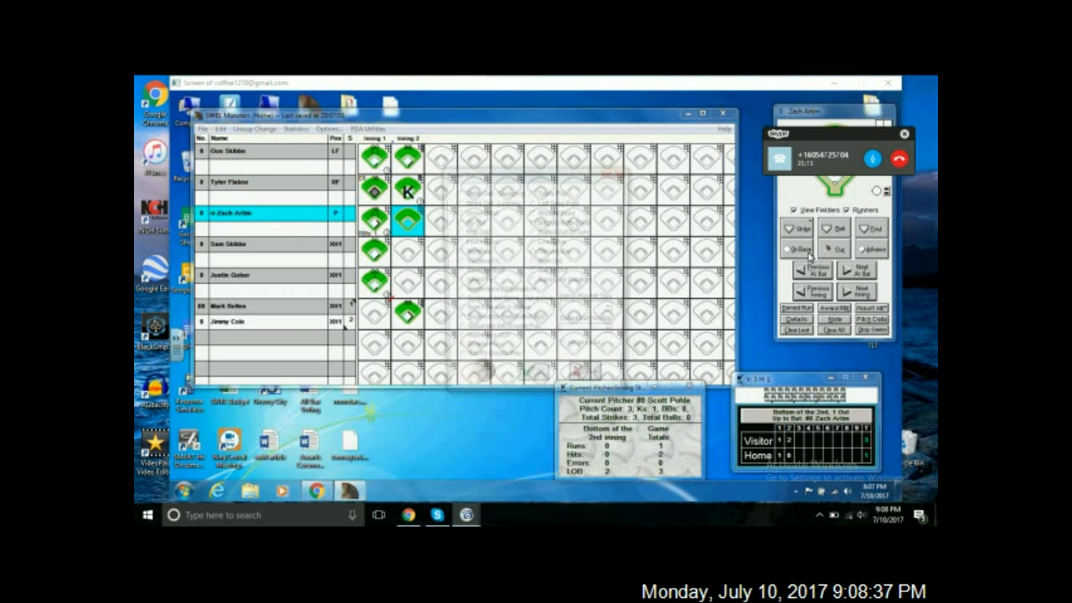
left_click(829, 249)
key("Return")
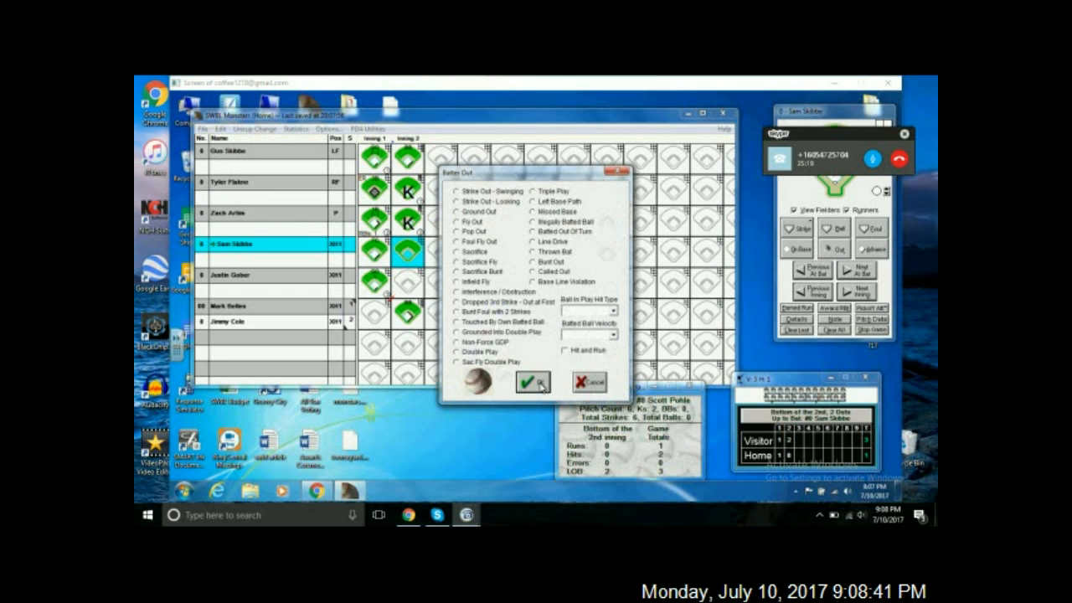
left_click(539, 382)
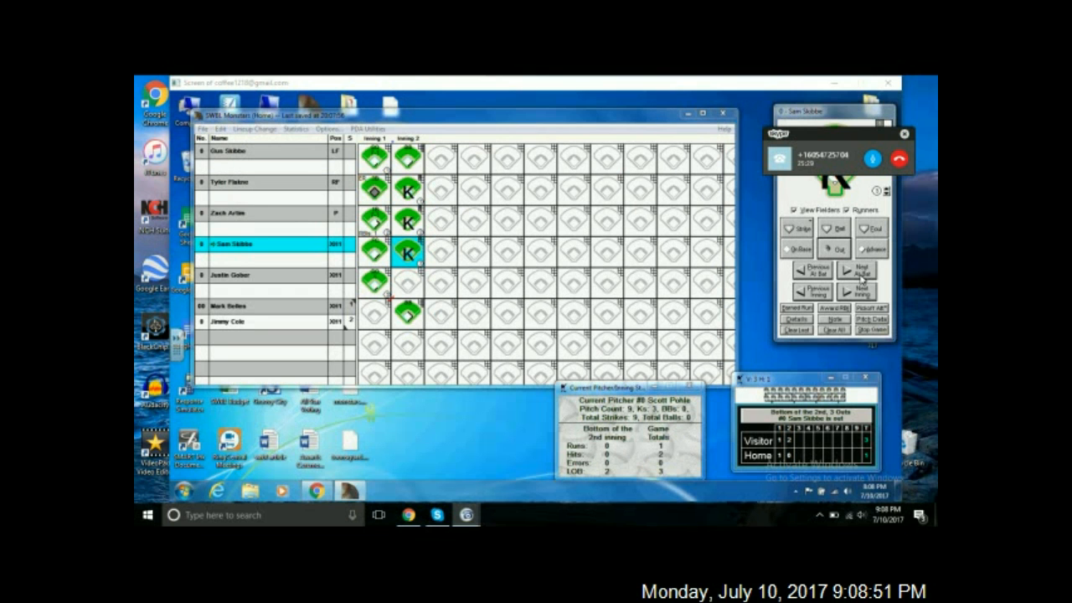
- Stop the game, save it, and choose to set the winning, losing and saving pitchers
left_click(878, 331)
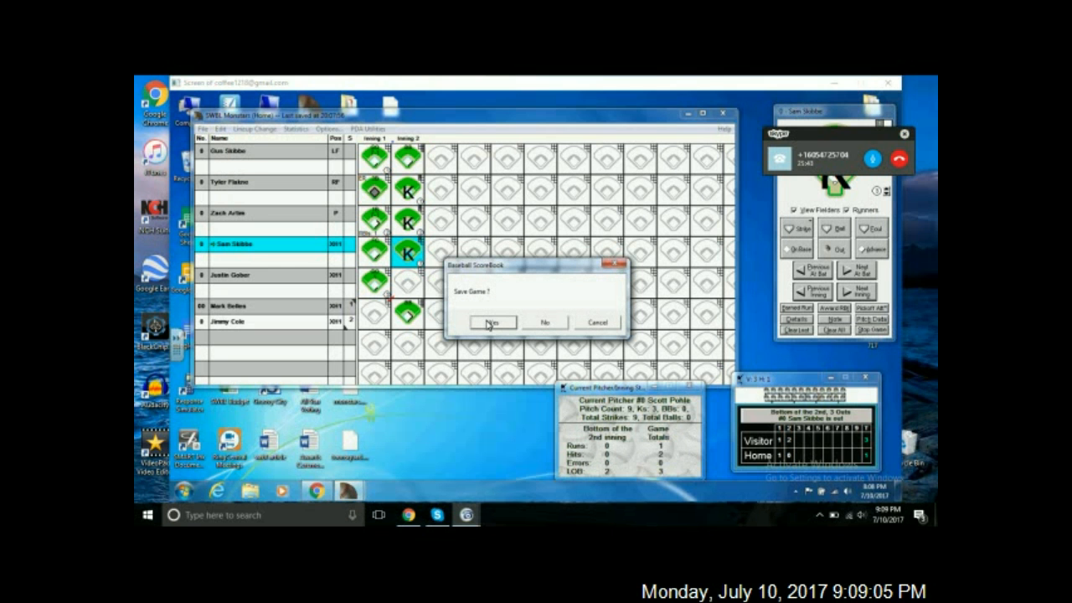
left_click(490, 323)
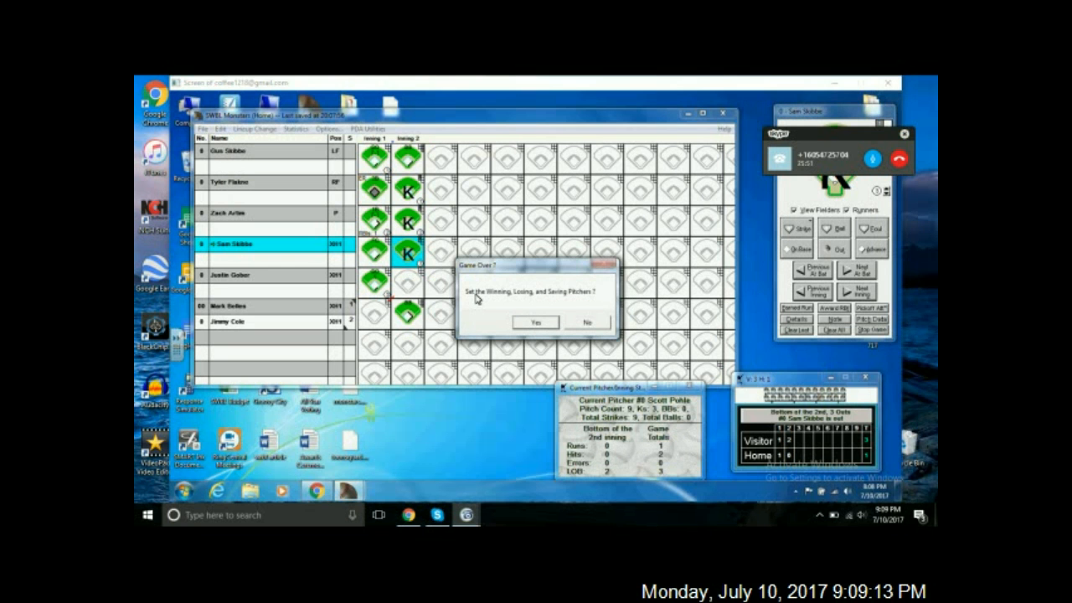
left_click(534, 324)
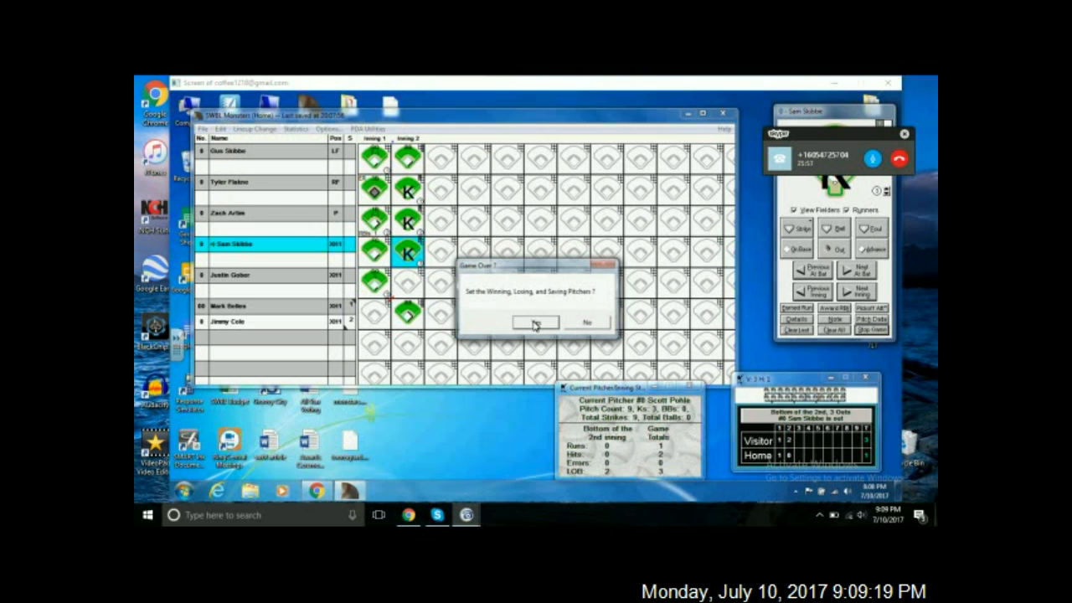
- Credit the win to the first visiting pitcher listed, the save to the visitors' current pitcher, and the loss to the home pitcher
left_click(557, 232)
left_click(554, 246)
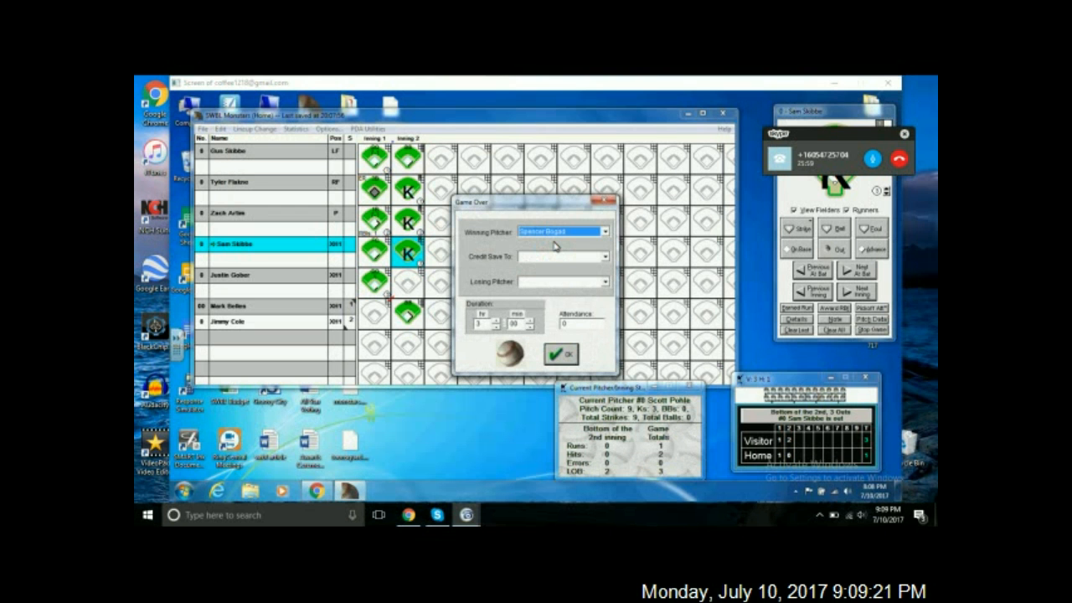
left_click(554, 258)
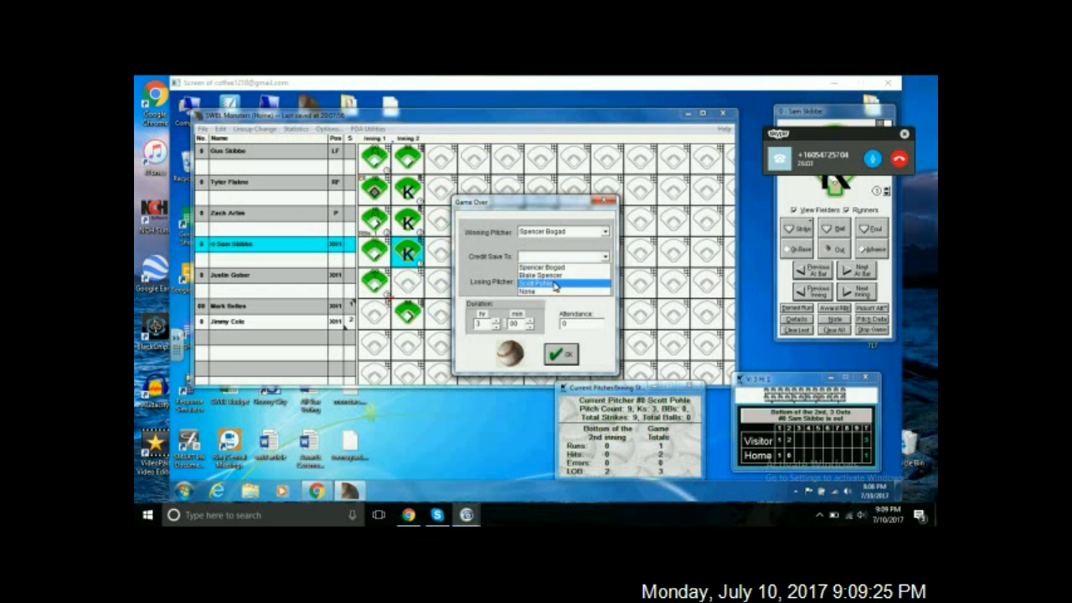
left_click(556, 291)
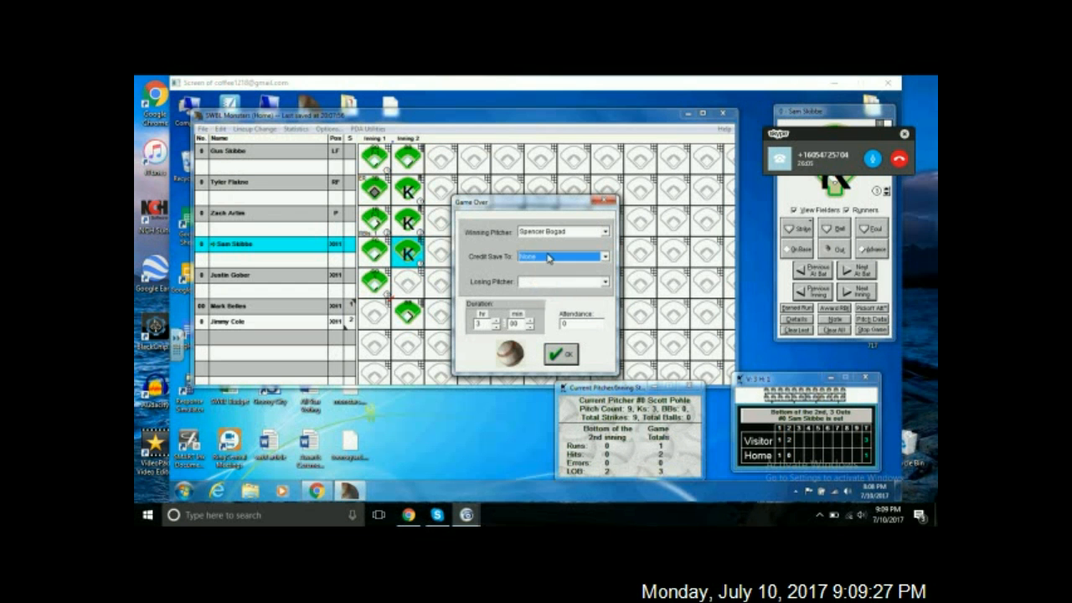
left_click(548, 257)
left_click(550, 284)
left_click(550, 283)
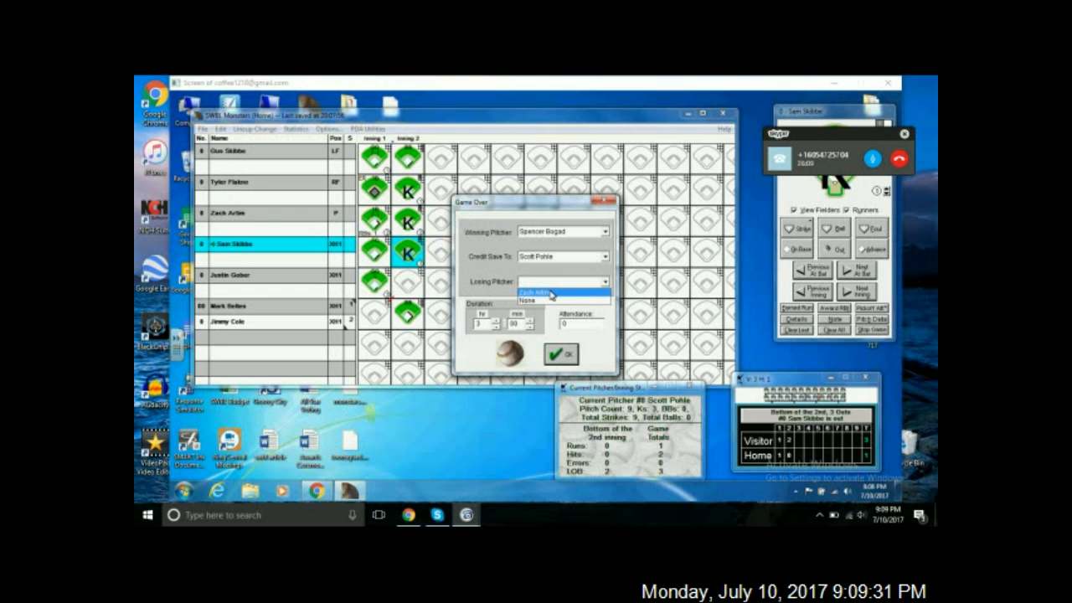
left_click(551, 293)
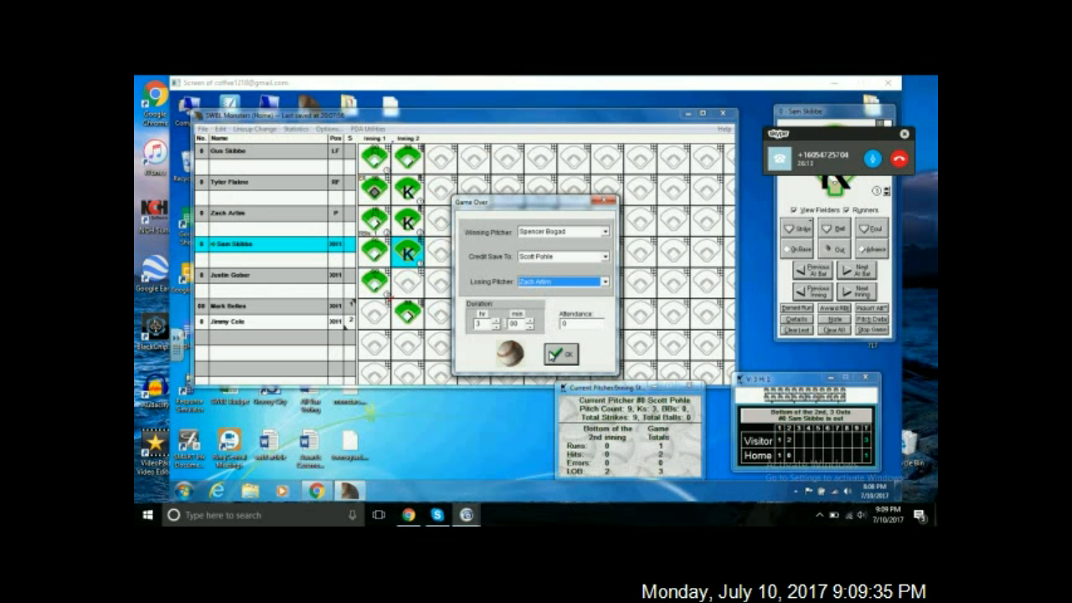
left_click(550, 358)
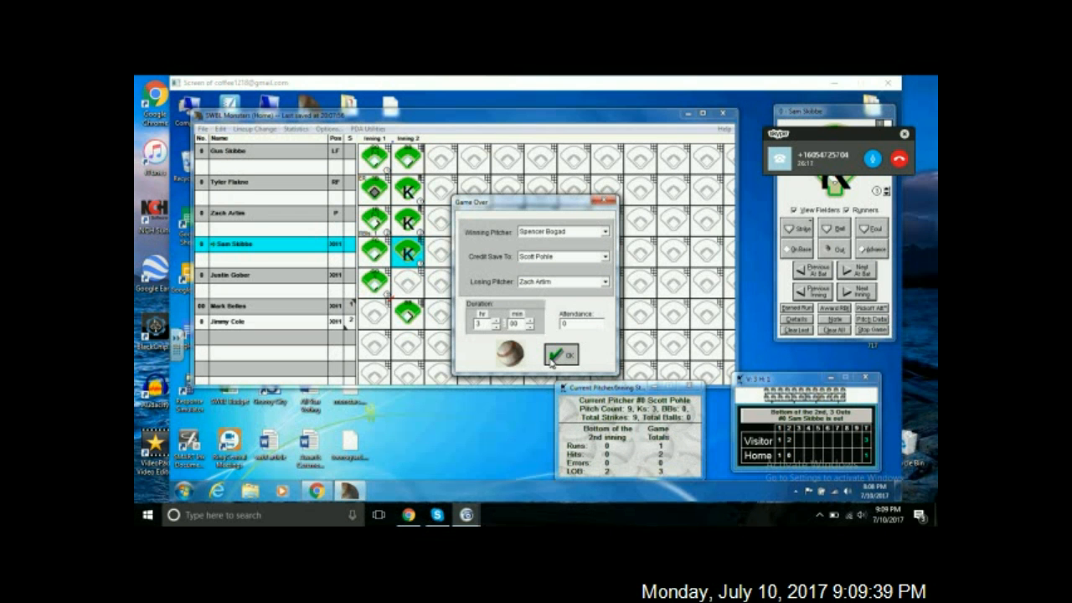
left_click(556, 356)
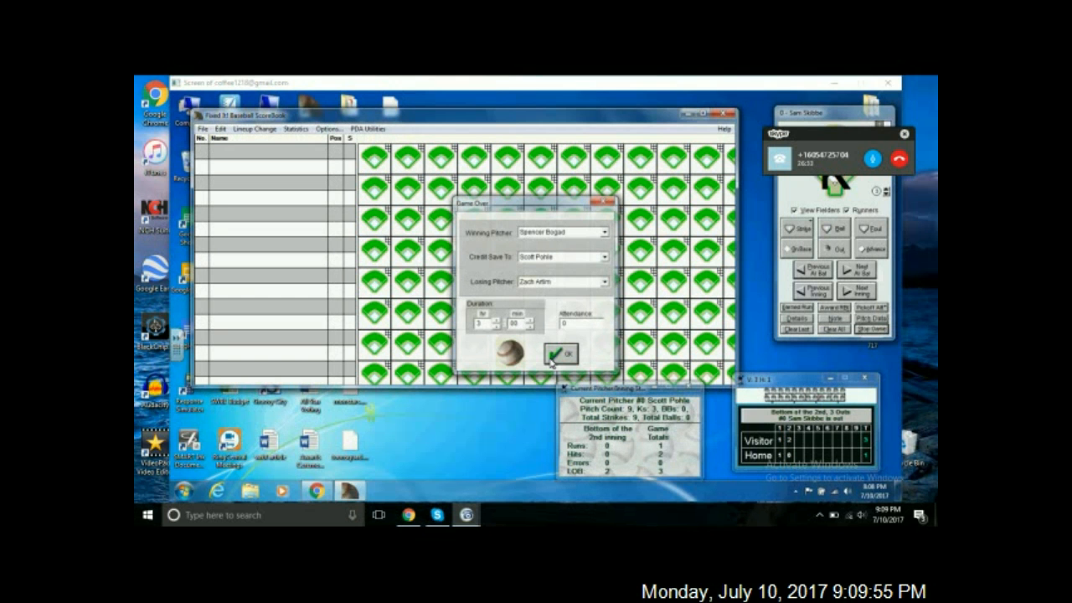
left_click(557, 354)
- Open the webinarschedule schedule file for editing and select the 7/15/2017 game scheduled for 10:00
left_click(202, 129)
mouse_move(268, 147)
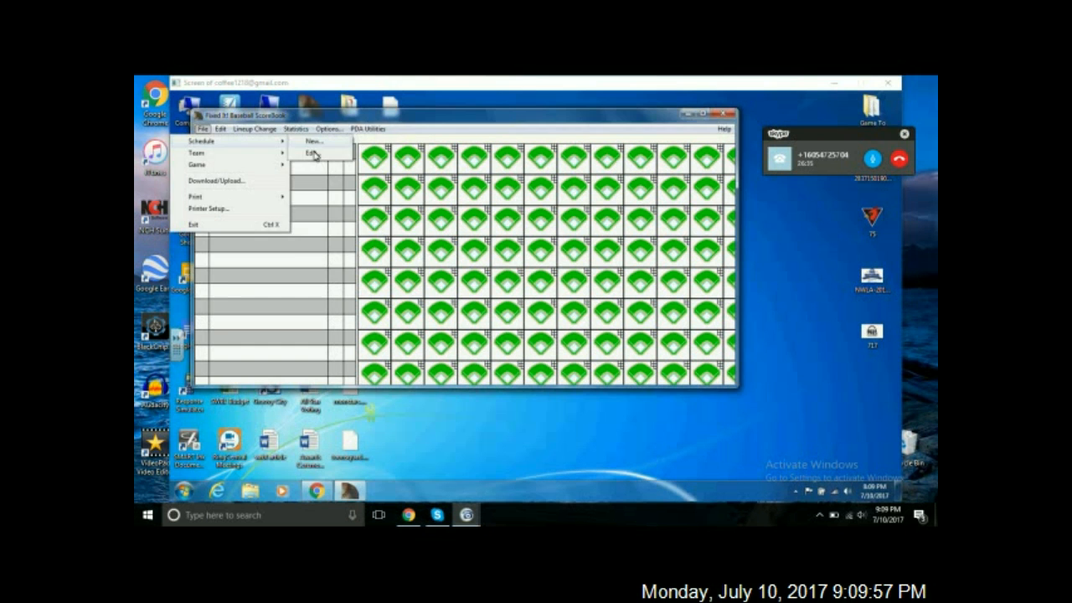
left_click(312, 155)
scroll(268, 210, "down", 5)
left_click(269, 226)
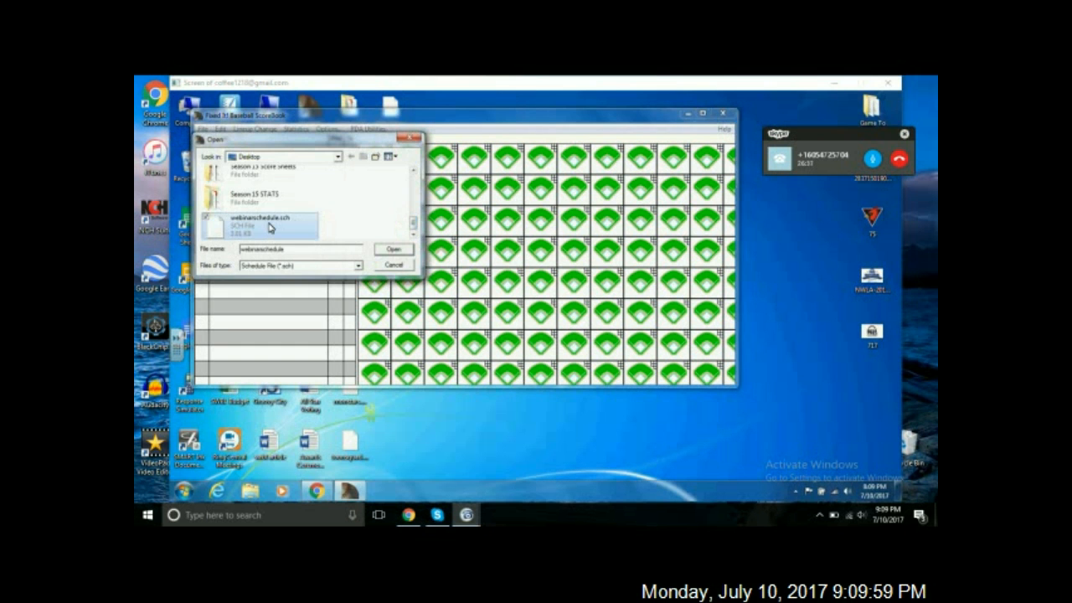
double_click(270, 226)
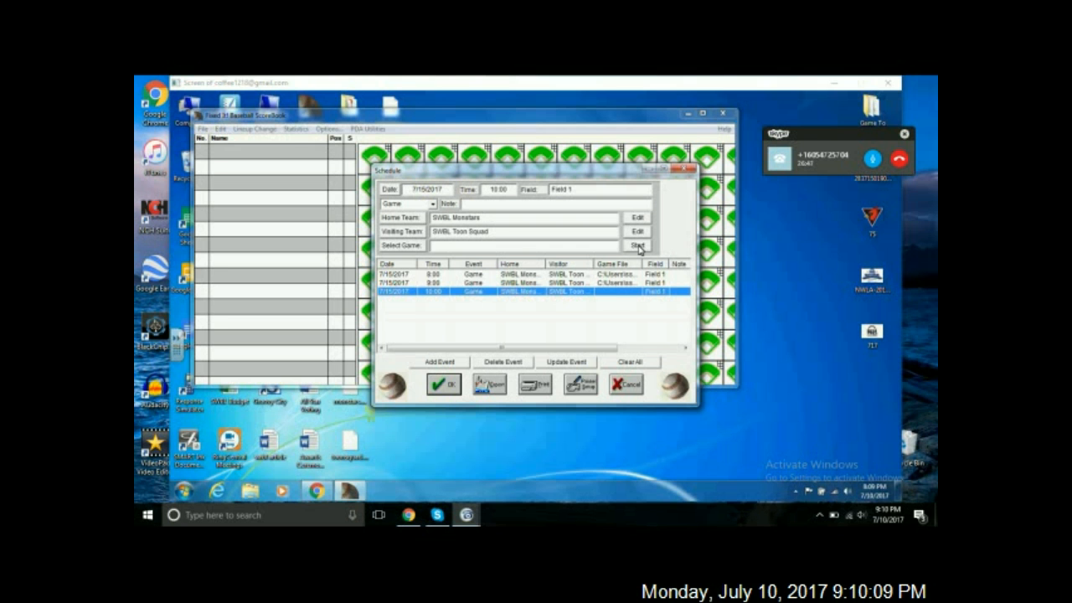
left_click(624, 286)
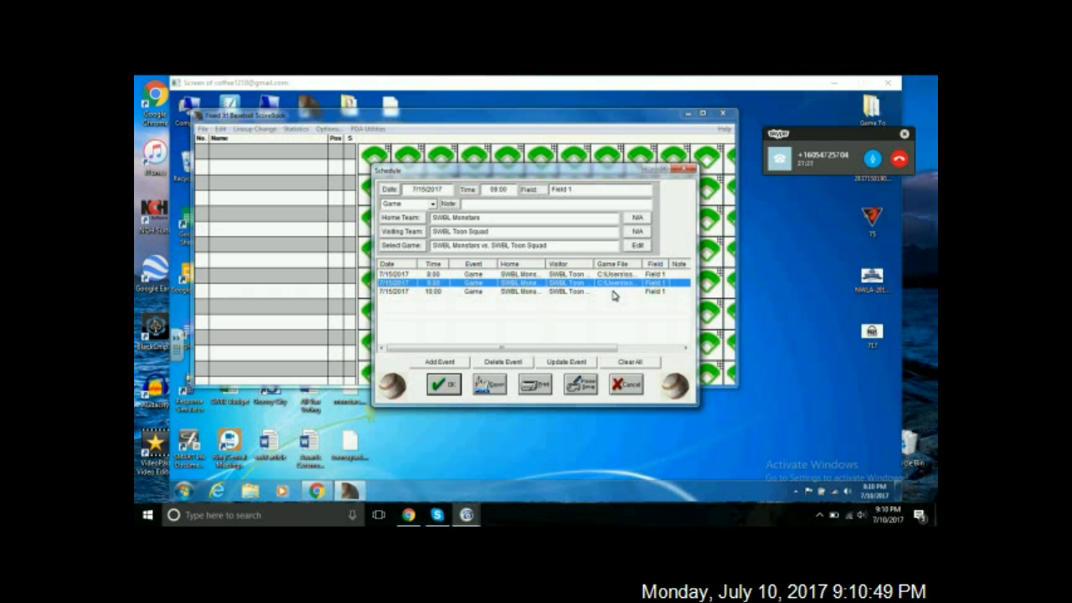
left_click(612, 291)
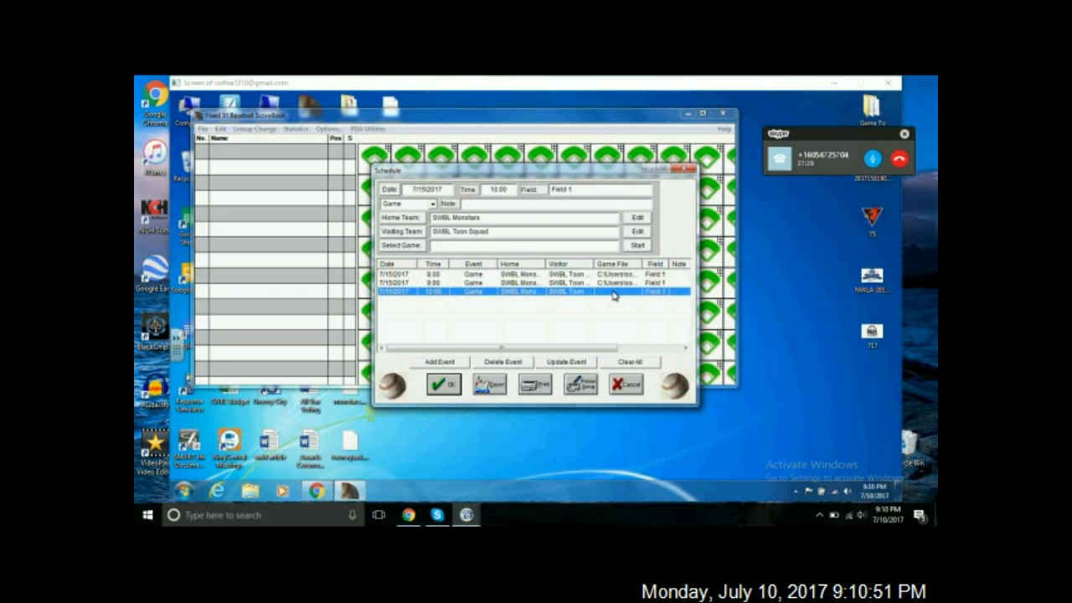